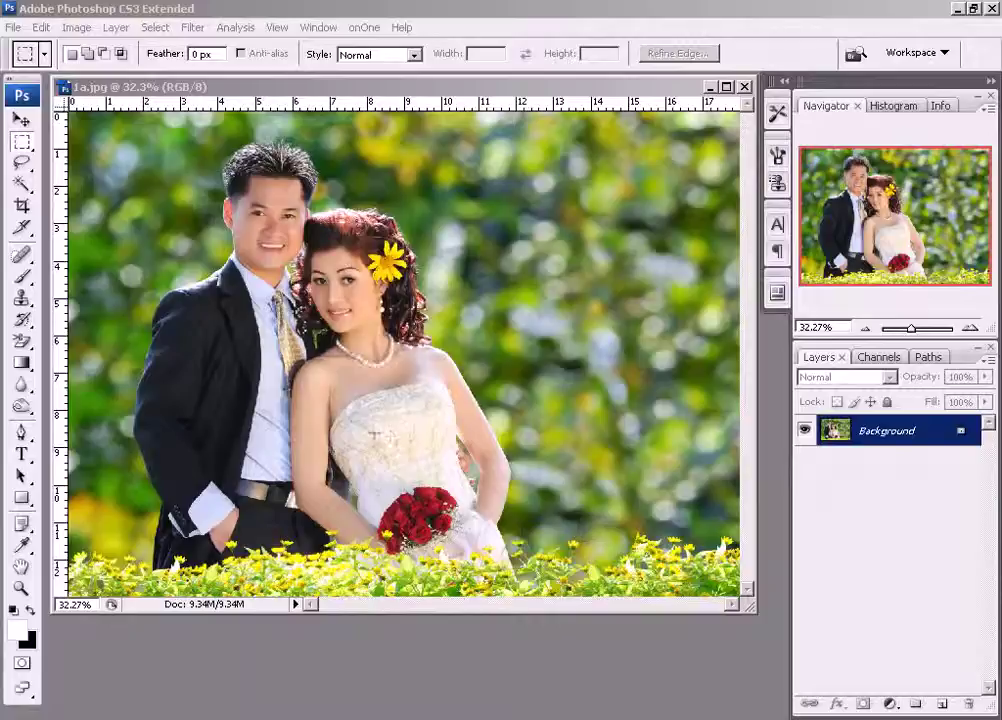
Draw a rectangular selection around the couple's faces and upper bodies, nudged slightly right and down.
{"action": "left_click", "coordinate": [232, 84]}
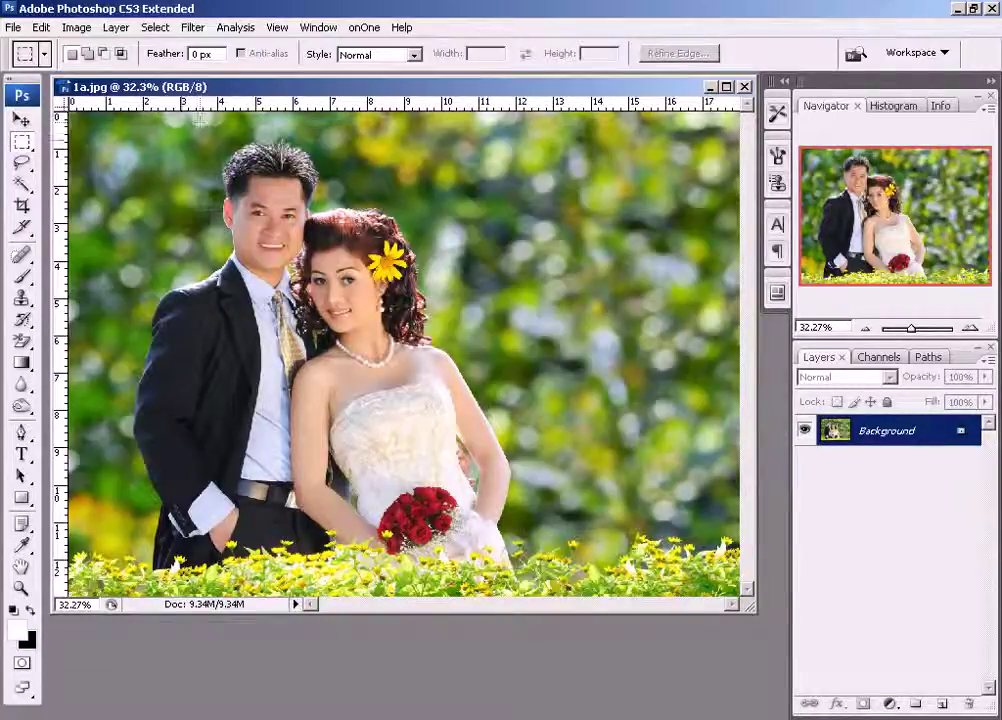
{"action": "left_click_drag", "start_coordinate": [131, 131], "coordinate": [484, 403]}
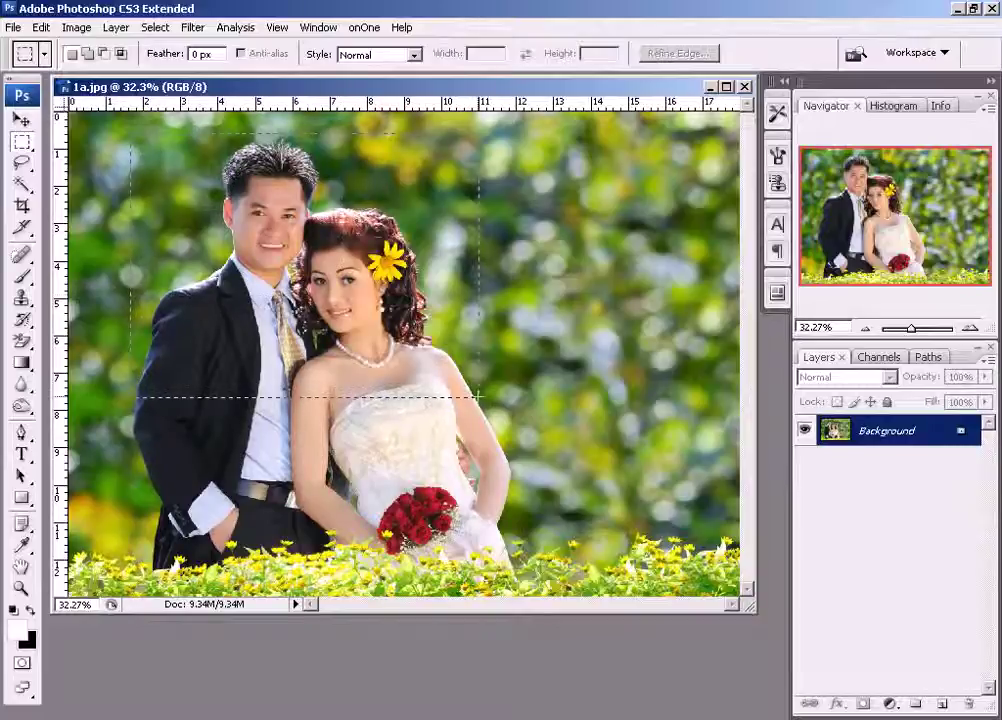
{"action": "left_click", "coordinate": [168, 181]}
{"action": "mouse_move", "coordinate": [120, 128]}
{"action": "left_mouse_down"}
{"action": "mouse_move", "coordinate": [495, 376]}
{"action": "mouse_move", "coordinate": [513, 450]}
{"action": "left_mouse_up"}
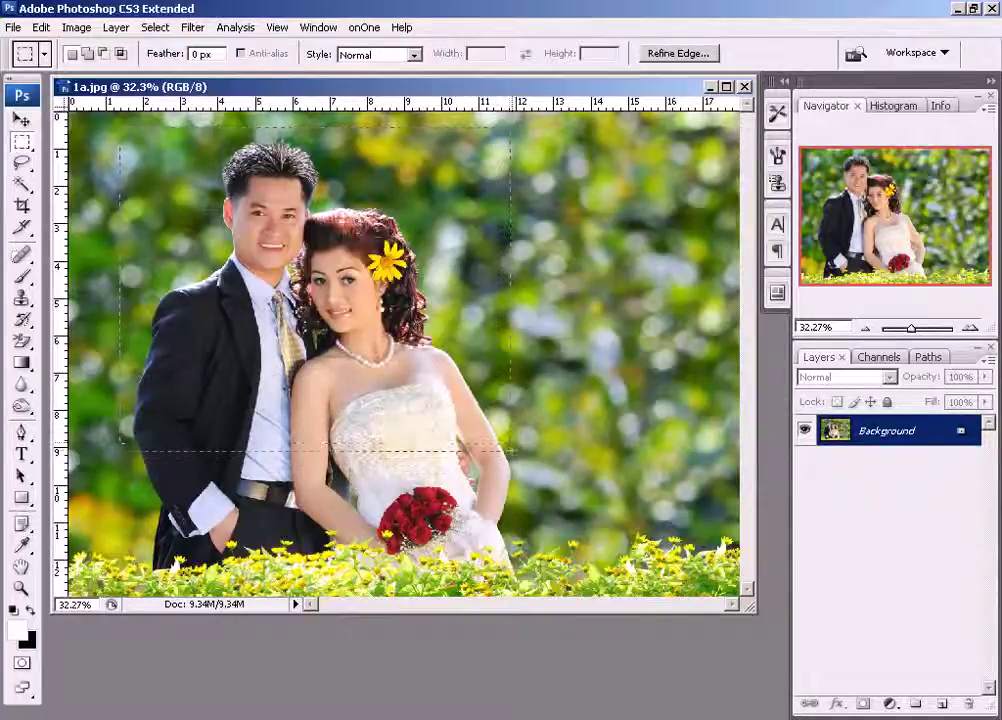
{"action": "left_click_drag", "start_coordinate": [513, 450], "coordinate": [512, 441]}
{"action": "left_click_drag", "start_coordinate": [425, 399], "coordinate": [427, 403]}
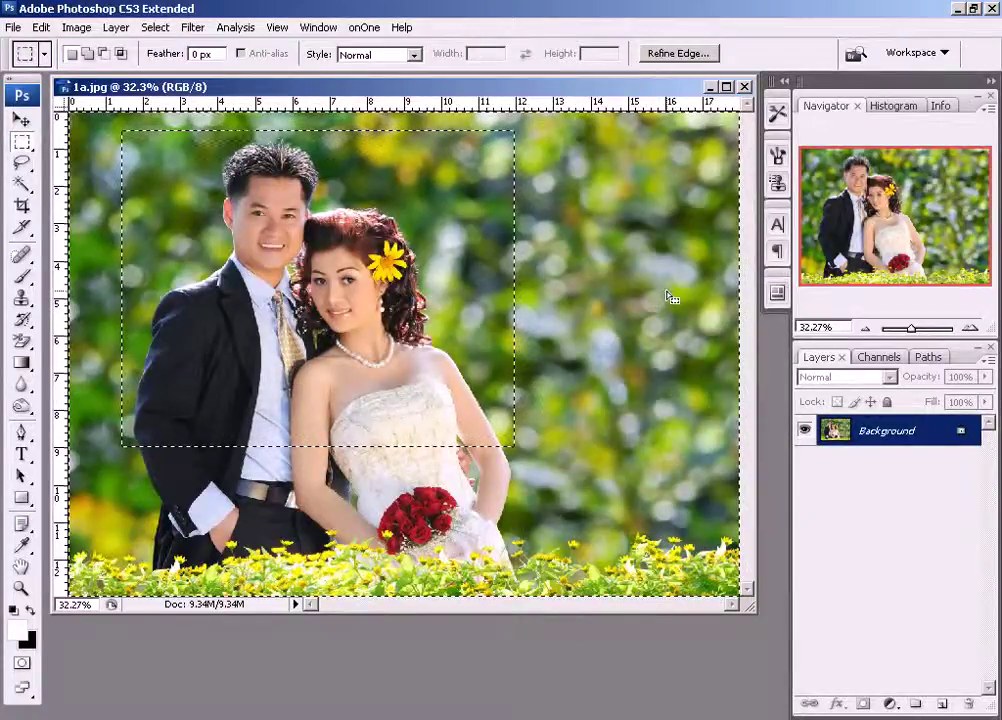
{"action": "left_click", "coordinate": [890, 704]}
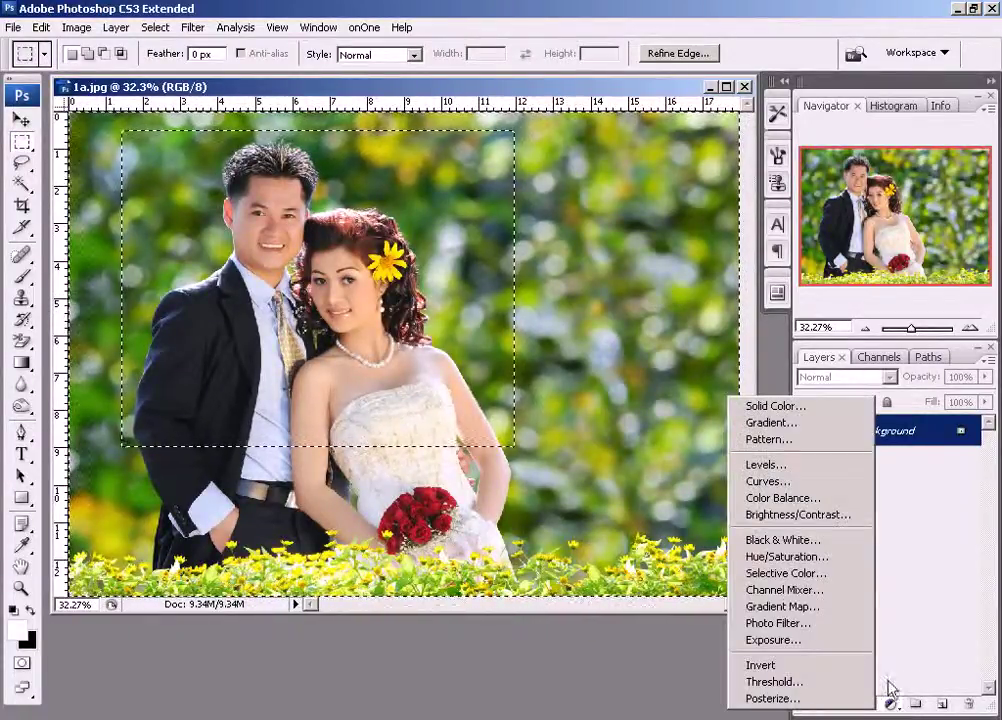
Add a Black & White adjustment layer with Reds 79, Yellows 103 and Tint off.
{"action": "left_click", "coordinate": [820, 540]}
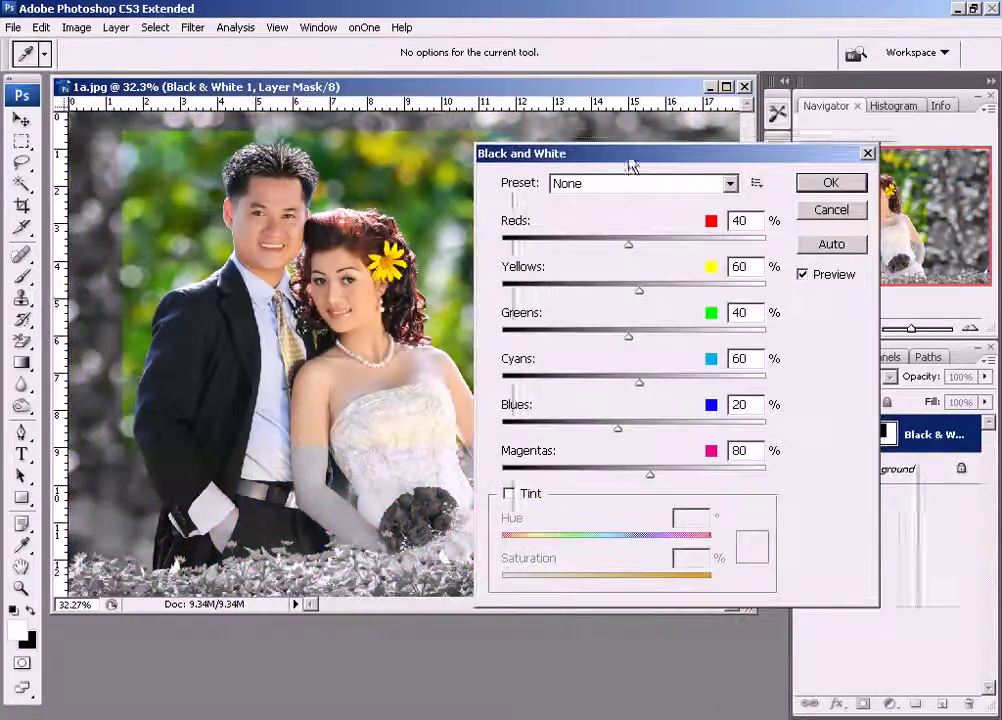
{"action": "left_click_drag", "start_coordinate": [633, 163], "coordinate": [720, 156]}
{"action": "mouse_move", "coordinate": [730, 236]}
{"action": "left_mouse_down"}
{"action": "mouse_move", "coordinate": [709, 238]}
{"action": "mouse_move", "coordinate": [737, 238]}
{"action": "left_mouse_up"}
{"action": "left_click_drag", "start_coordinate": [727, 284], "coordinate": [750, 286]}
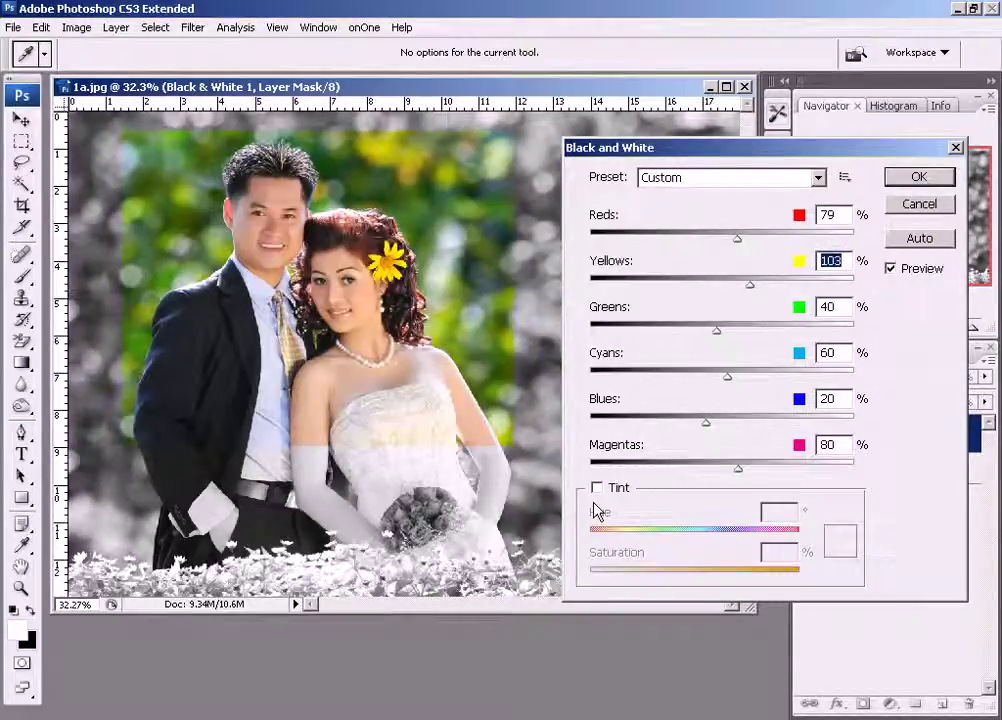
{"action": "left_click", "coordinate": [599, 489]}
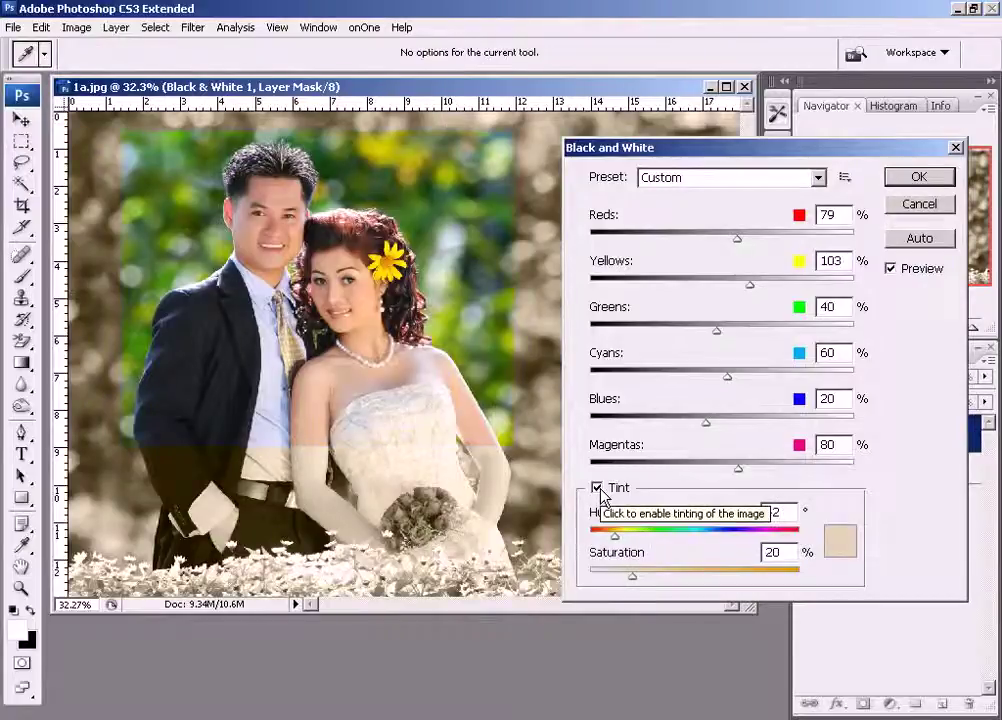
{"action": "left_click", "coordinate": [619, 490]}
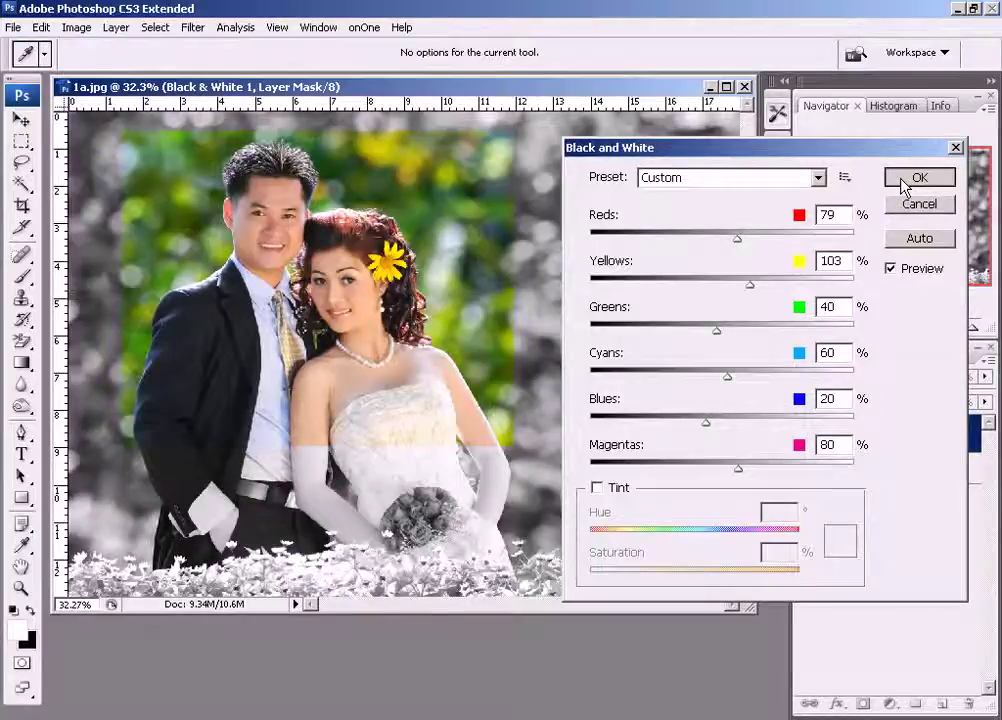
{"action": "left_click", "coordinate": [905, 183]}
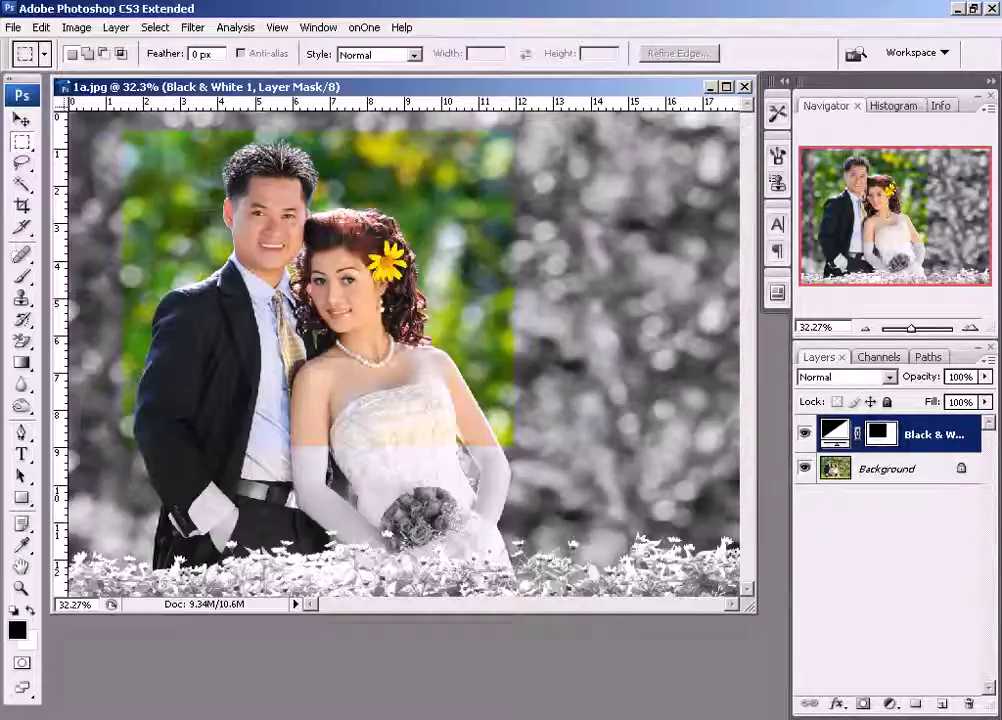
Add a Stroke layer effect and set its colour to white.
{"action": "left_click", "coordinate": [836, 706]}
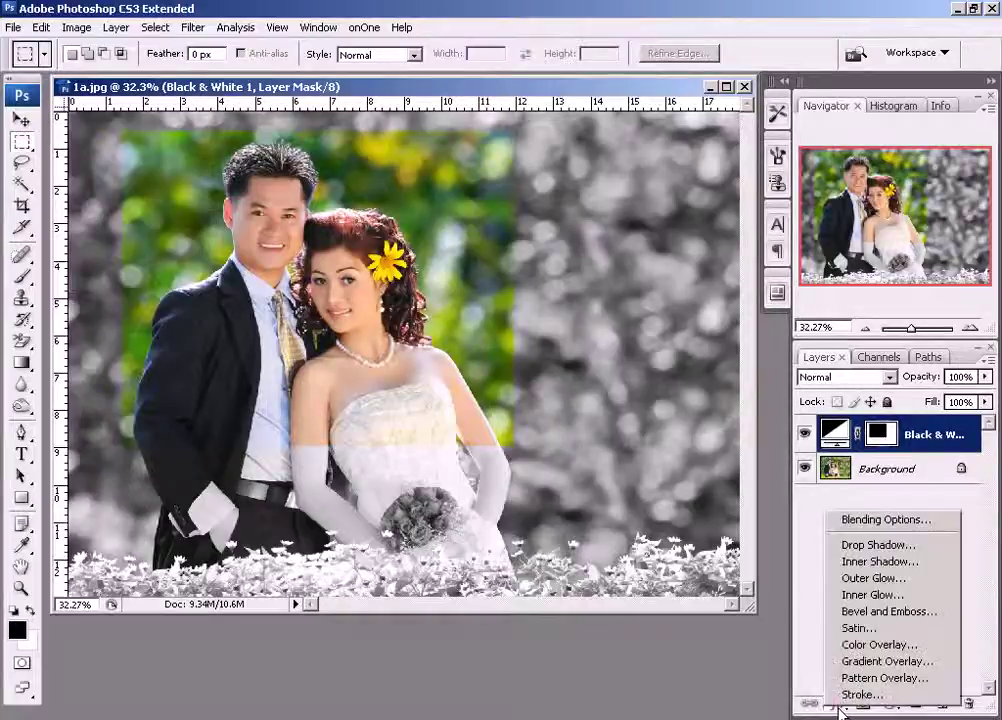
{"action": "left_click", "coordinate": [862, 695]}
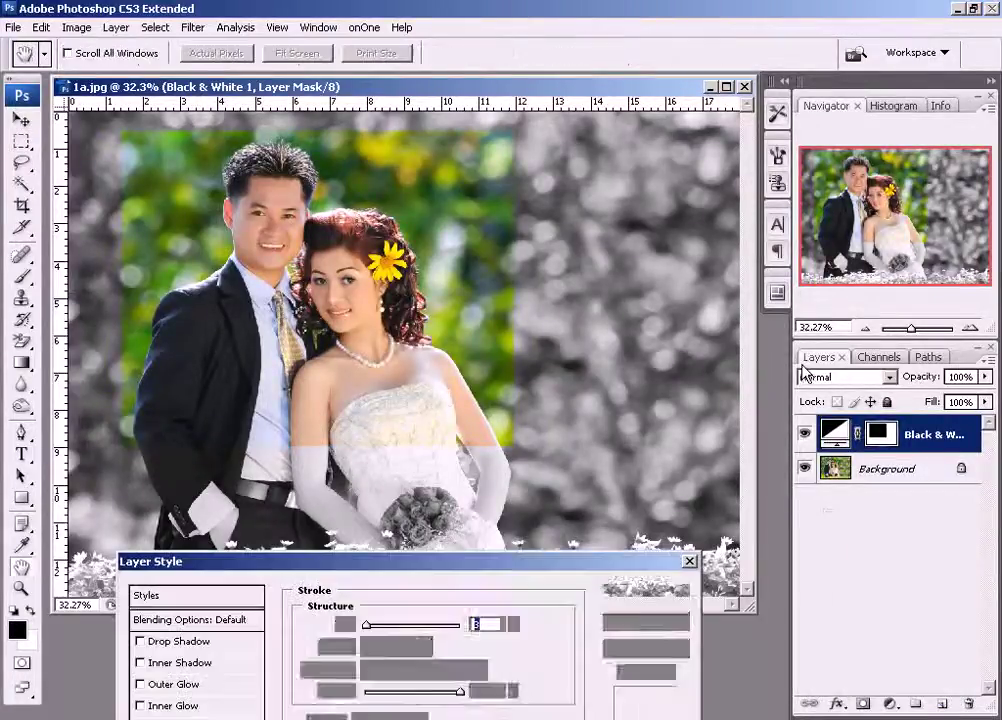
{"action": "left_click_drag", "start_coordinate": [446, 568], "coordinate": [849, 148]}
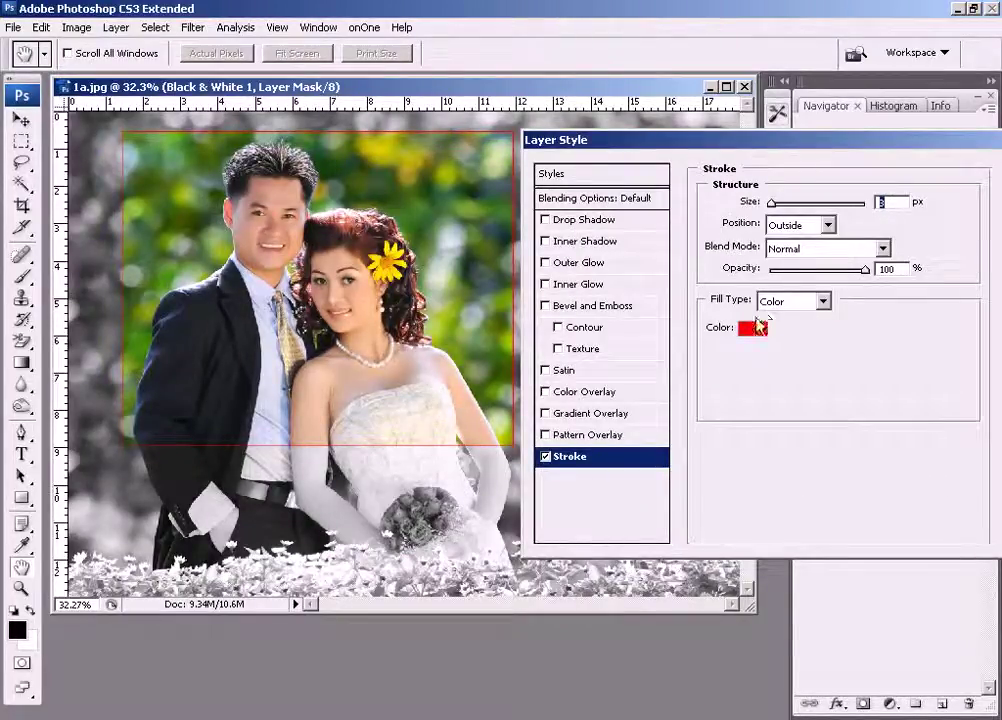
{"action": "left_click", "coordinate": [752, 328]}
{"action": "left_click_drag", "start_coordinate": [594, 212], "coordinate": [565, 205]}
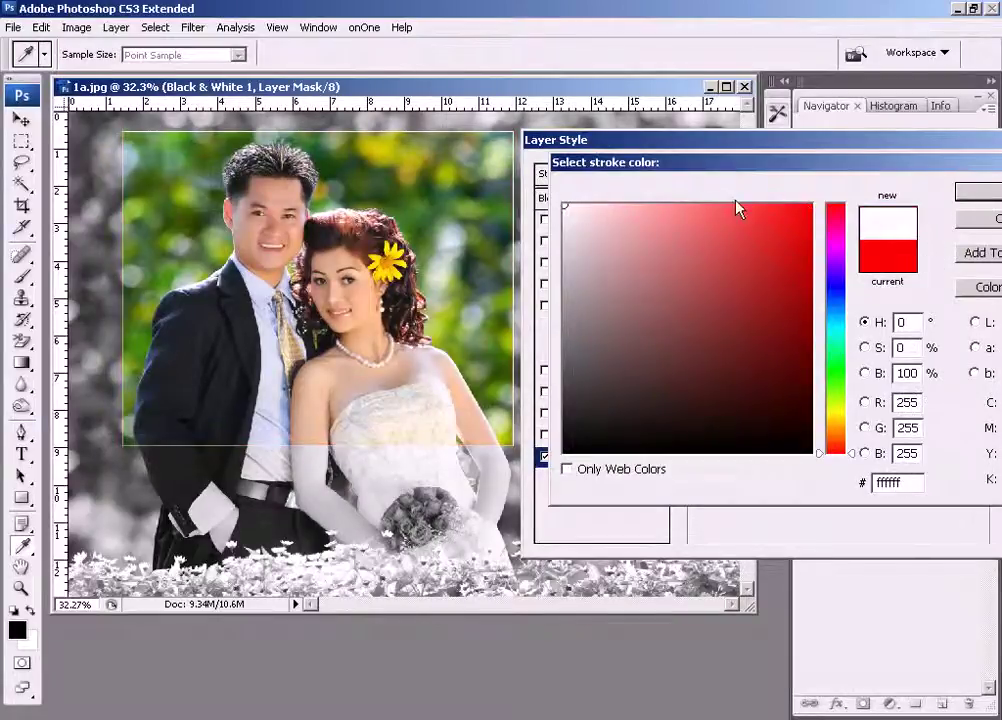
{"action": "left_click", "coordinate": [972, 193]}
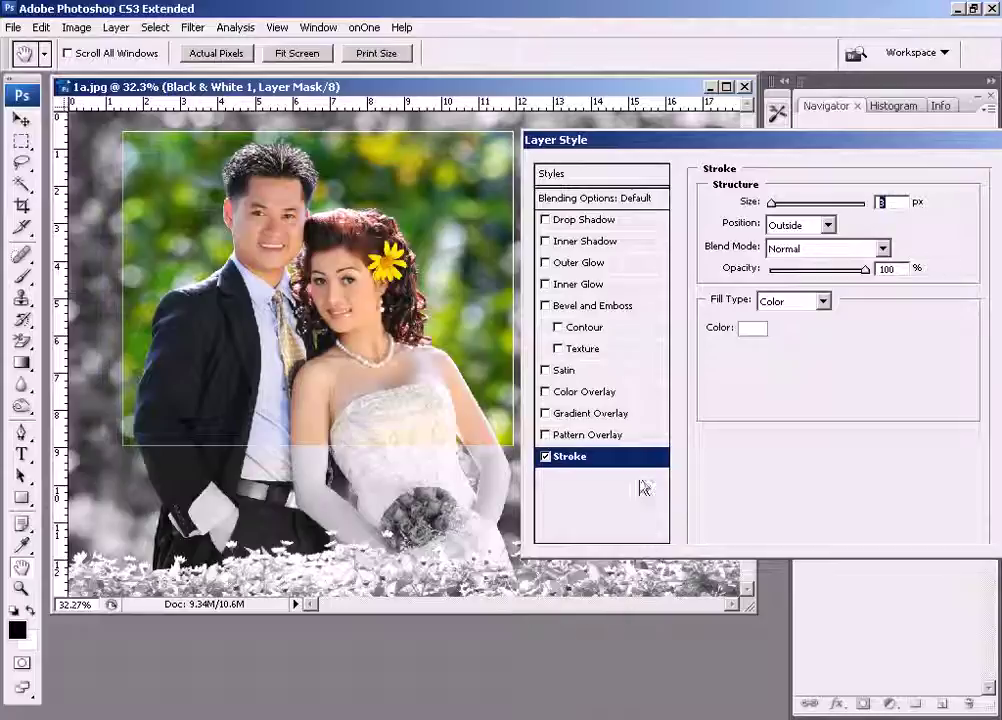
Try glow and inner shadow effects, thicken the stroke slightly, then remove the inner shadow.
{"action": "left_click", "coordinate": [545, 284]}
{"action": "left_click", "coordinate": [545, 285]}
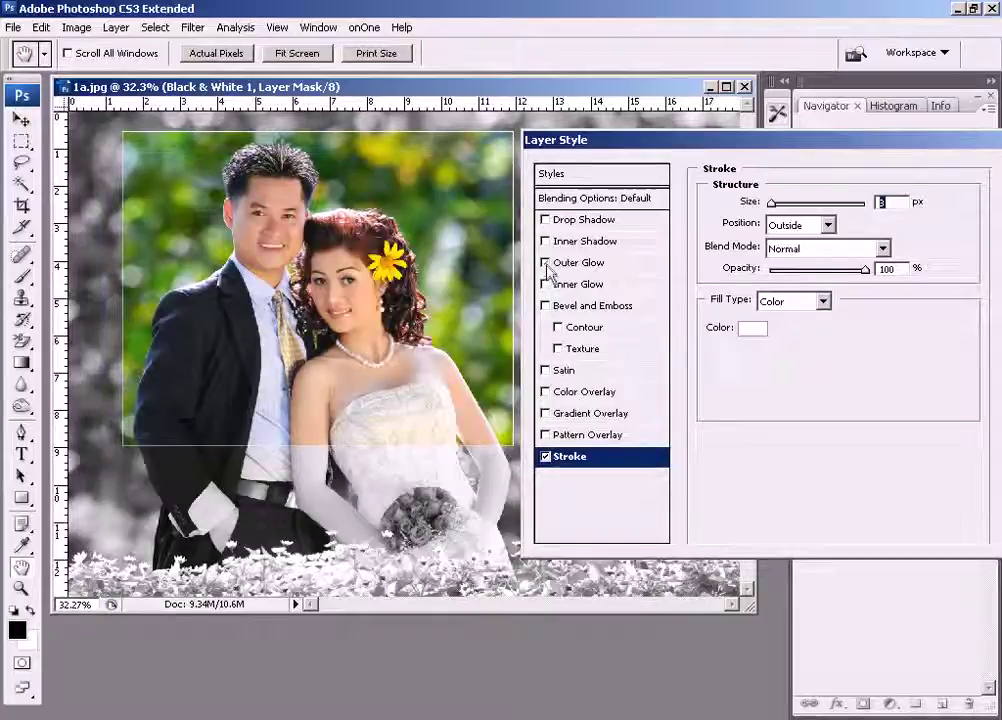
{"action": "left_click", "coordinate": [546, 263]}
{"action": "left_click", "coordinate": [545, 241]}
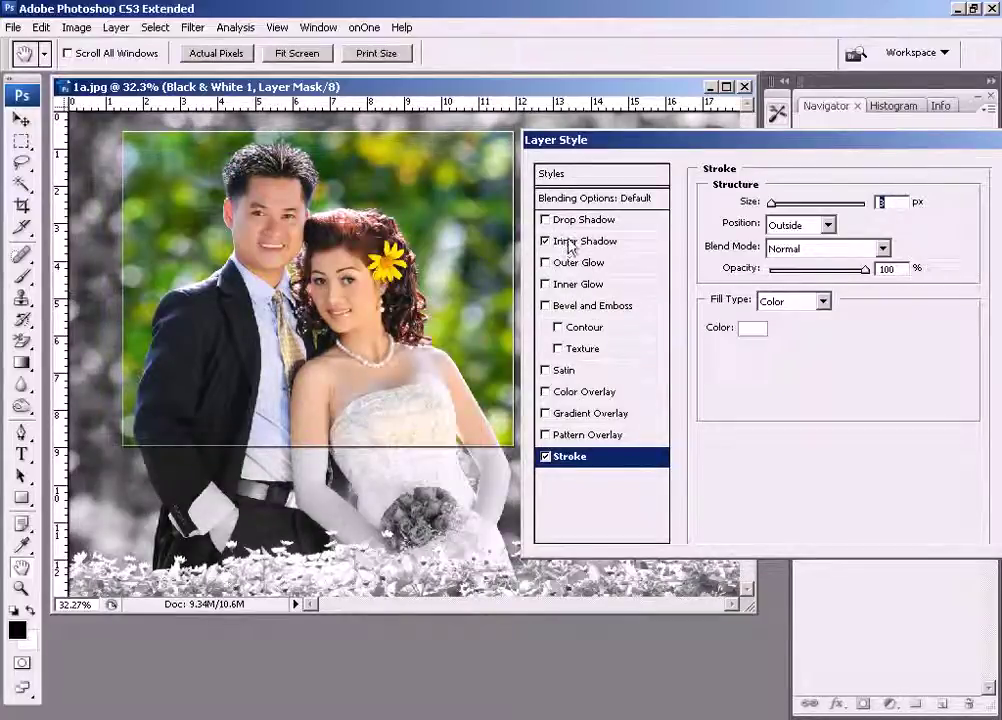
{"action": "left_click_drag", "start_coordinate": [772, 206], "coordinate": [773, 206]}
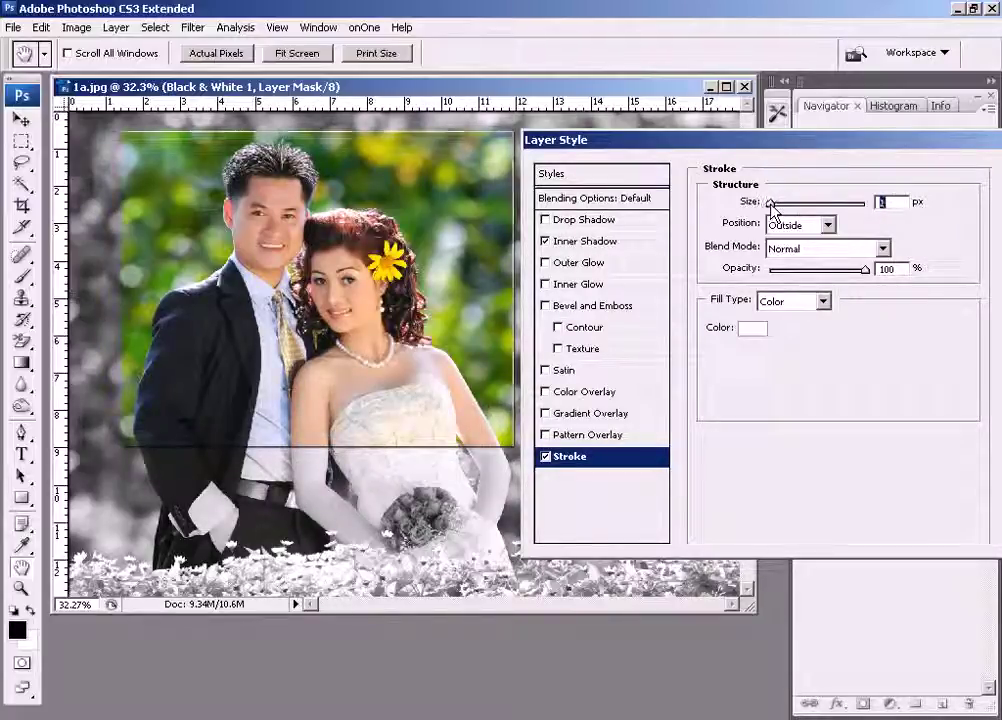
{"action": "left_click", "coordinate": [601, 243]}
{"action": "left_click_drag", "start_coordinate": [771, 286], "coordinate": [789, 289]}
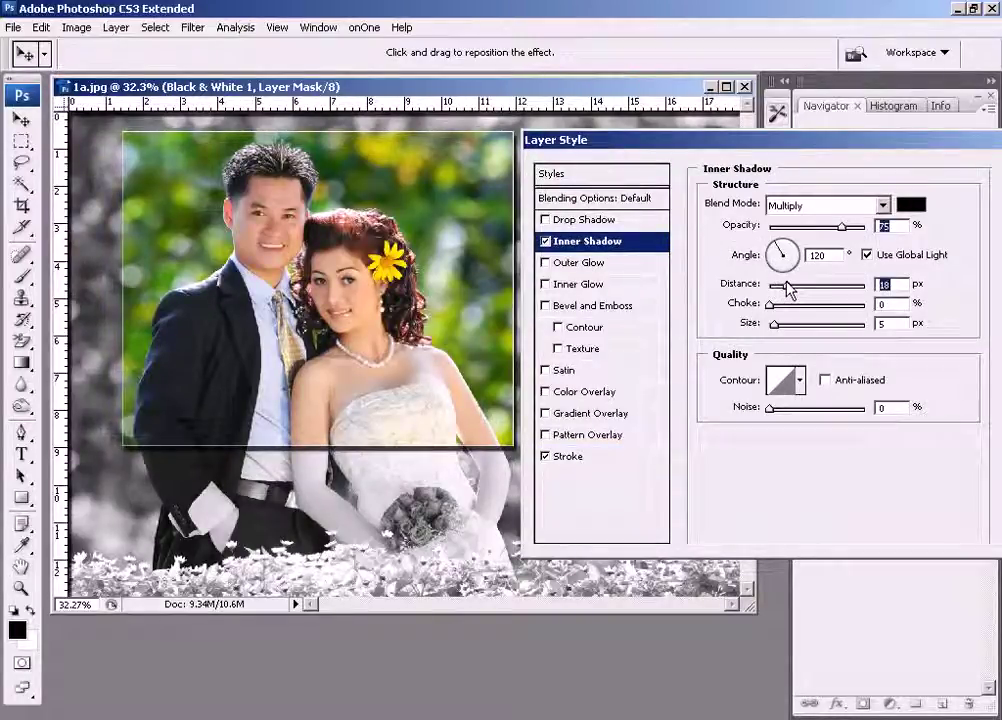
{"action": "left_click", "coordinate": [545, 242]}
Enable a Foreground to Background inner glow at 24% opacity and about 49% range, and apply the effects.
{"action": "left_click", "coordinate": [545, 285]}
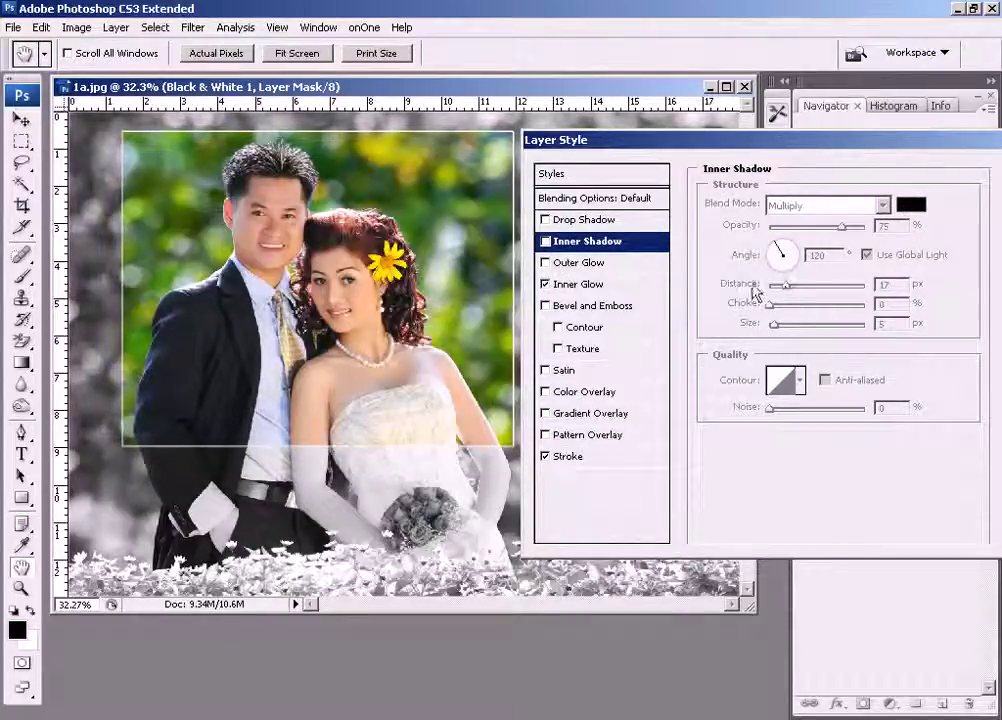
{"action": "left_click", "coordinate": [615, 284]}
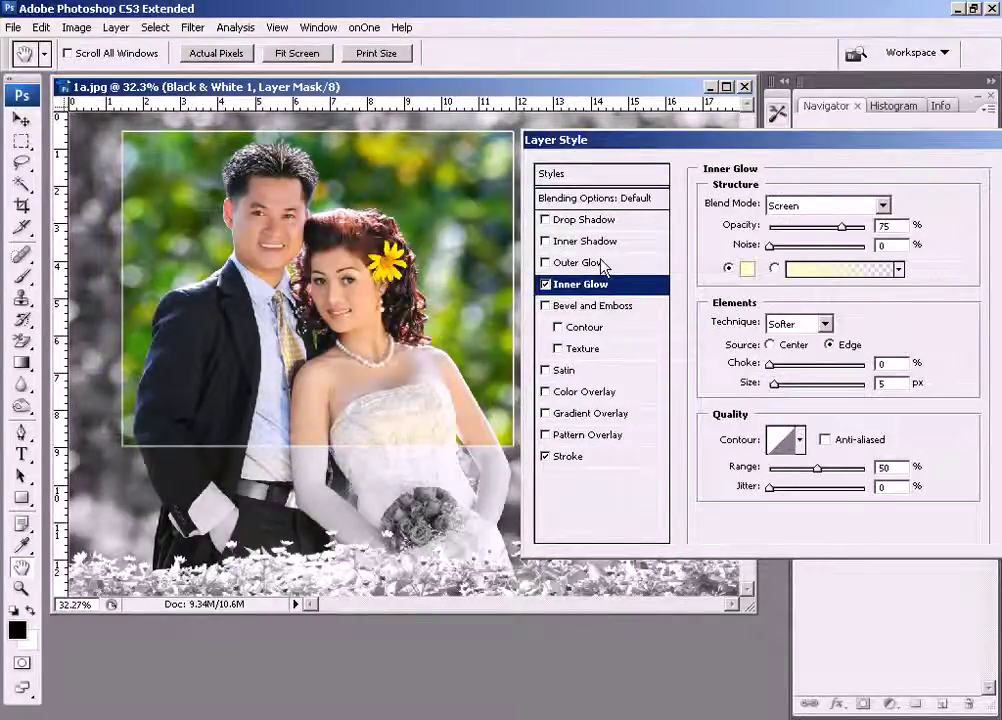
{"action": "left_click", "coordinate": [795, 273]}
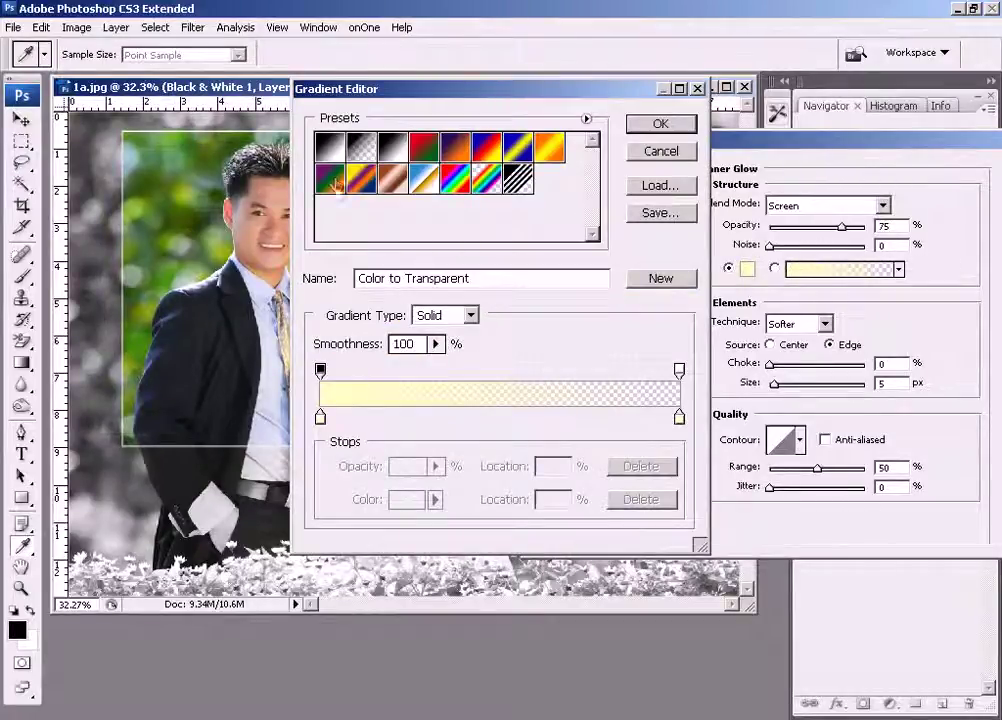
{"action": "left_click", "coordinate": [330, 148]}
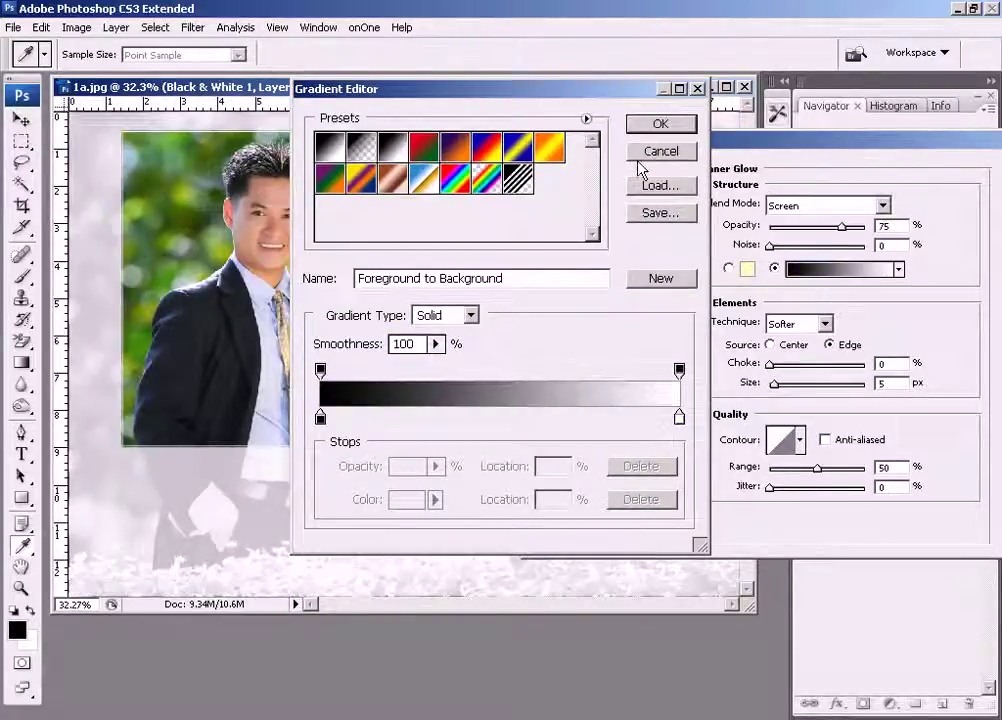
{"action": "left_click", "coordinate": [661, 124]}
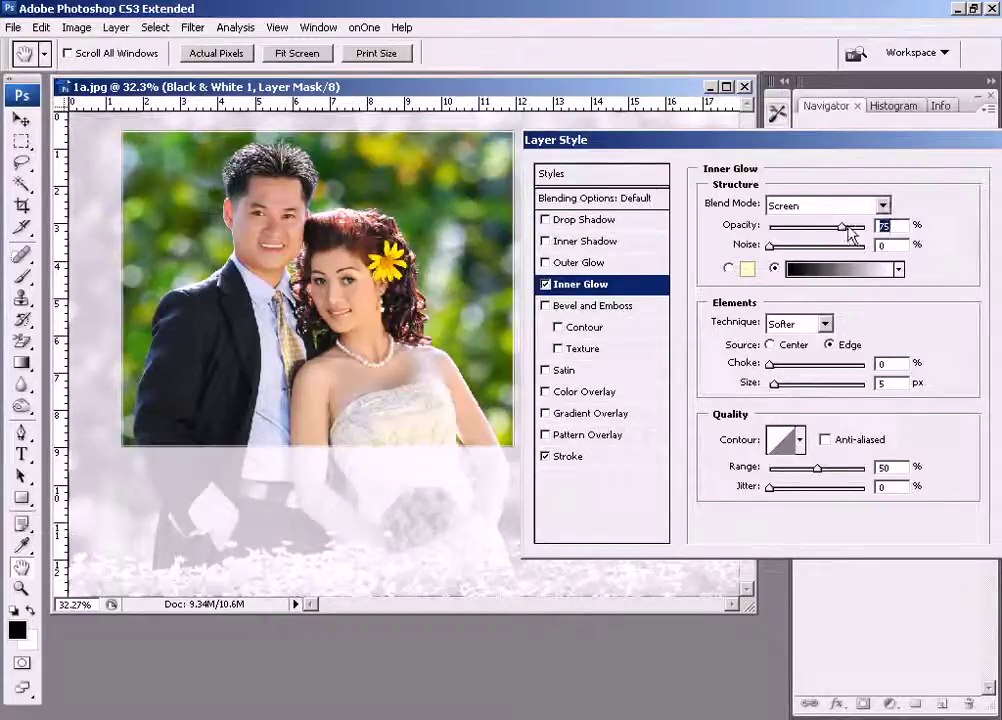
{"action": "left_click_drag", "start_coordinate": [847, 229], "coordinate": [804, 231]}
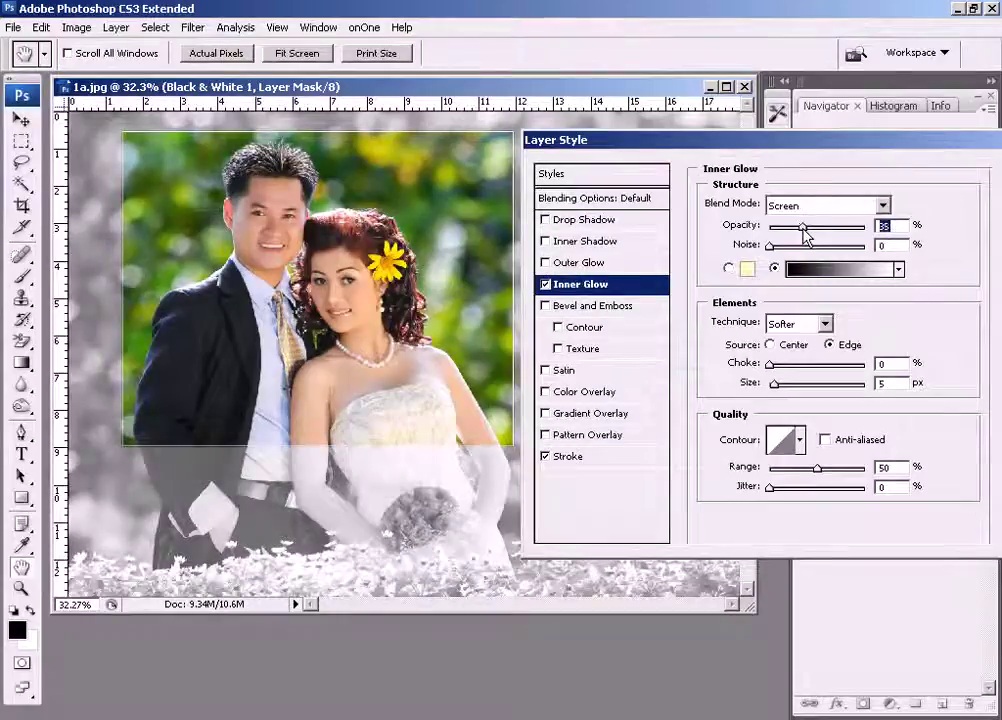
{"action": "left_click_drag", "start_coordinate": [806, 236], "coordinate": [796, 234]}
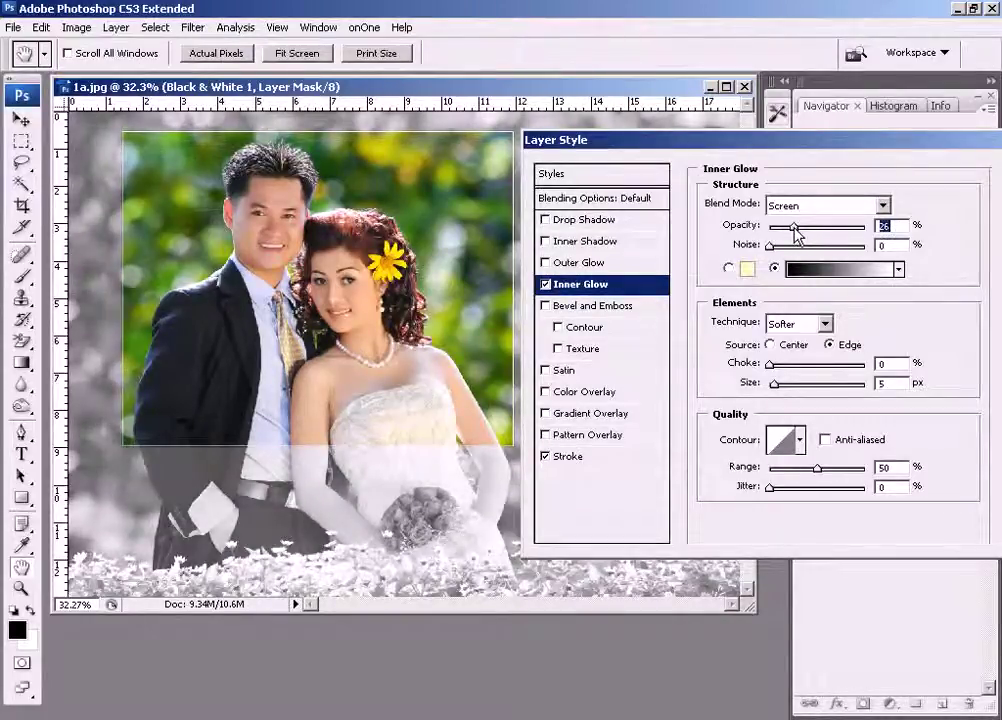
{"action": "left_click_drag", "start_coordinate": [818, 470], "coordinate": [820, 474]}
{"action": "left_click_drag", "start_coordinate": [727, 147], "coordinate": [586, 177]}
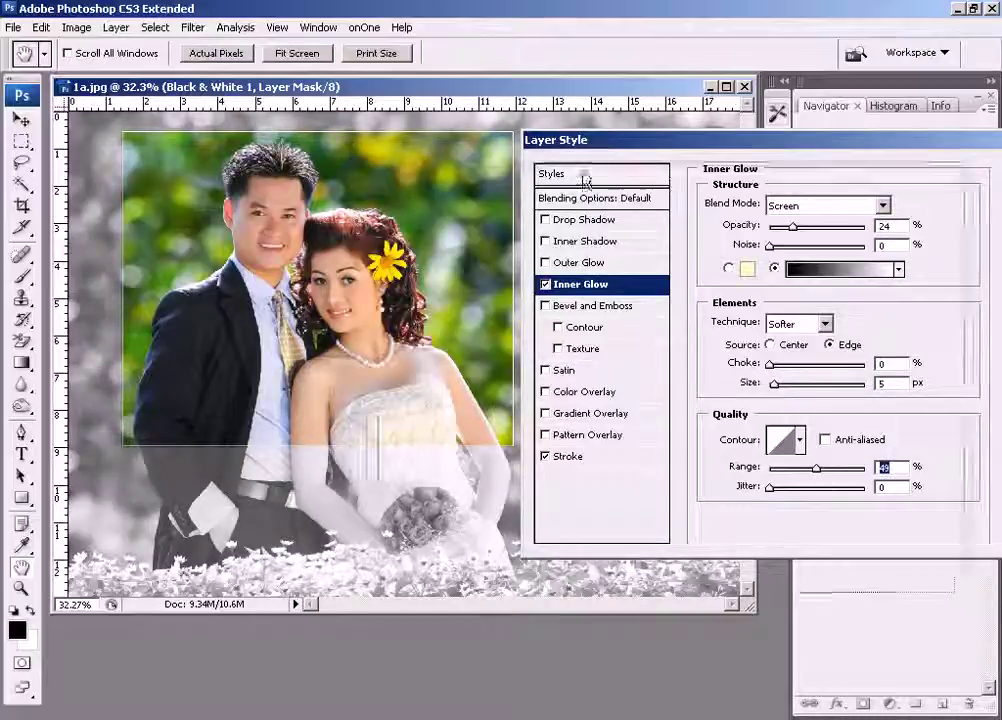
{"action": "left_click", "coordinate": [890, 209]}
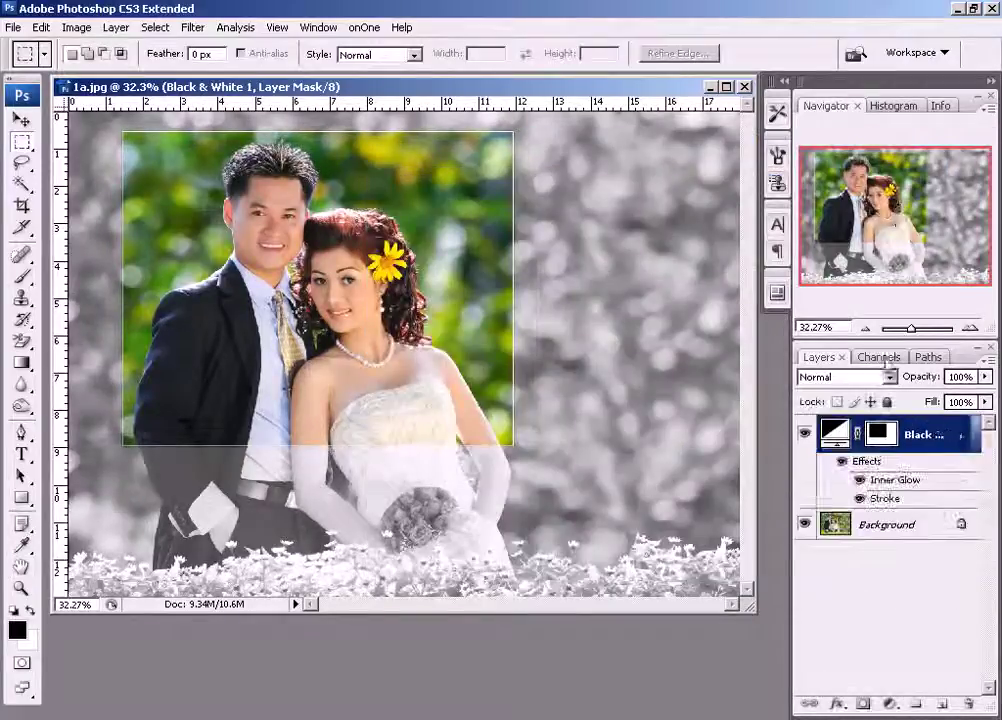
{"action": "left_click", "coordinate": [976, 436]}
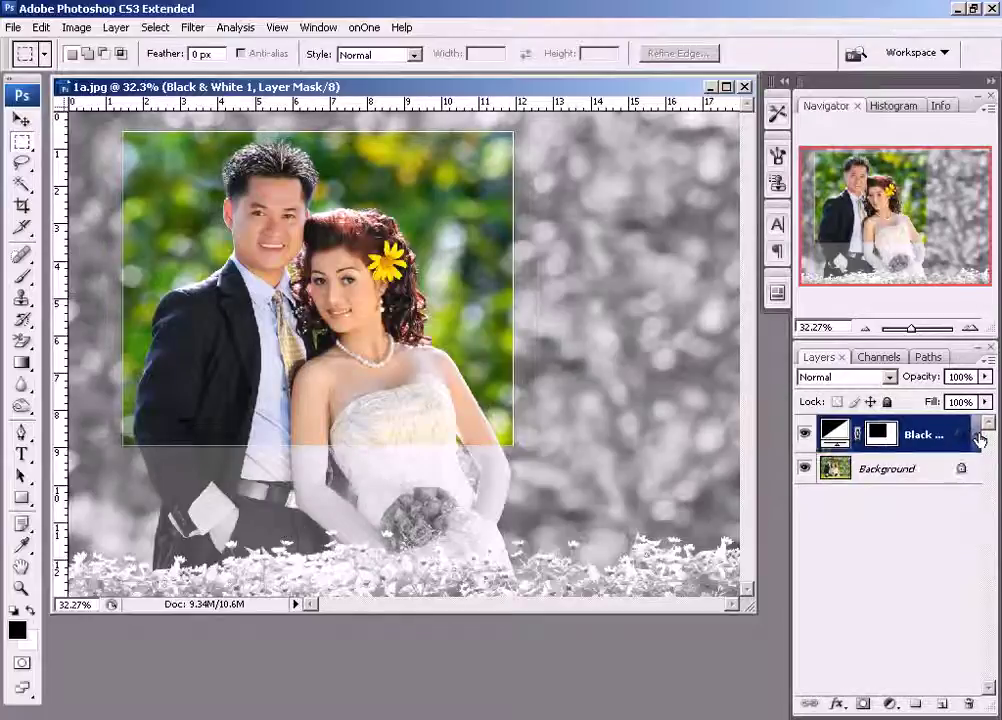
{"action": "left_click", "coordinate": [805, 435]}
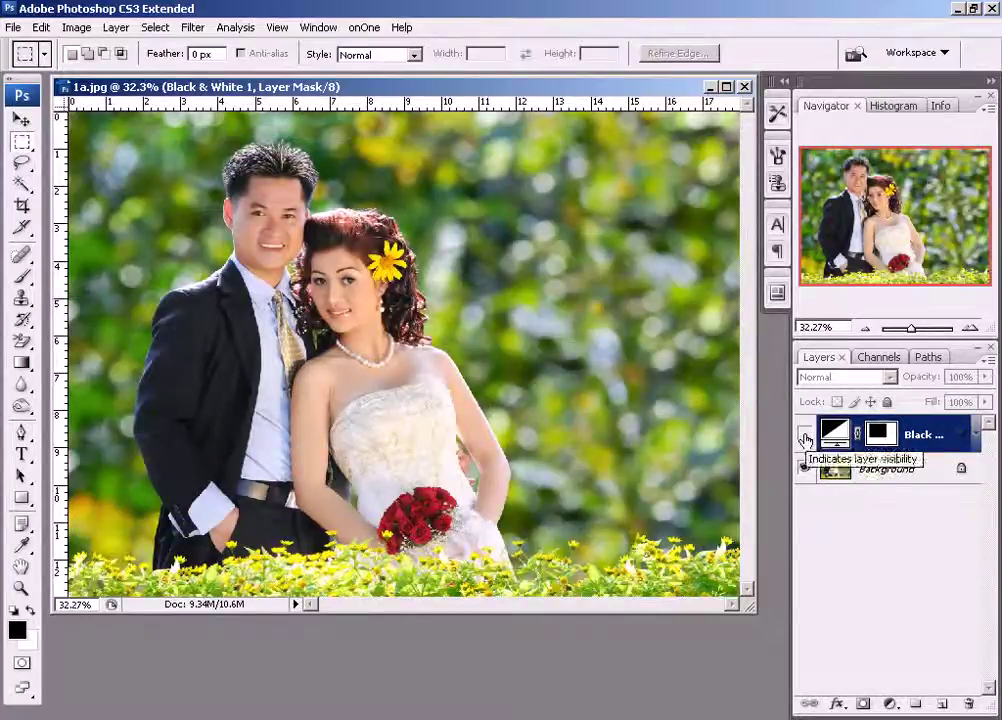
{"action": "left_click", "coordinate": [805, 436]}
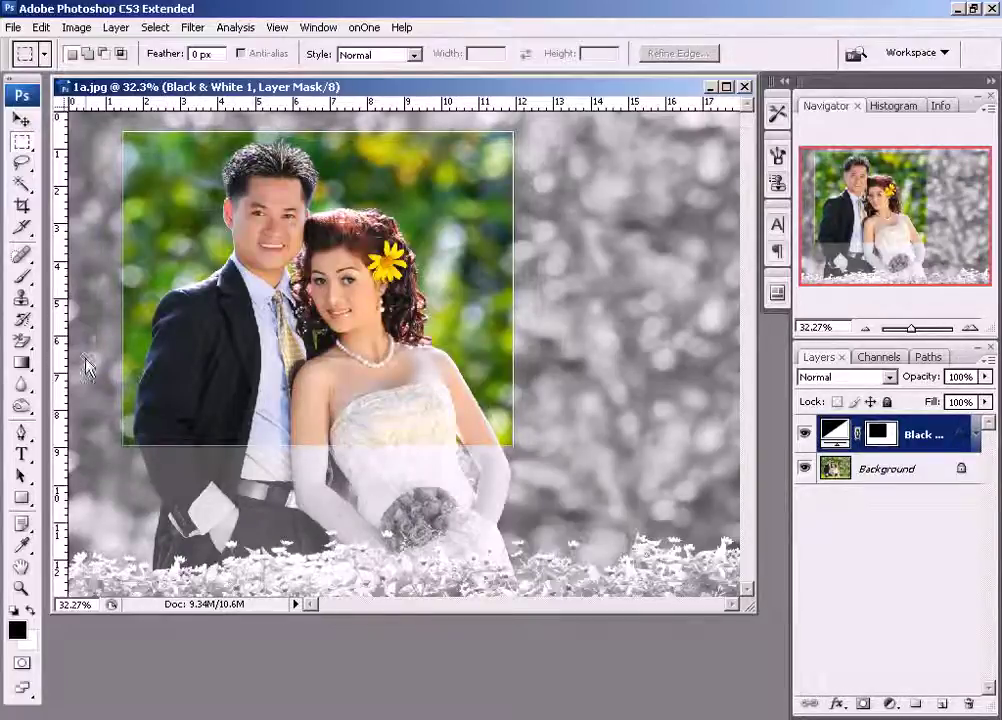
Start a new text layer at the lower left of the photo with the Type tool.
{"action": "left_click", "coordinate": [23, 456]}
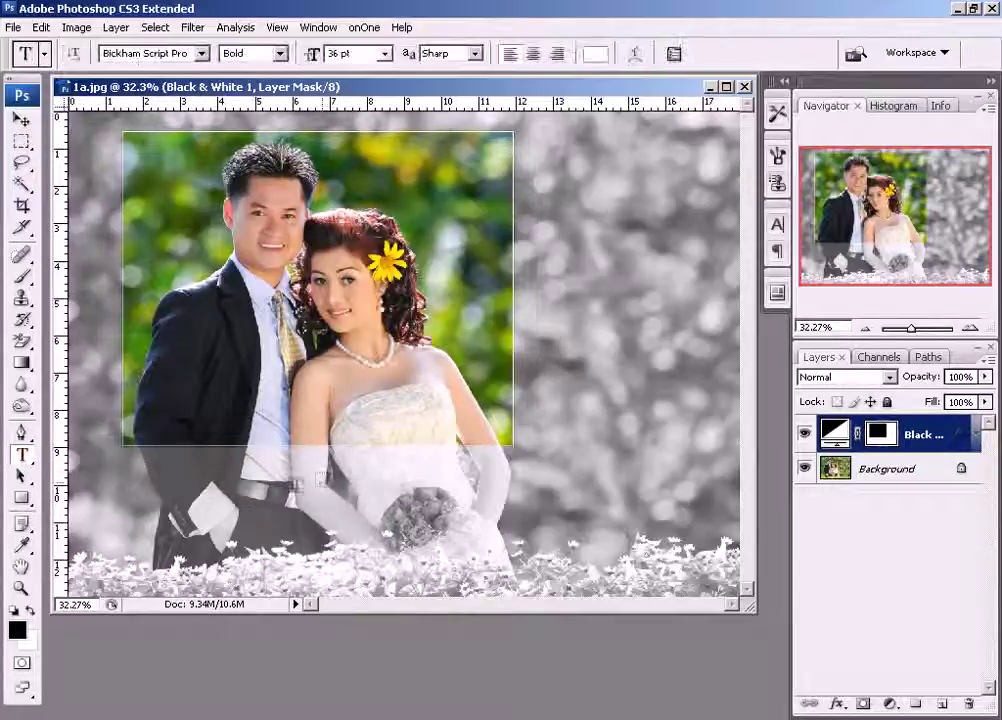
{"action": "left_click", "coordinate": [307, 396]}
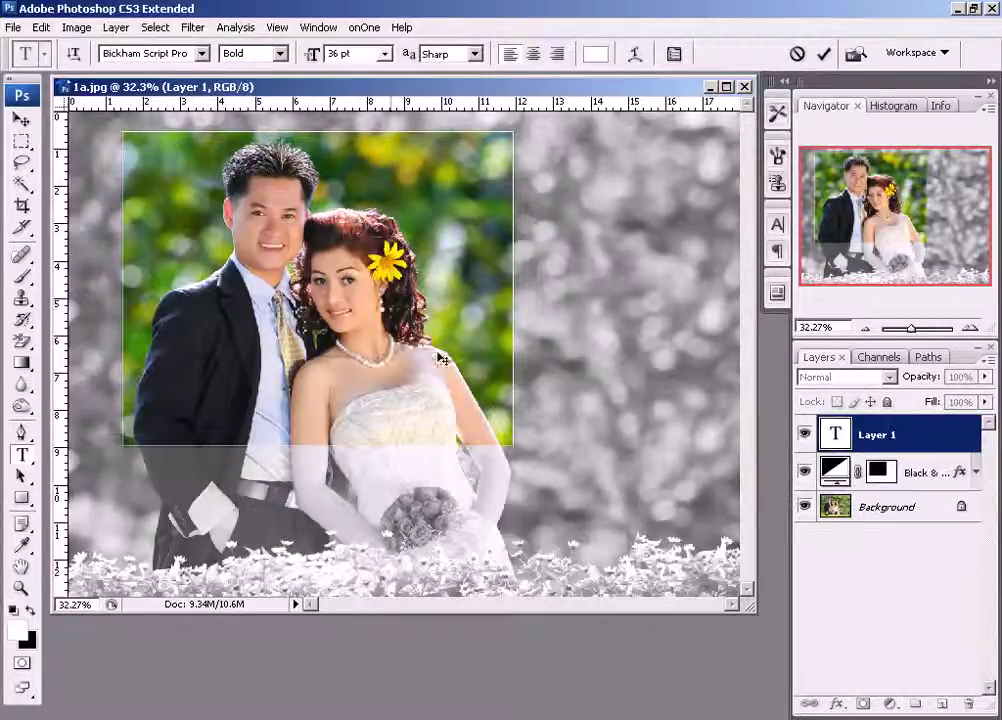
{"action": "left_click", "coordinate": [384, 53]}
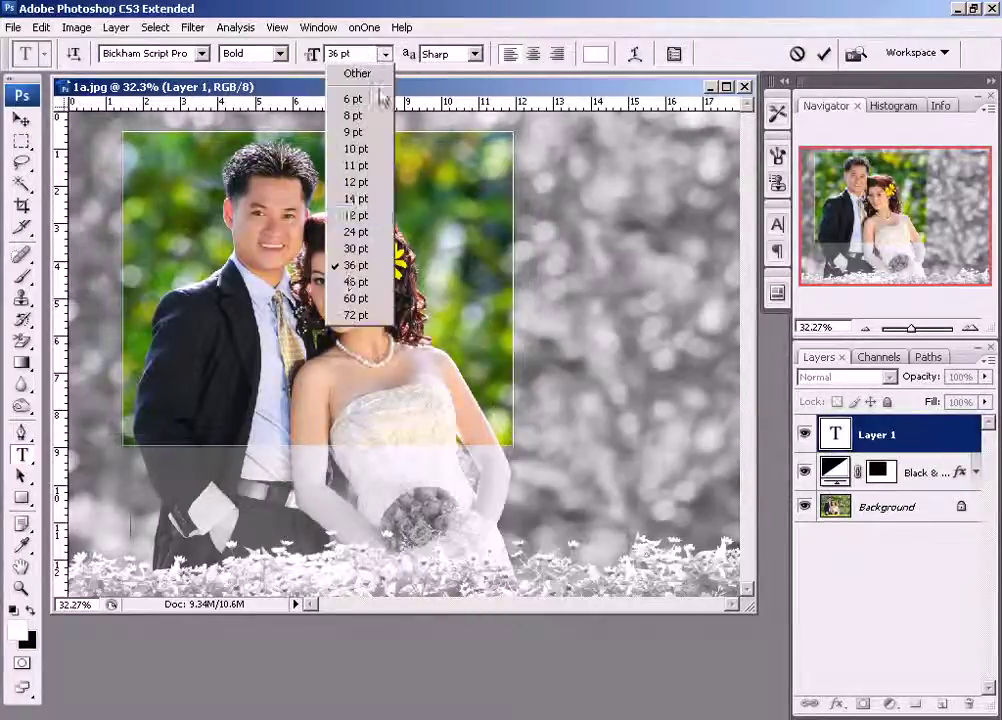
{"action": "left_click", "coordinate": [350, 199]}
Set the type to Giddyup Std Regular at 36 pt.
{"action": "left_click", "coordinate": [202, 53]}
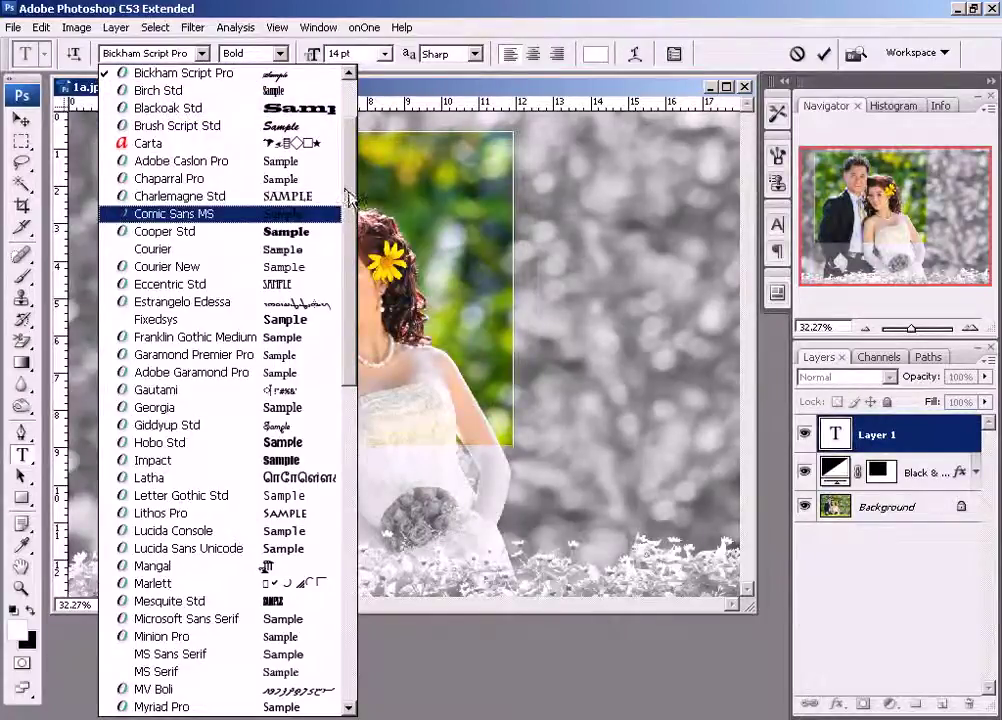
{"action": "scroll", "coordinate": [352, 196], "scroll_direction": "up", "scroll_amount": 1}
{"action": "scroll", "coordinate": [352, 193], "scroll_direction": "up", "scroll_amount": 1}
{"action": "scroll", "coordinate": [351, 191], "scroll_direction": "down", "scroll_amount": 1}
{"action": "scroll", "coordinate": [351, 190], "scroll_direction": "down", "scroll_amount": 1}
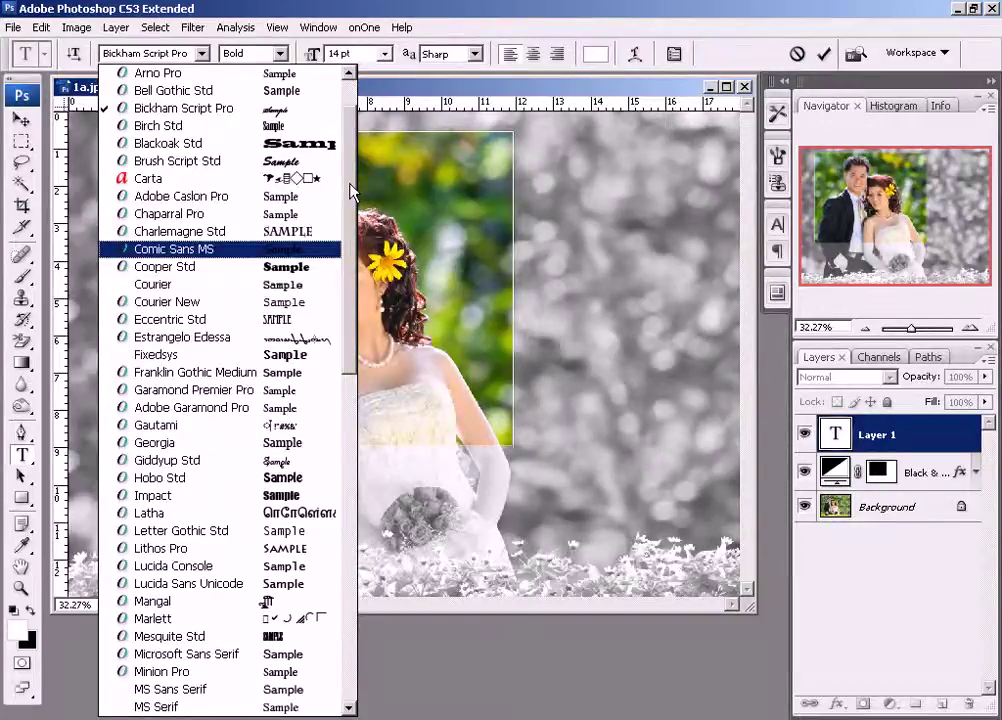
{"action": "scroll", "coordinate": [352, 200], "scroll_direction": "down", "scroll_amount": 2}
{"action": "scroll", "coordinate": [350, 198], "scroll_direction": "down", "scroll_amount": 3}
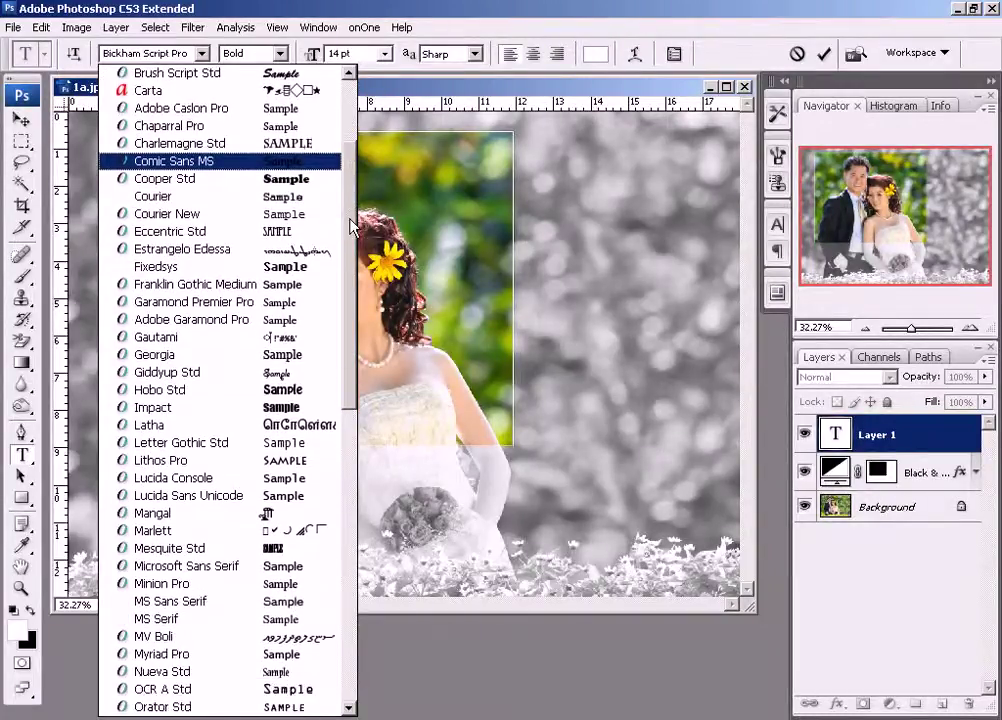
{"action": "scroll", "coordinate": [350, 205], "scroll_direction": "down", "scroll_amount": 3}
{"action": "scroll", "coordinate": [351, 240], "scroll_direction": "down", "scroll_amount": 4}
{"action": "mouse_move", "coordinate": [352, 276]}
{"action": "left_mouse_down"}
{"action": "mouse_move", "coordinate": [351, 409]}
{"action": "mouse_move", "coordinate": [351, 284]}
{"action": "left_mouse_up"}
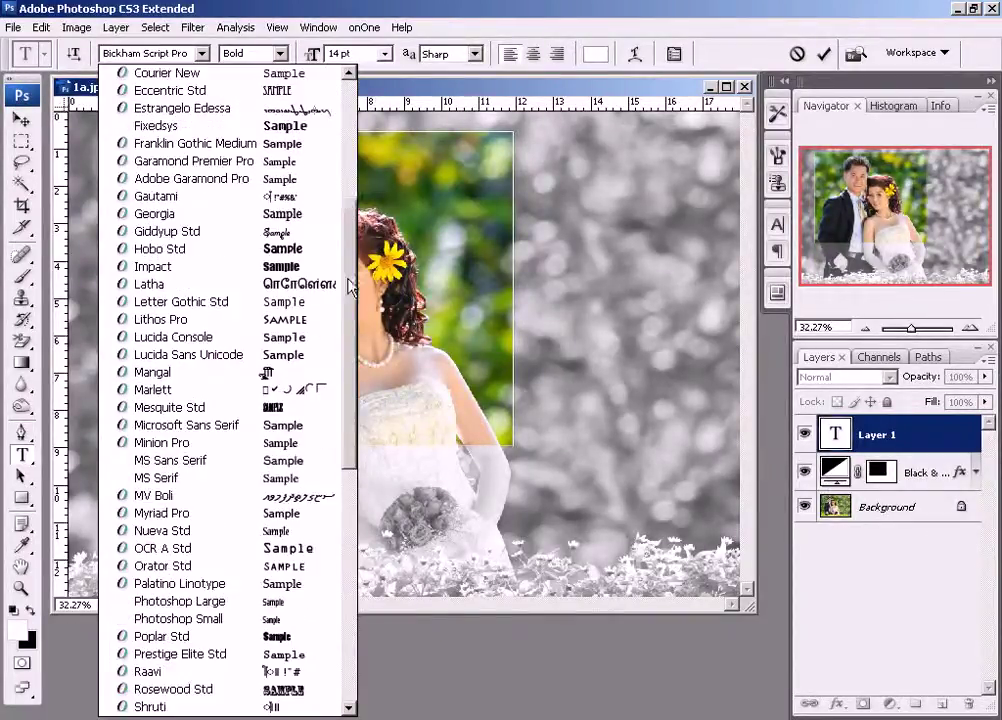
{"action": "left_click", "coordinate": [318, 233]}
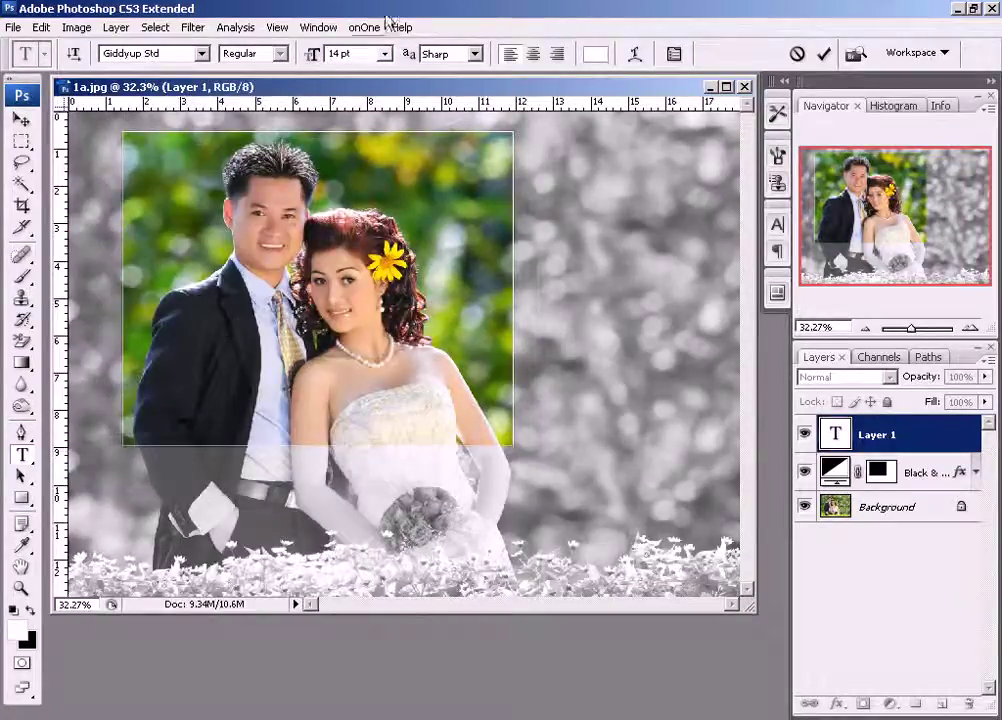
{"action": "left_click", "coordinate": [384, 53]}
{"action": "left_click", "coordinate": [355, 271]}
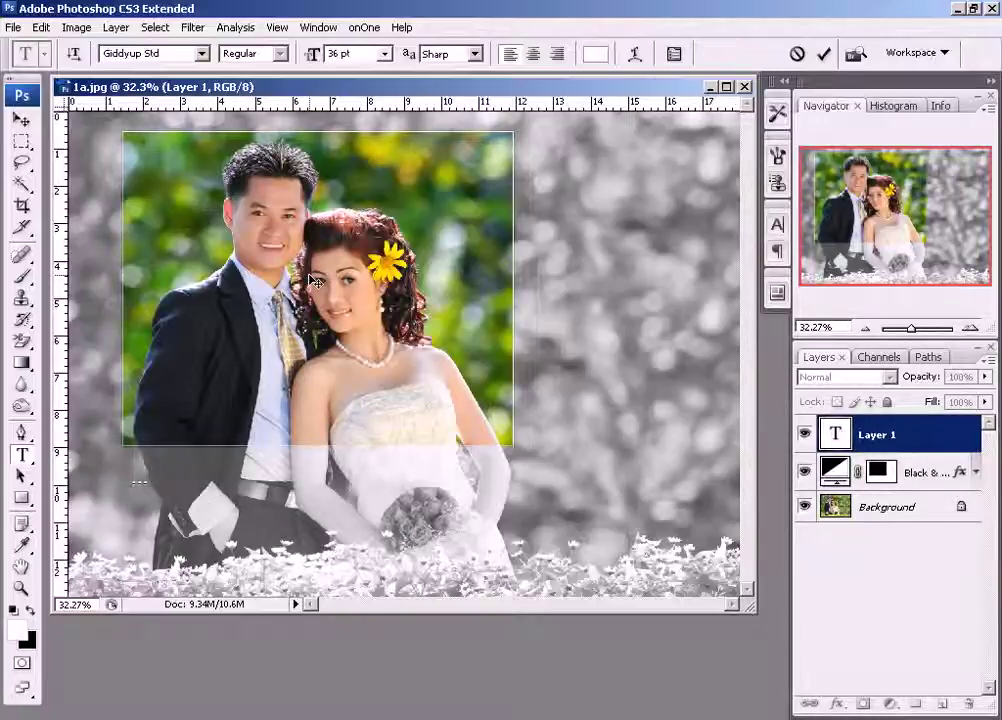
Type the caption '...and they lived happily everafter', select it, and colour it black.
{"action": "type", "text": "and they"}
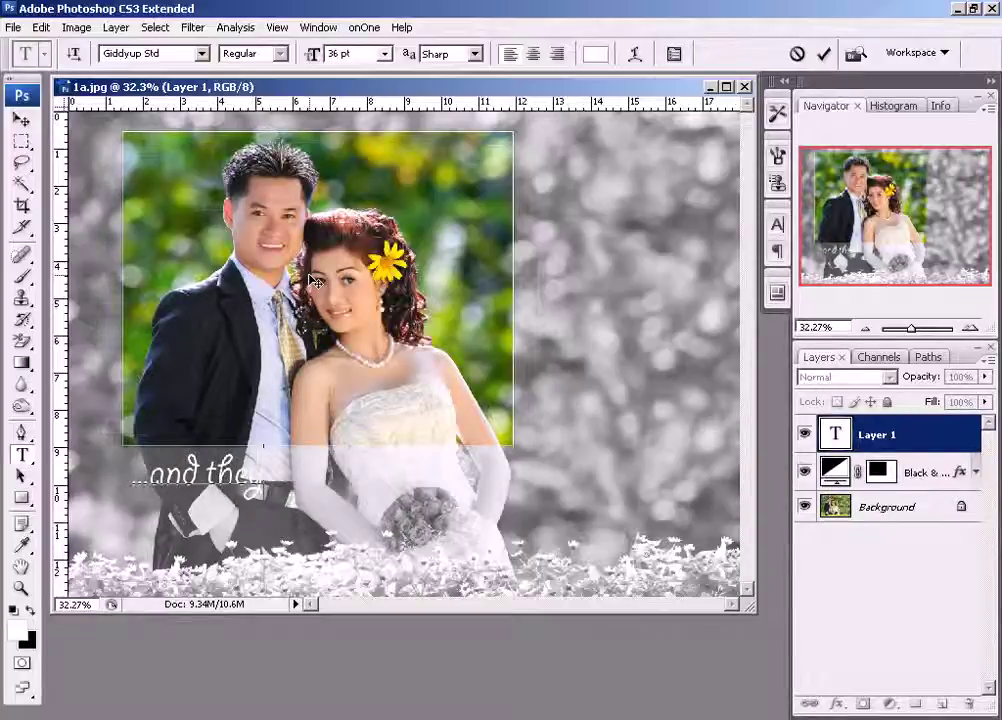
{"action": "type", "text": " lived happily"}
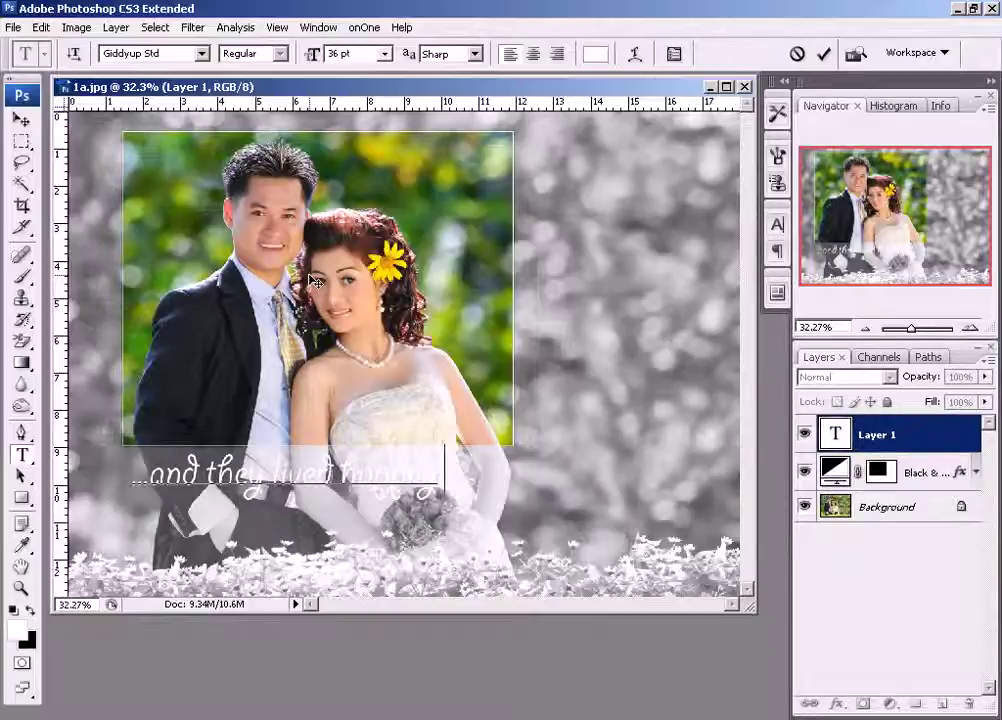
{"action": "type", "text": " ever after"}
{"action": "key", "text": "ctrl+a"}
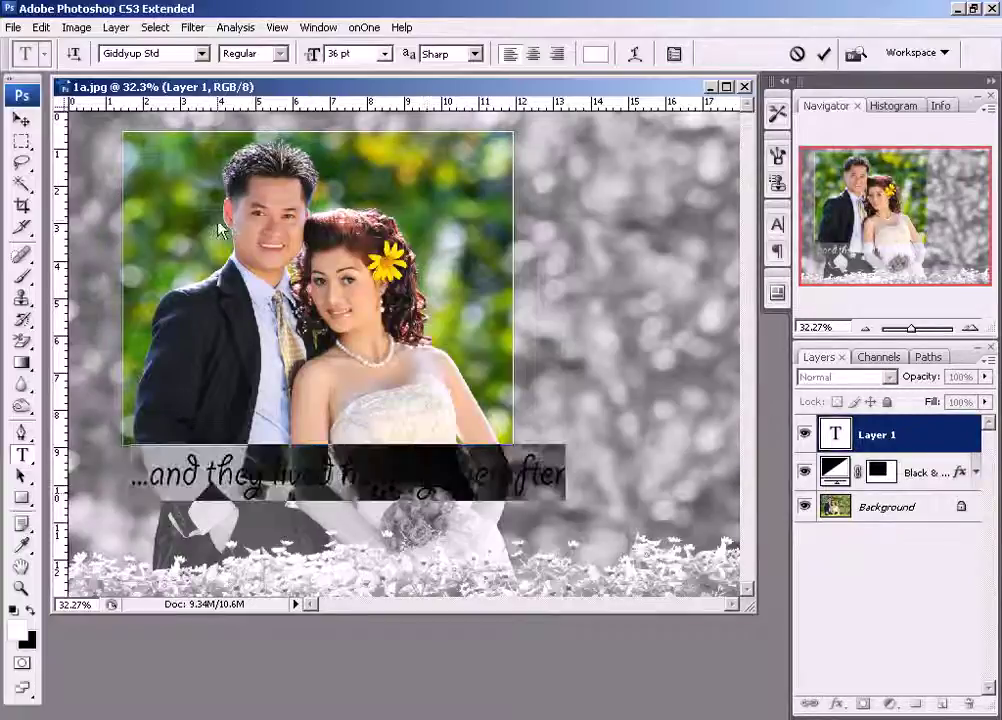
{"action": "left_click", "coordinate": [595, 53]}
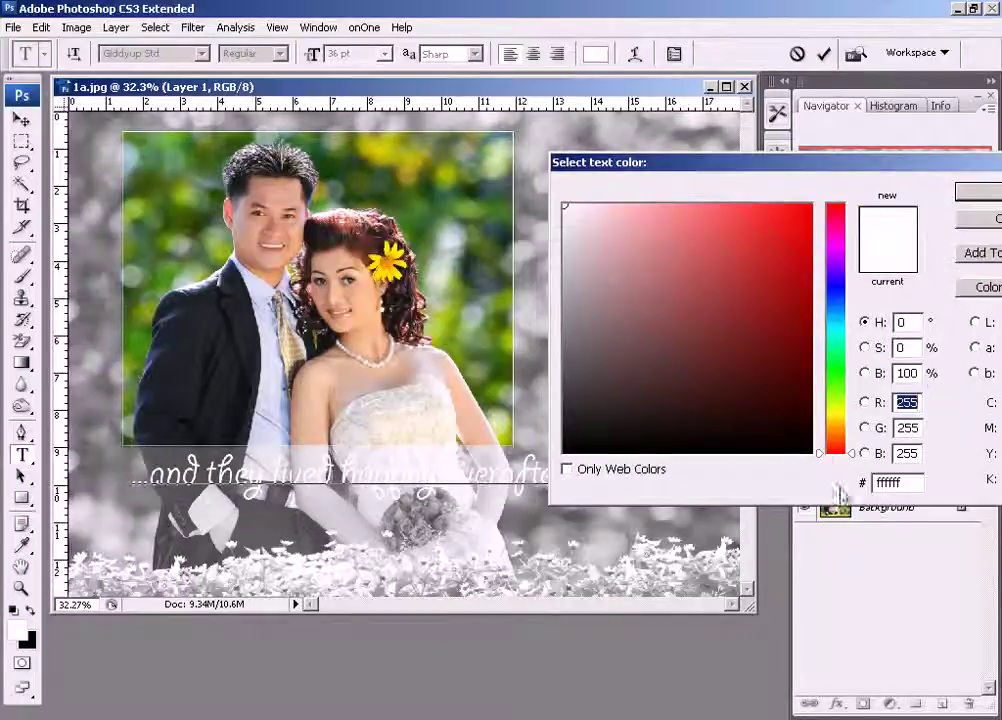
{"action": "left_click", "coordinate": [812, 452]}
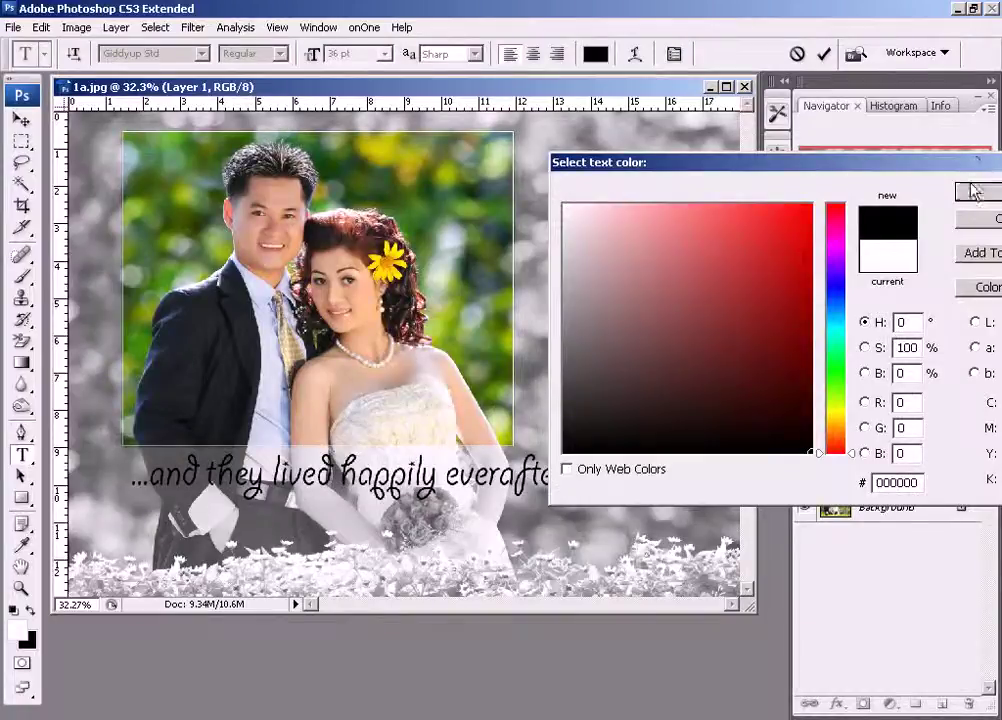
{"action": "left_click", "coordinate": [972, 190]}
Step through the font list with the arrow keys to preview caption fonts.
{"action": "left_click", "coordinate": [201, 53]}
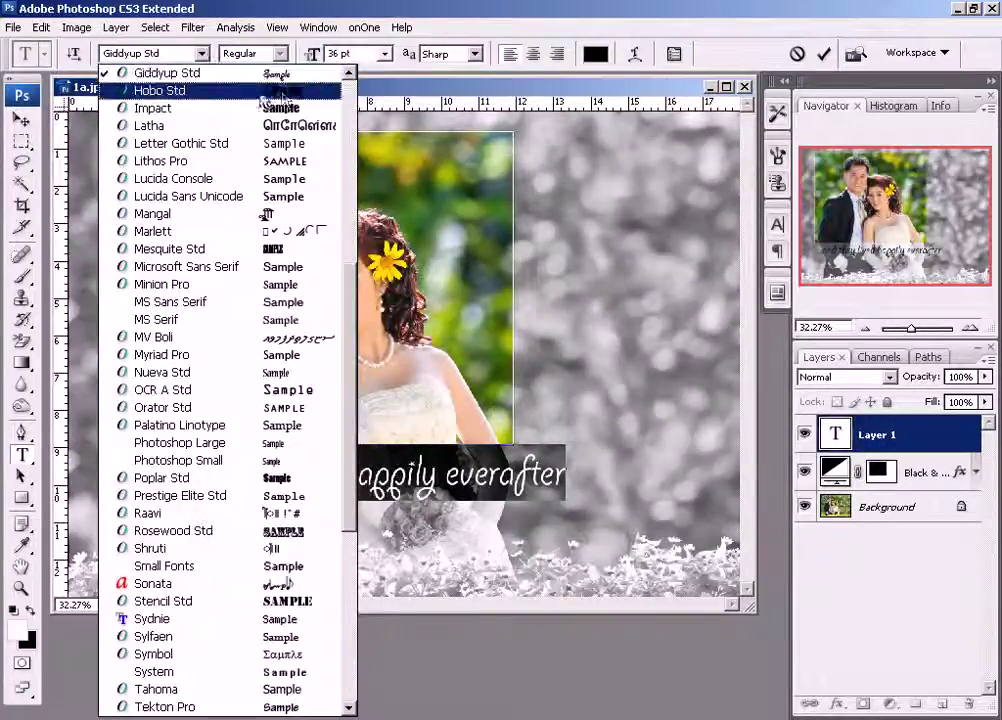
{"action": "left_click", "coordinate": [213, 72]}
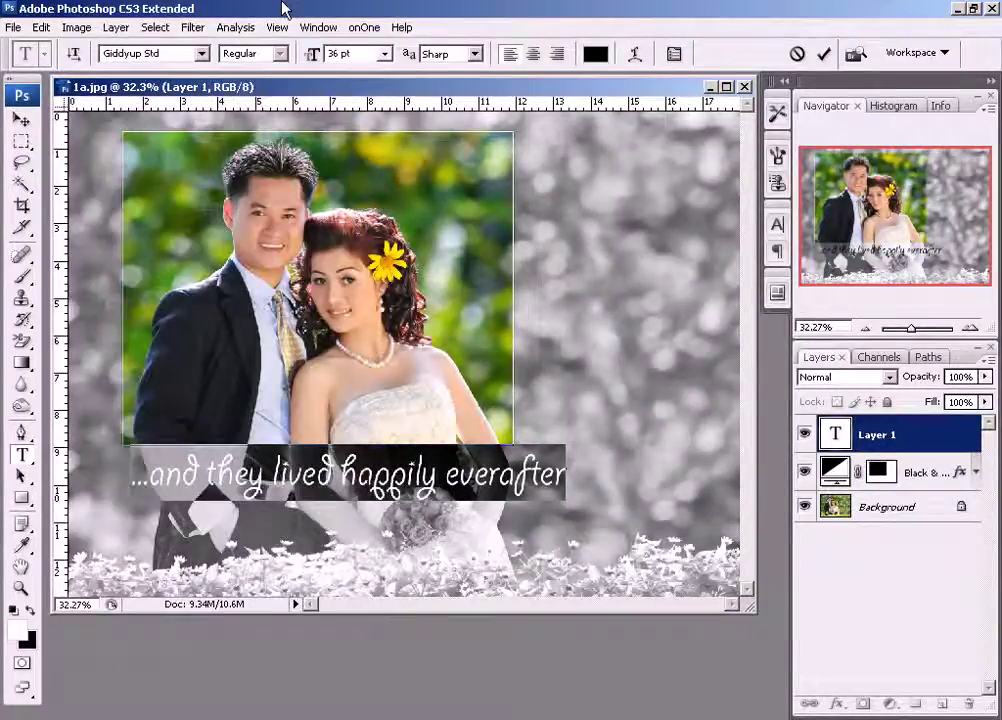
{"action": "key", "text": "Down"}
{"action": "key", "text": "Down"}
{"action": "key", "text": "Down"}
{"action": "key", "text": "Down"}
{"action": "key", "text": "Down"}
{"action": "key", "text": "Down"}
{"action": "key", "text": "Down"}
{"action": "key", "text": "Down"}
{"action": "key", "text": "Down"}
{"action": "key", "text": "Down"}
{"action": "key", "text": "Down"}
{"action": "key", "text": "Down"}
{"action": "key", "text": "Down"}
{"action": "key", "text": "Down"}
Preview more caption fonts, ending on Nueva Std Condensed.
{"action": "key", "text": "Up"}
{"action": "key", "text": "Down"}
{"action": "key", "text": "Down"}
{"action": "key", "text": "Up"}
{"action": "key", "text": "Down"}
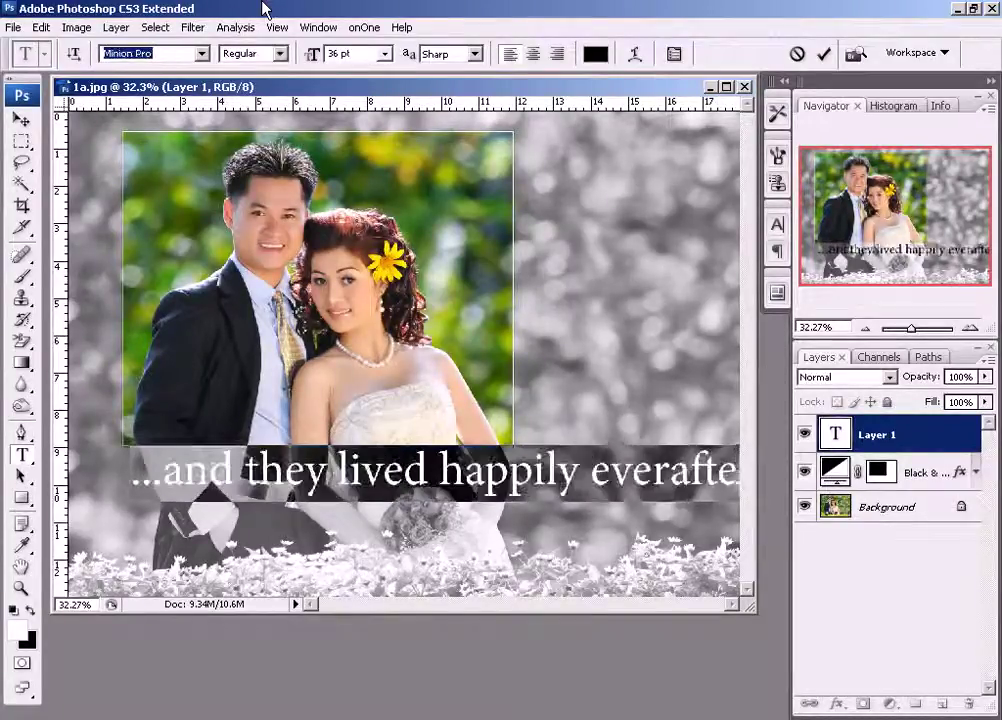
{"action": "key", "text": "Down"}
{"action": "key", "text": "Up"}
{"action": "key", "text": "Down"}
{"action": "key", "text": "Down"}
{"action": "key", "text": "Down"}
{"action": "key", "text": "Down"}
{"action": "key", "text": "Up"}
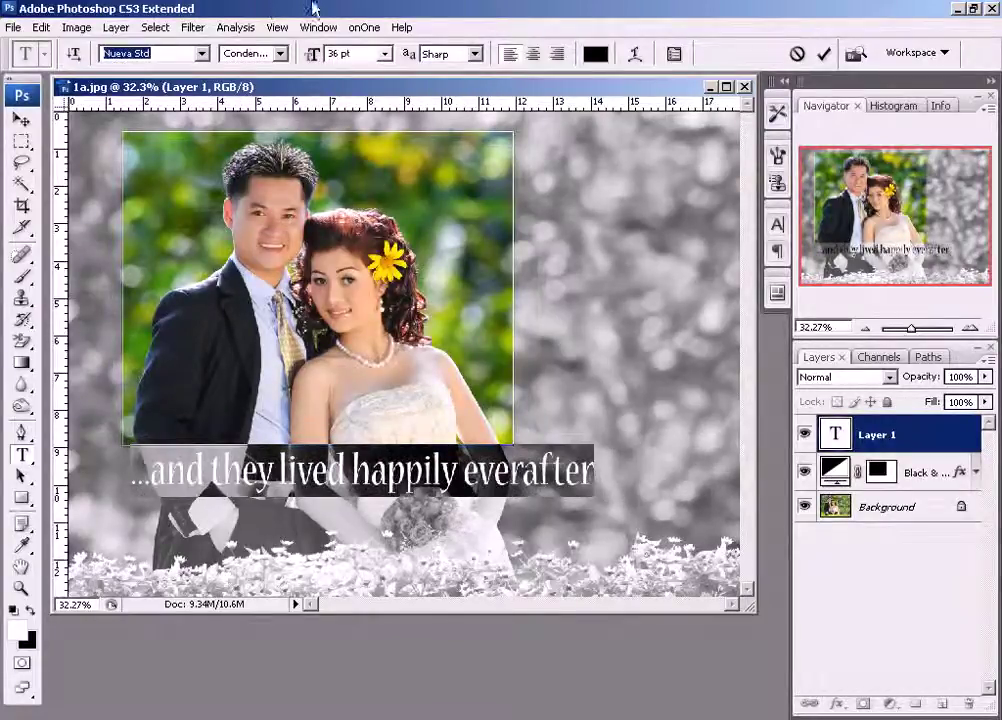
Resize the caption to 24 pt and nudge it slightly up and left.
{"action": "left_click", "coordinate": [384, 54]}
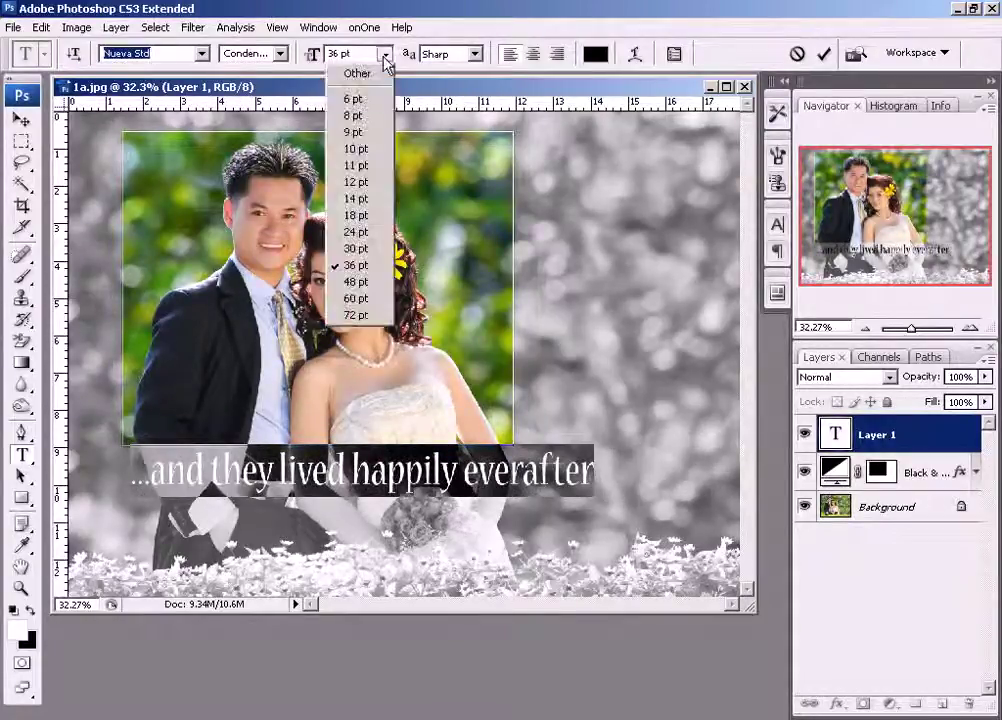
{"action": "left_click", "coordinate": [372, 231]}
{"action": "left_click", "coordinate": [20, 119]}
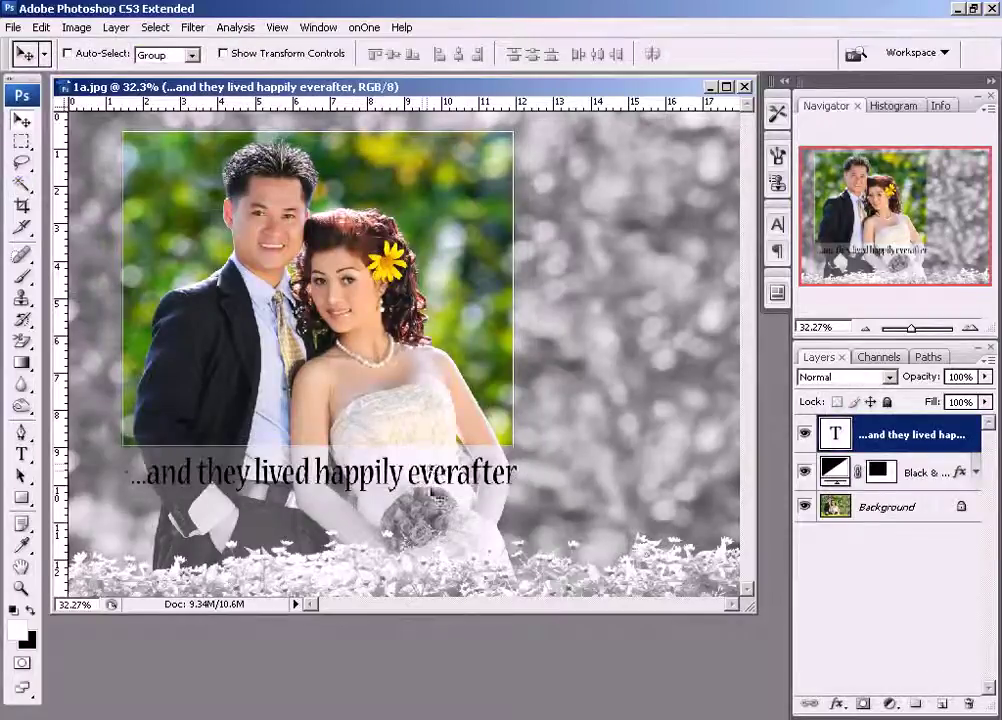
{"action": "left_click_drag", "start_coordinate": [429, 485], "coordinate": [426, 480]}
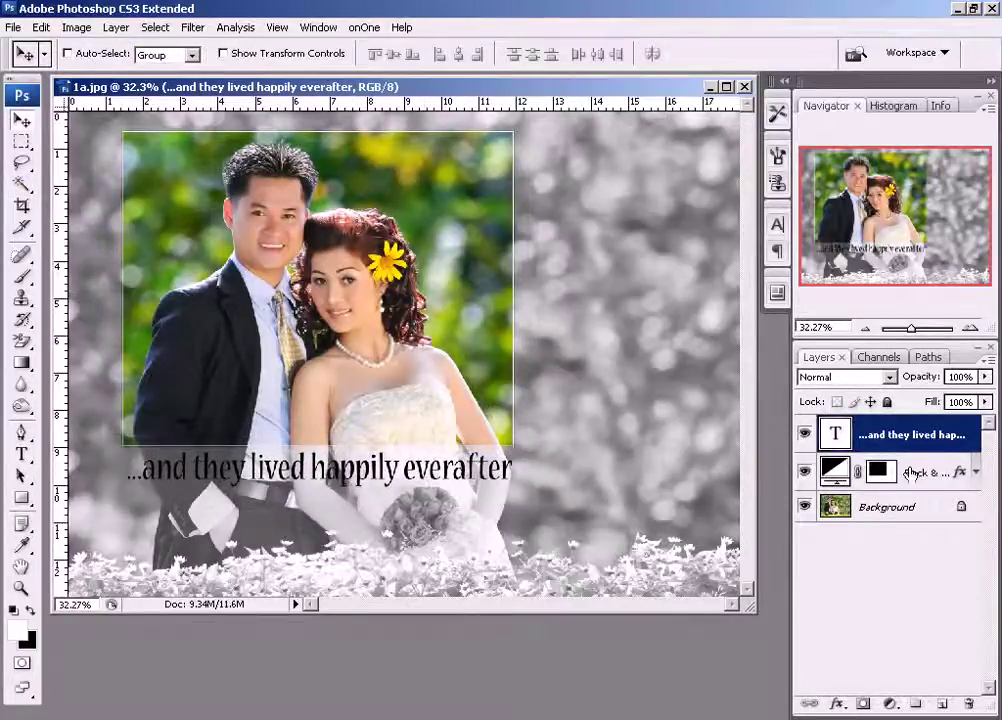
Change the caption font to Palatino Linotype Italic.
{"action": "double_click", "coordinate": [834, 433]}
{"action": "left_click", "coordinate": [157, 53]}
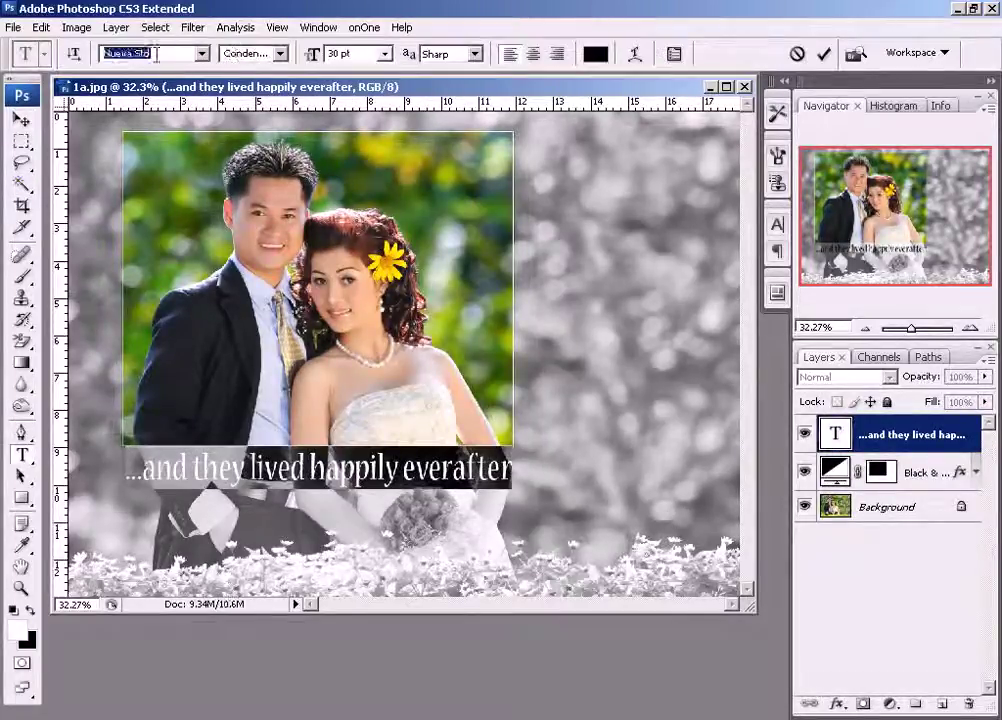
{"action": "key", "text": "Down"}
{"action": "key", "text": "Down"}
{"action": "key", "text": "Down"}
{"action": "key", "text": "Down"}
{"action": "key", "text": "Down"}
{"action": "key", "text": "Up"}
{"action": "key", "text": "Up"}
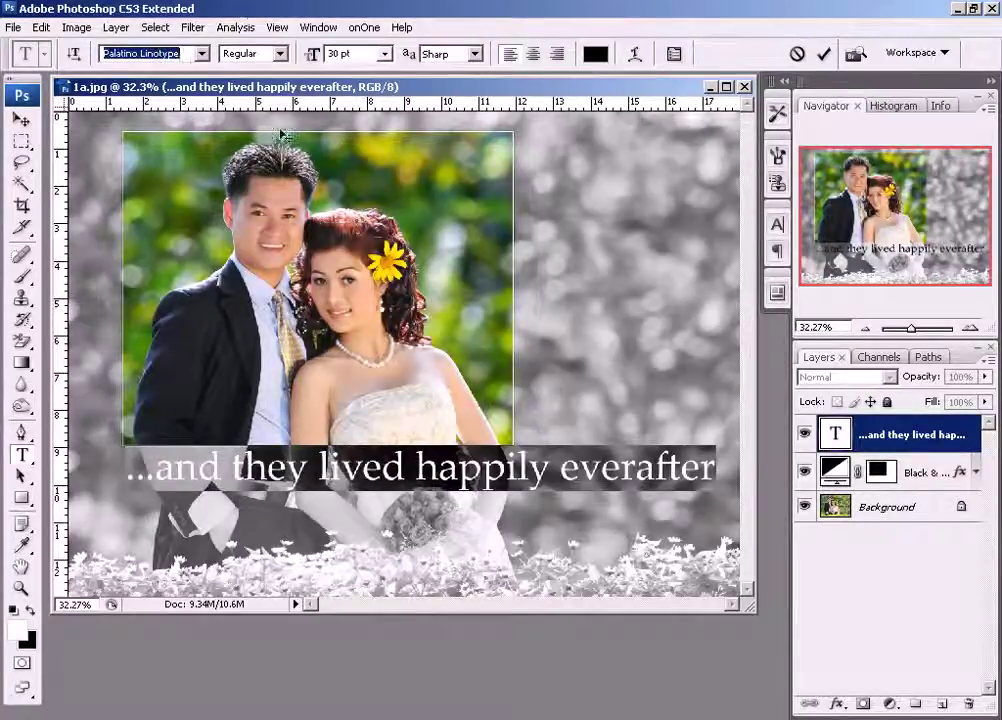
{"action": "left_click", "coordinate": [250, 53]}
{"action": "left_click", "coordinate": [232, 89]}
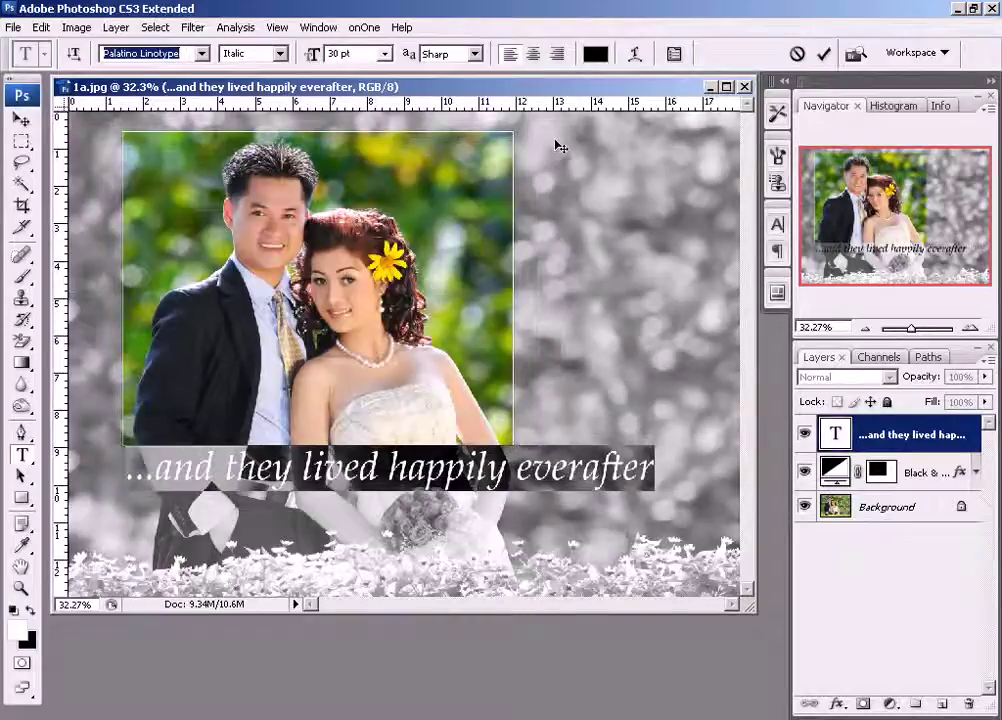
Set the caption size to 22 pt and shift it slightly upward.
{"action": "left_click", "coordinate": [384, 53]}
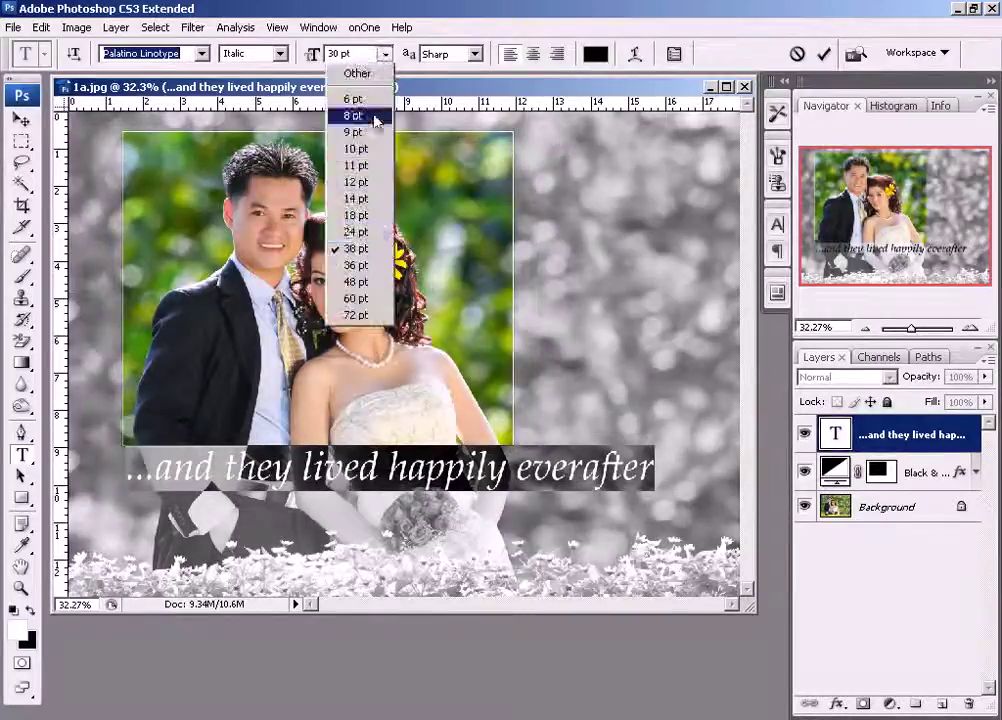
{"action": "left_click", "coordinate": [366, 241]}
{"action": "left_click", "coordinate": [384, 53]}
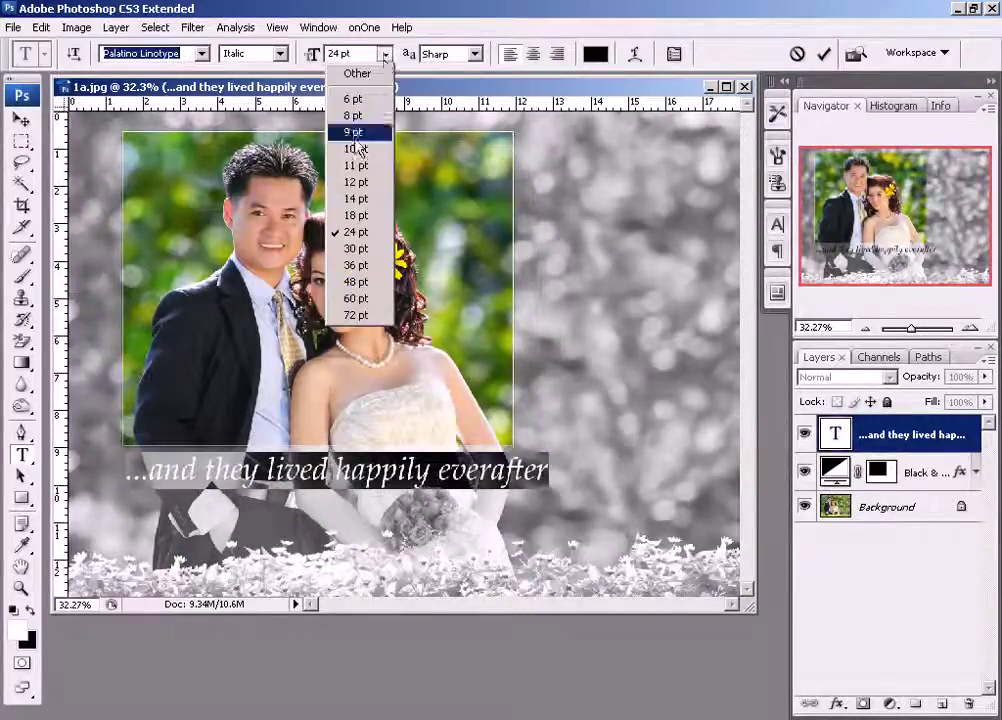
{"action": "left_click", "coordinate": [355, 215]}
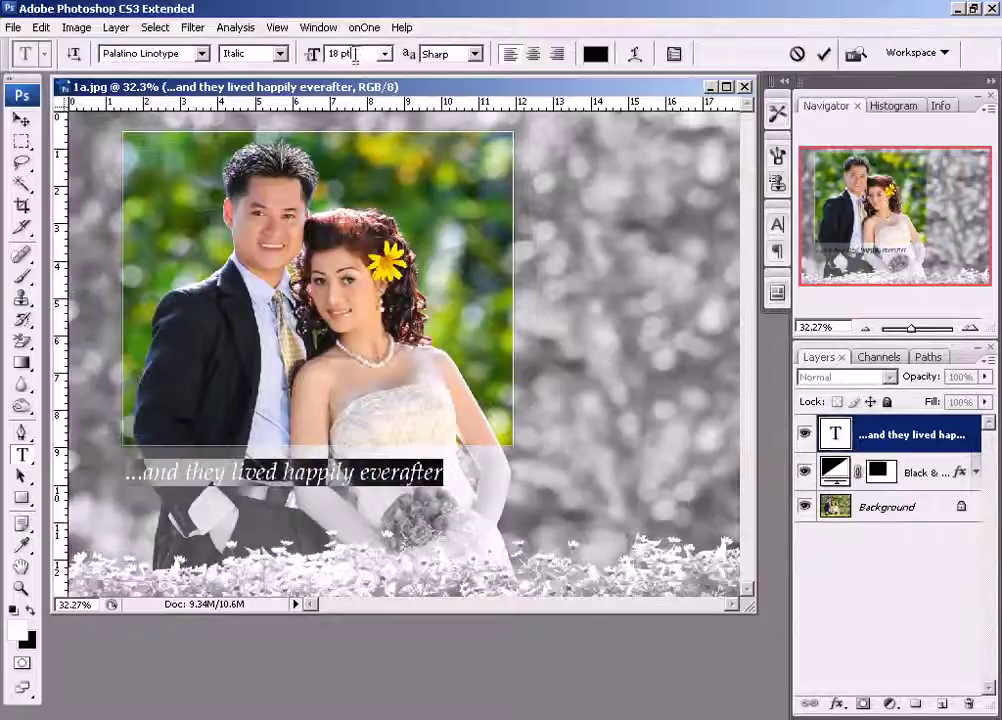
{"action": "type", "text": "19"}
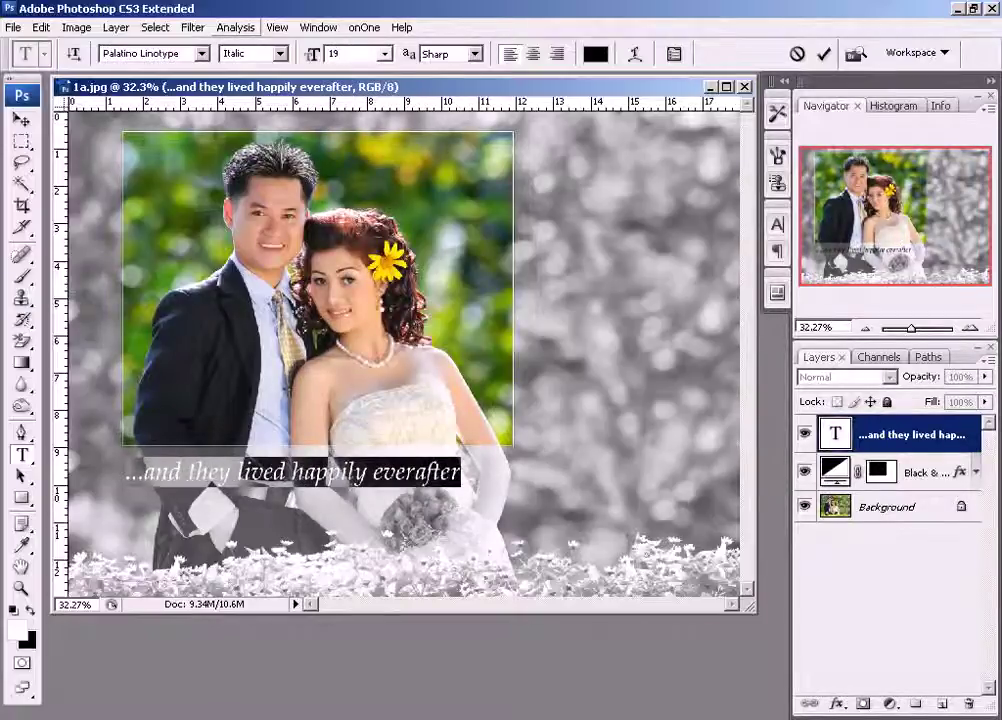
{"action": "key", "text": "Up"}
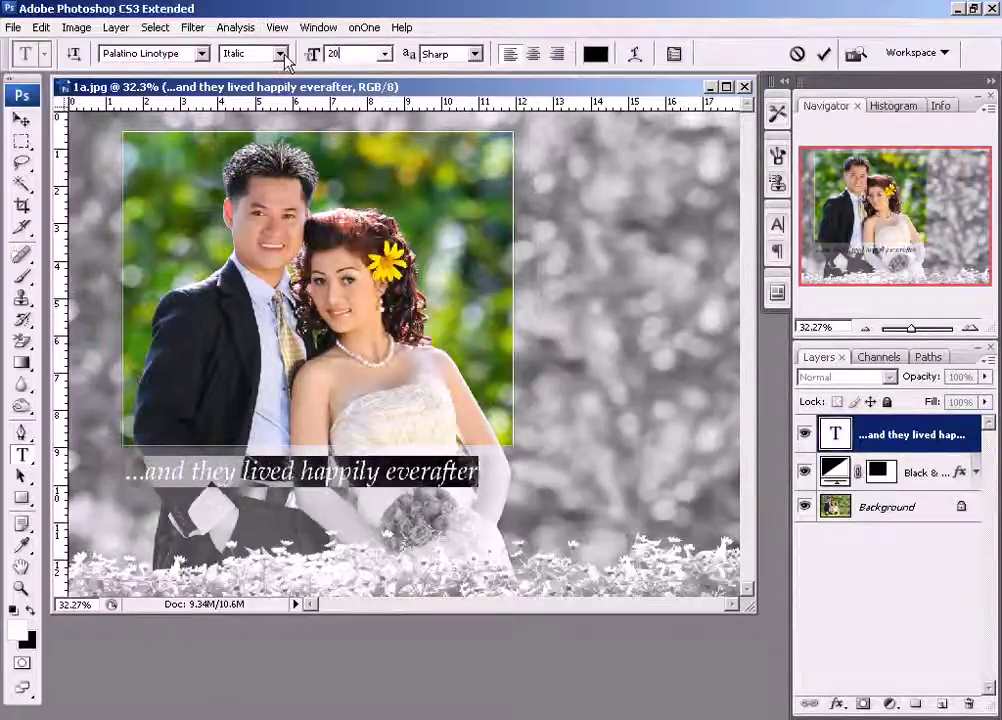
{"action": "key", "text": "Up"}
{"action": "key", "text": "Up"}
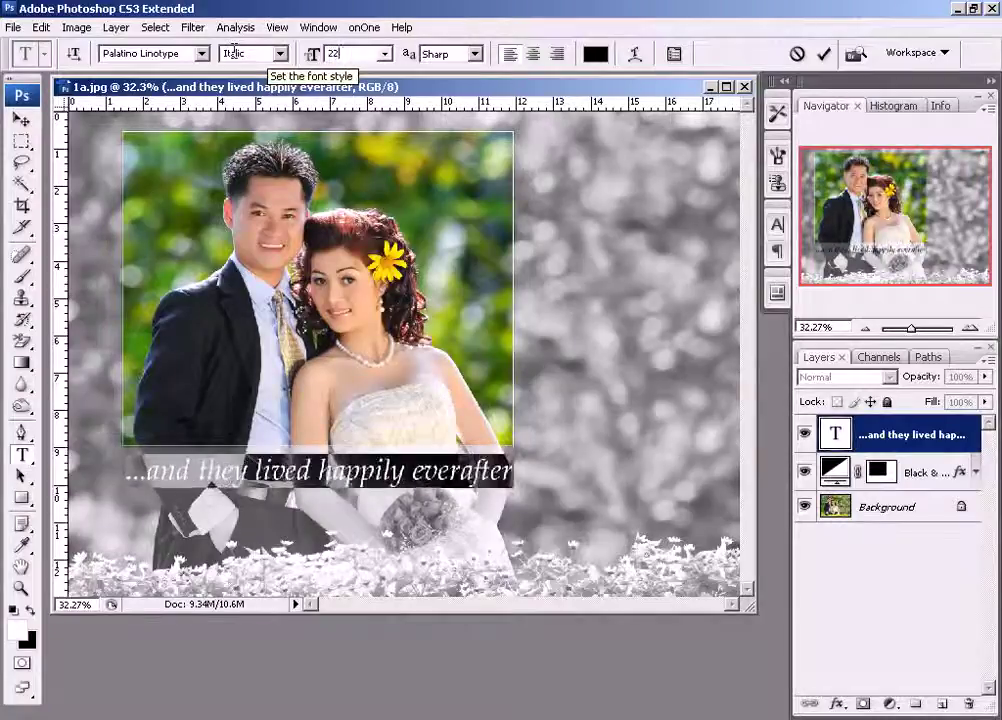
{"action": "left_click", "coordinate": [20, 119]}
{"action": "left_click_drag", "start_coordinate": [480, 474], "coordinate": [478, 470]}
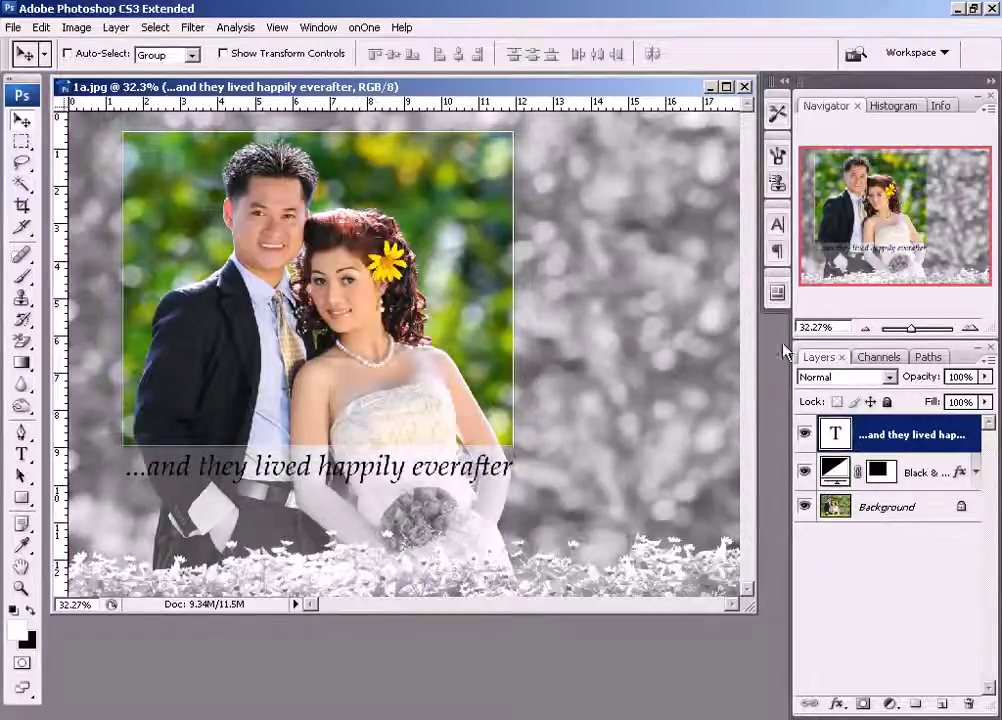
{"action": "double_click", "coordinate": [835, 433]}
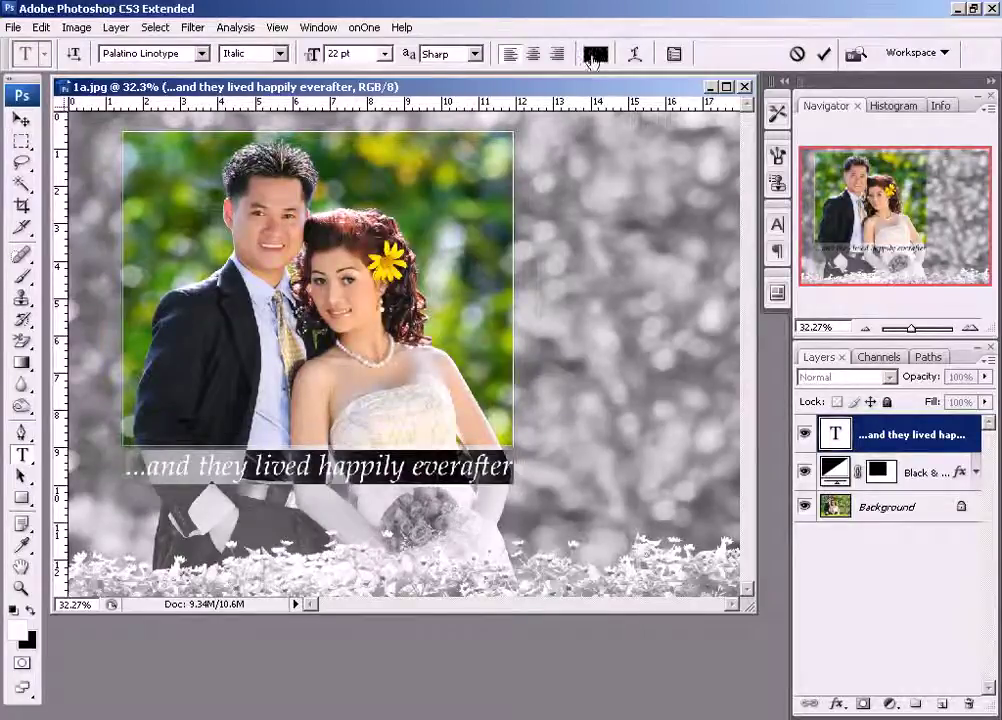
{"action": "left_click", "coordinate": [595, 58]}
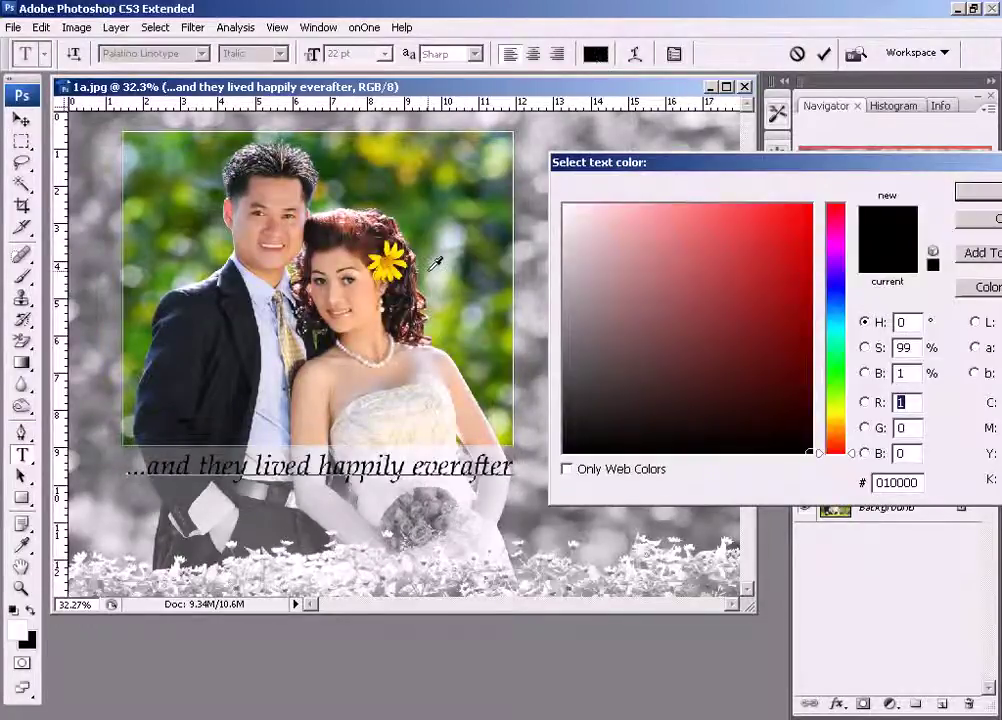
{"action": "left_click", "coordinate": [806, 208]}
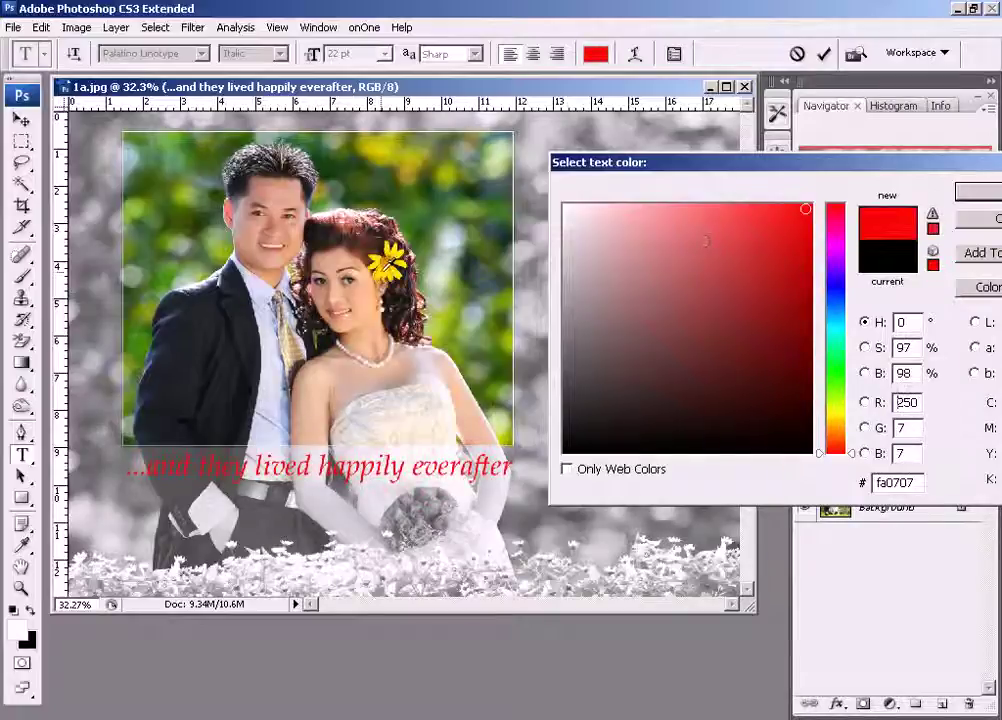
{"action": "left_click", "coordinate": [381, 266]}
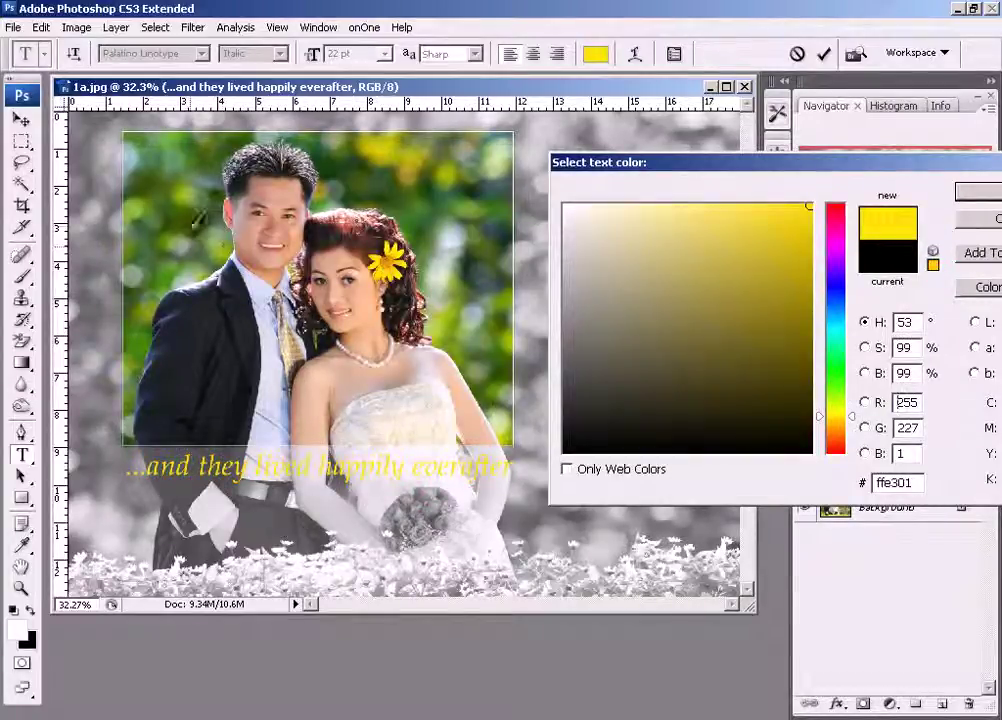
{"action": "left_click", "coordinate": [182, 205]}
{"action": "left_click", "coordinate": [150, 152]}
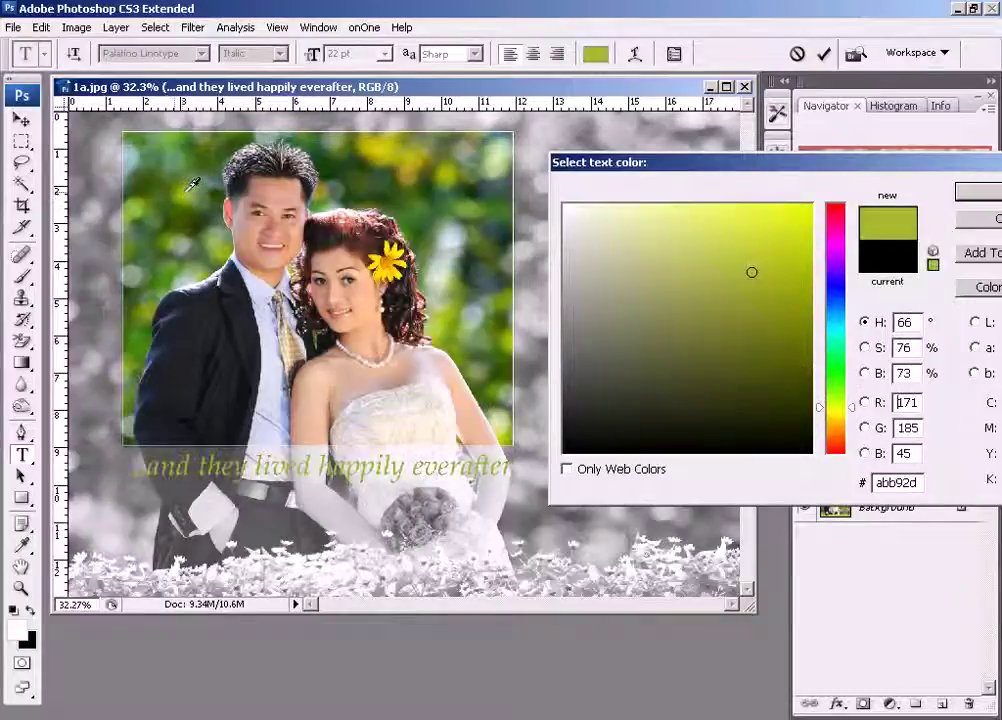
{"action": "left_click", "coordinate": [137, 205]}
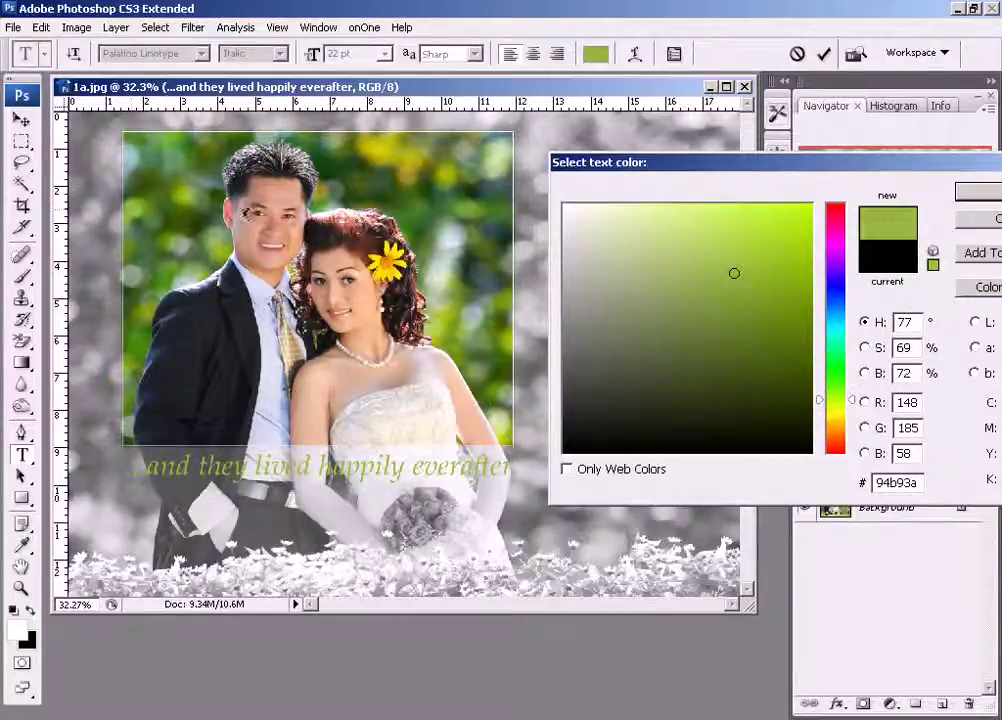
{"action": "left_click", "coordinate": [336, 256]}
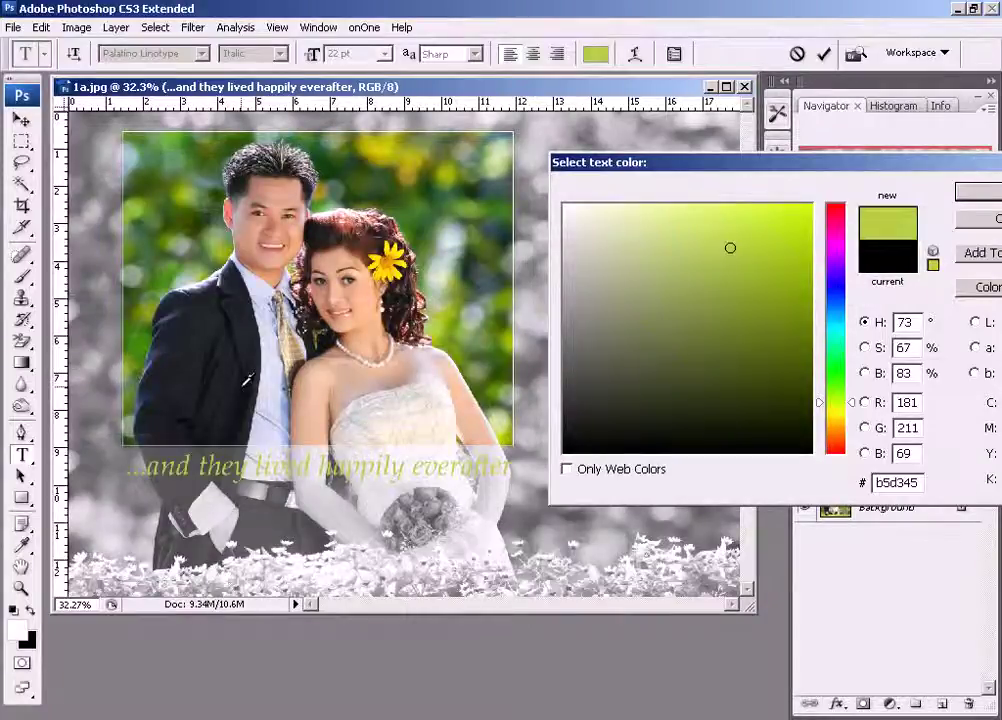
{"action": "left_click", "coordinate": [210, 290]}
{"action": "left_click", "coordinate": [564, 452]}
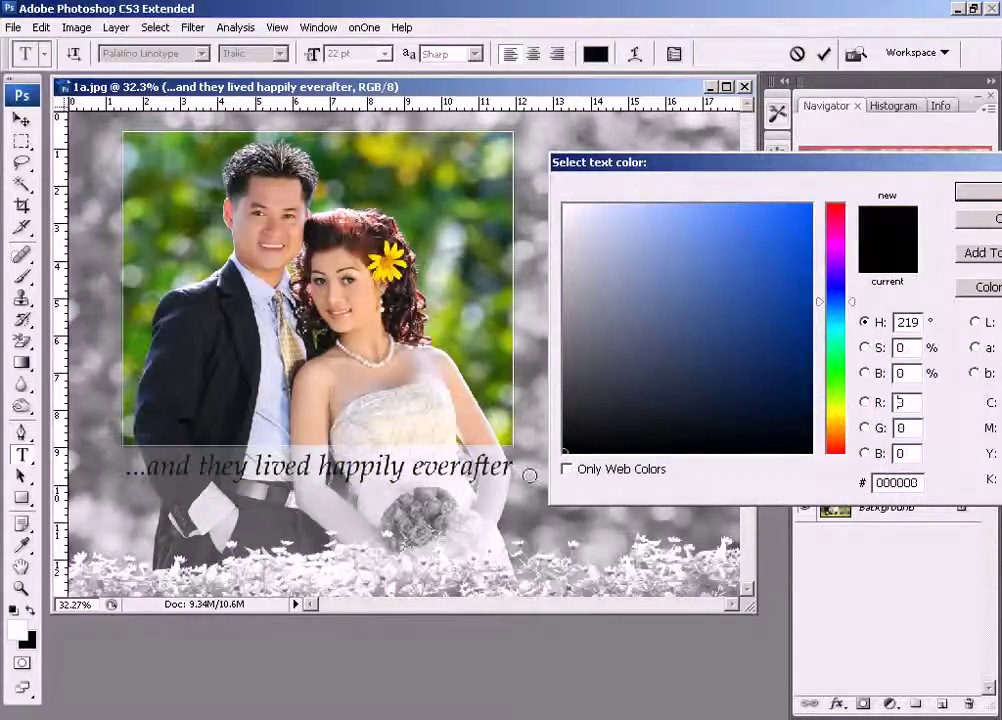
{"action": "left_click", "coordinate": [978, 191]}
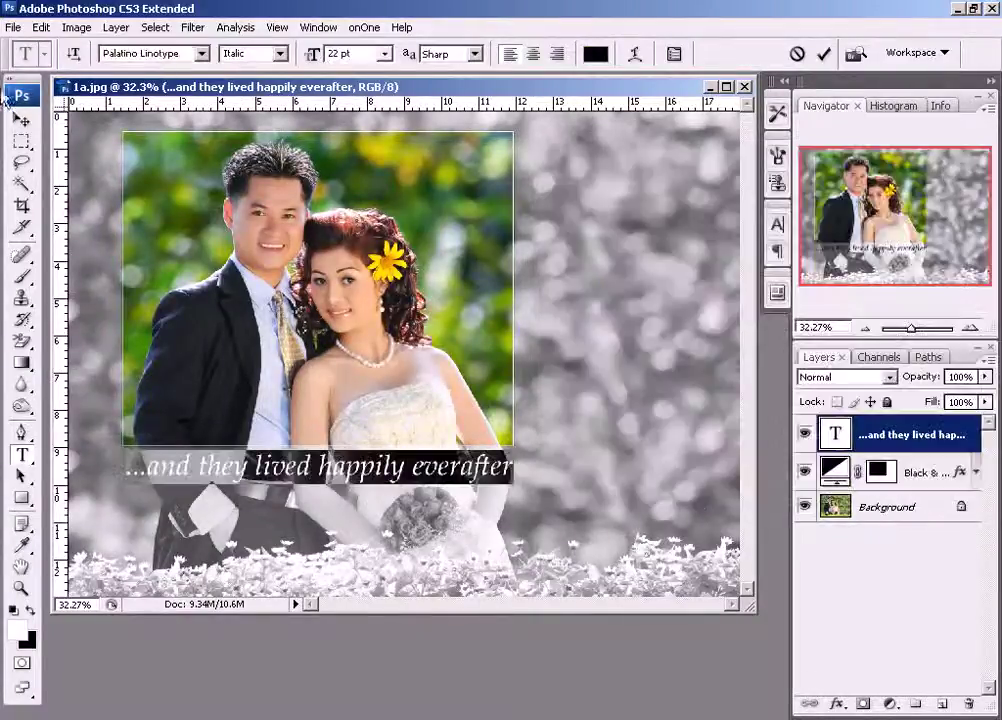
{"action": "left_click", "coordinate": [20, 120]}
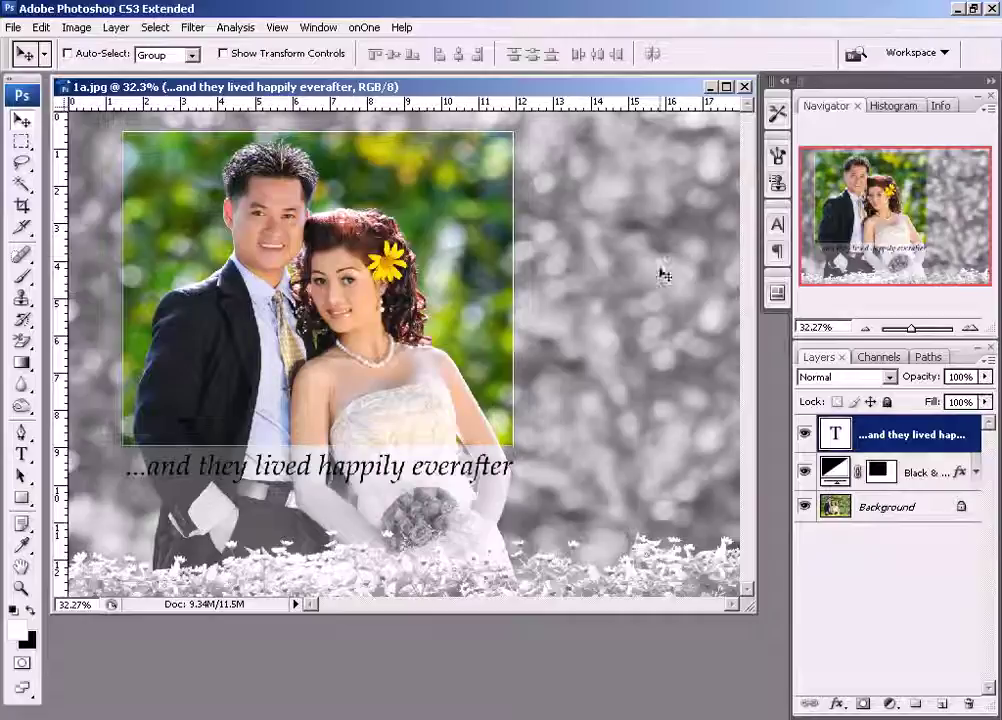
Drag a vertical guide from the ruler to about the 9-inch mark through the bride.
{"action": "left_click_drag", "start_coordinate": [60, 290], "coordinate": [399, 286]}
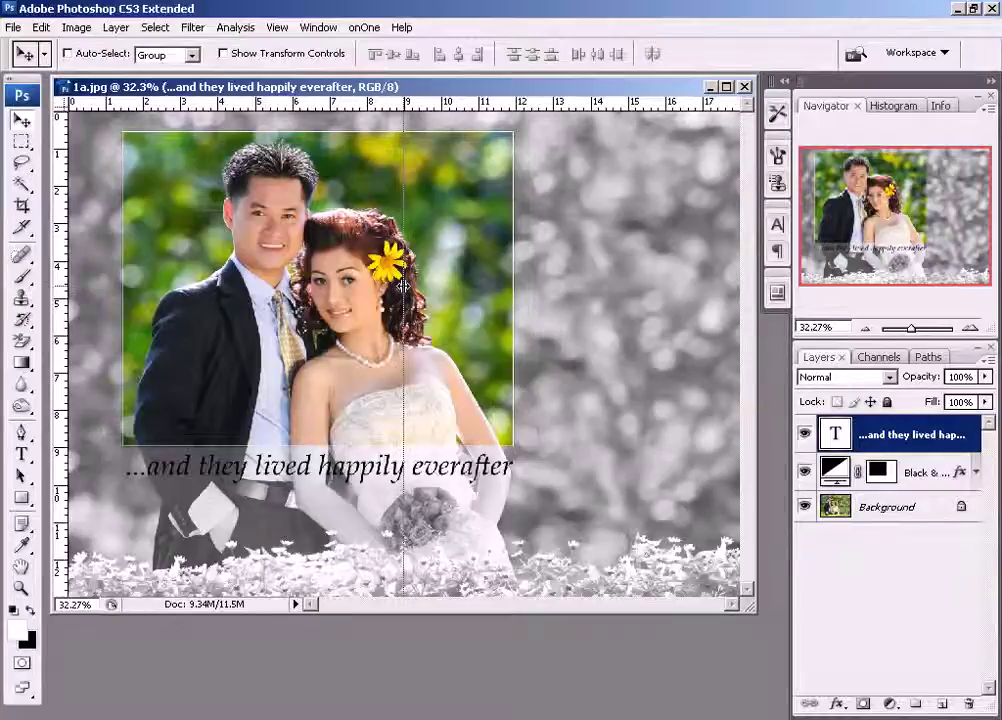
{"action": "left_click_drag", "start_coordinate": [404, 286], "coordinate": [404, 286]}
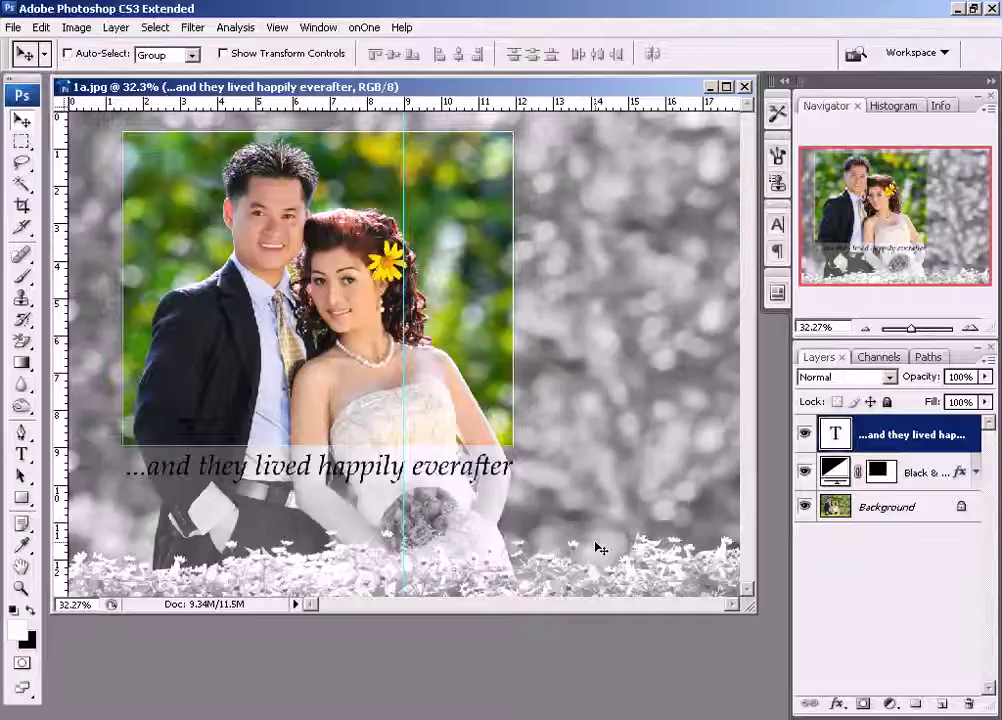
Start a text layer at the lower right and type the groom's name and an ampersand, fixing Vietnamese input.
{"action": "left_click", "coordinate": [20, 454]}
{"action": "left_click", "coordinate": [660, 528]}
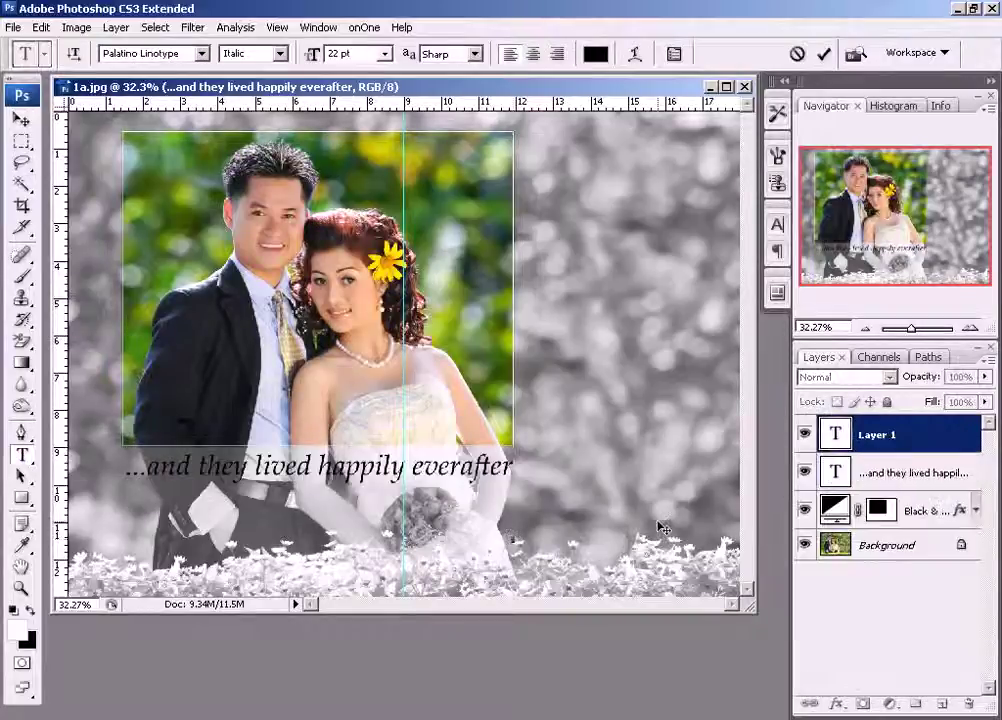
{"action": "type", "text": "M"}
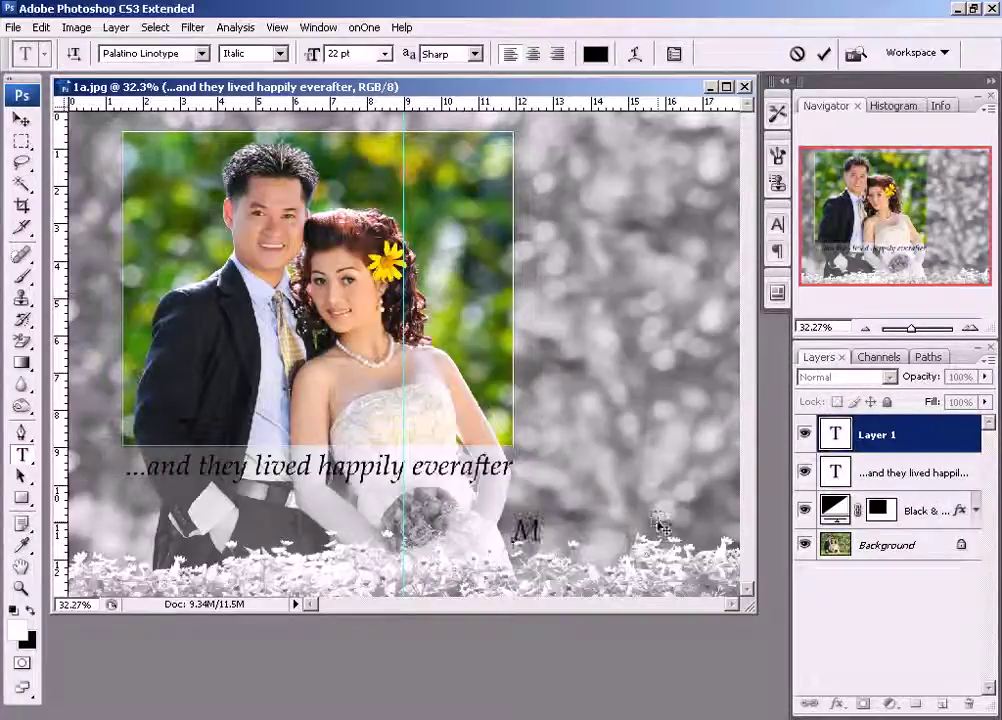
{"action": "type", "text": "INH"}
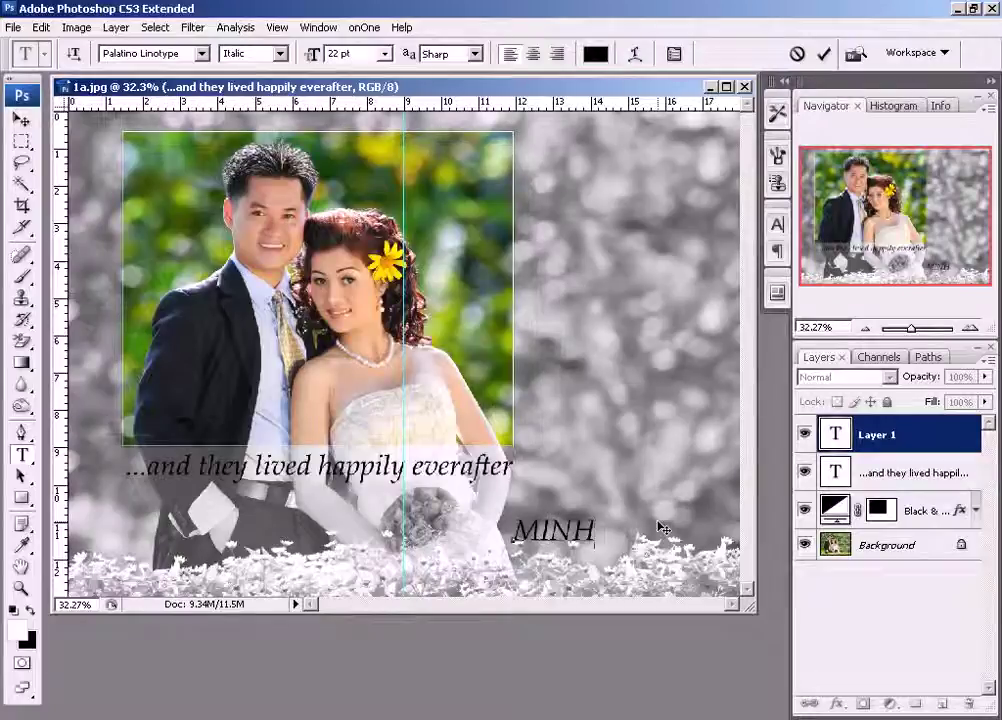
{"action": "type", "text": " QUA6N"}
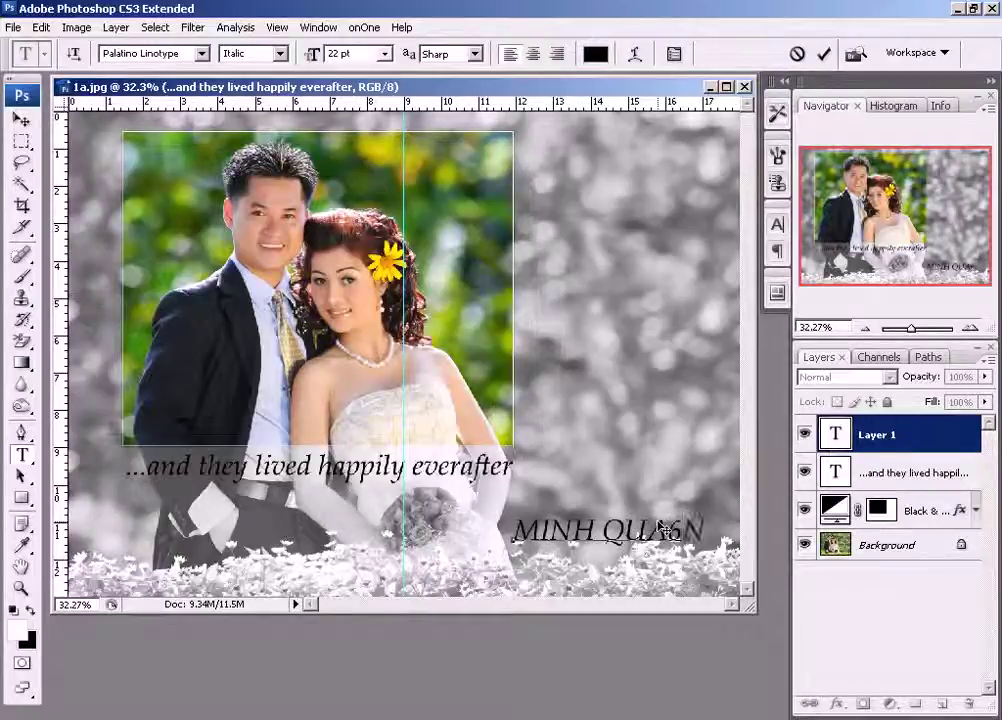
{"action": "key", "text": "BackSpace"}
{"action": "key", "text": "BackSpace"}
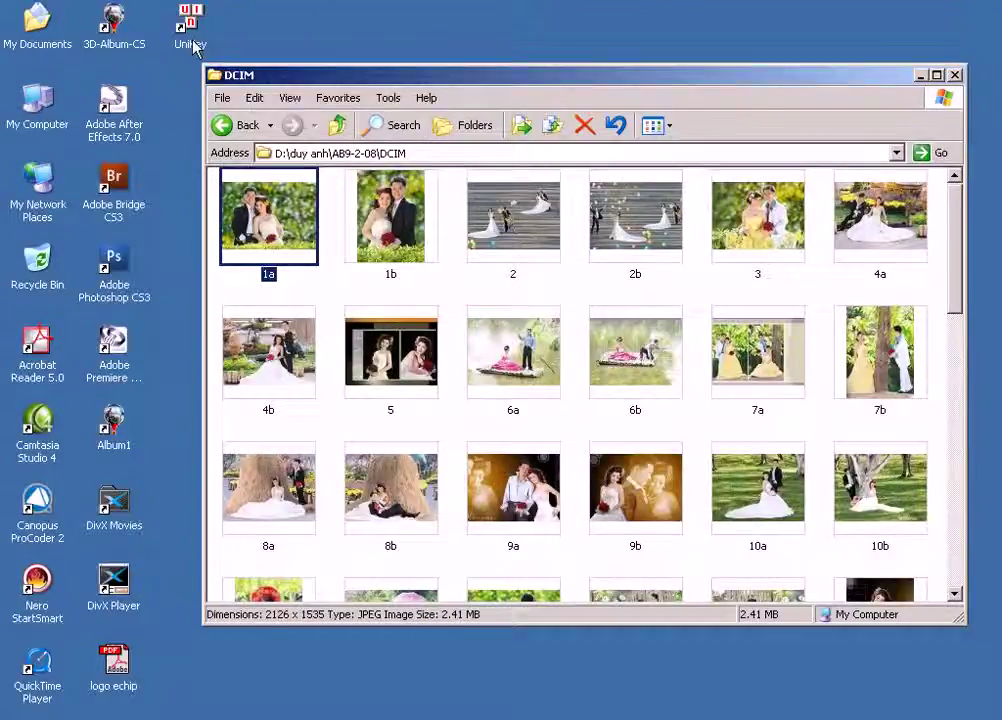
{"action": "left_click", "coordinate": [192, 38]}
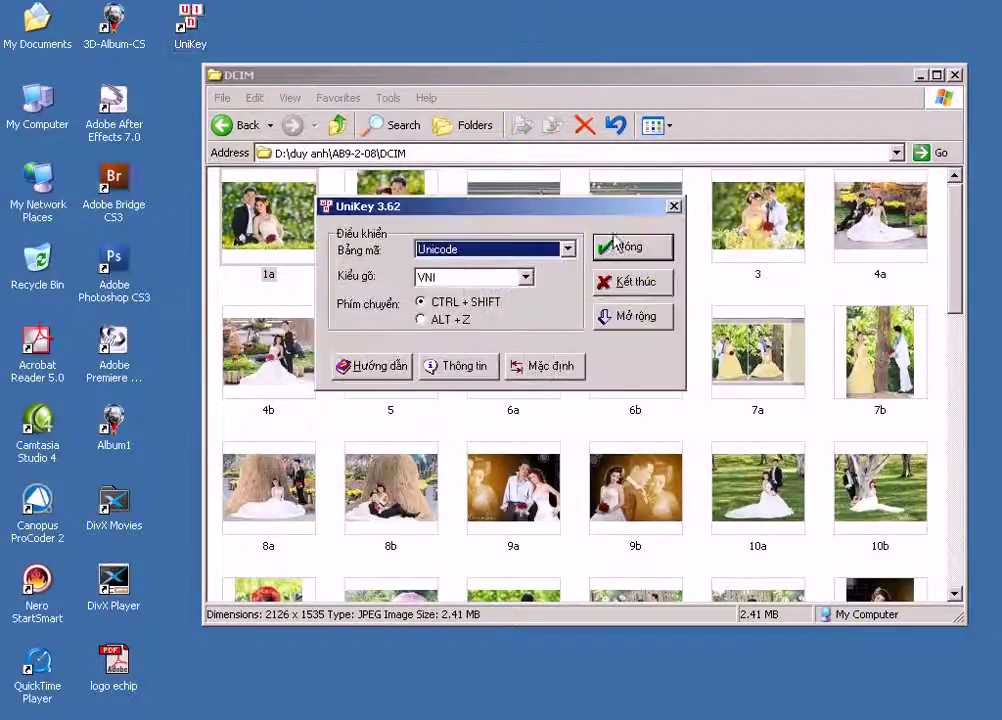
{"action": "left_click", "coordinate": [630, 247]}
{"action": "left_click", "coordinate": [351, 707]}
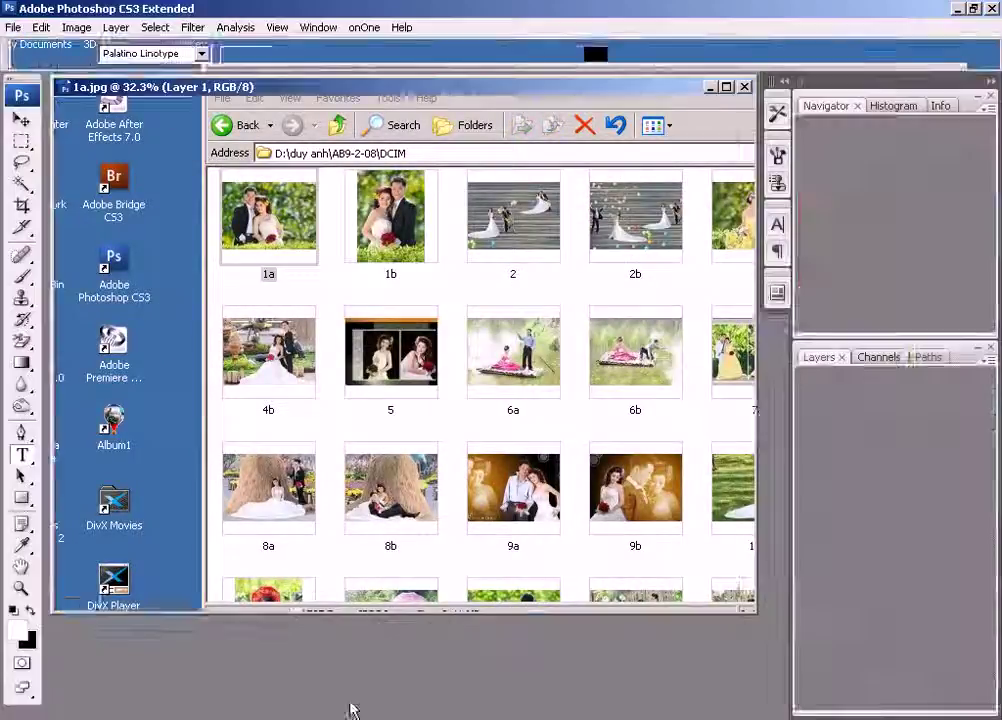
{"action": "type", "text": "ÂN"}
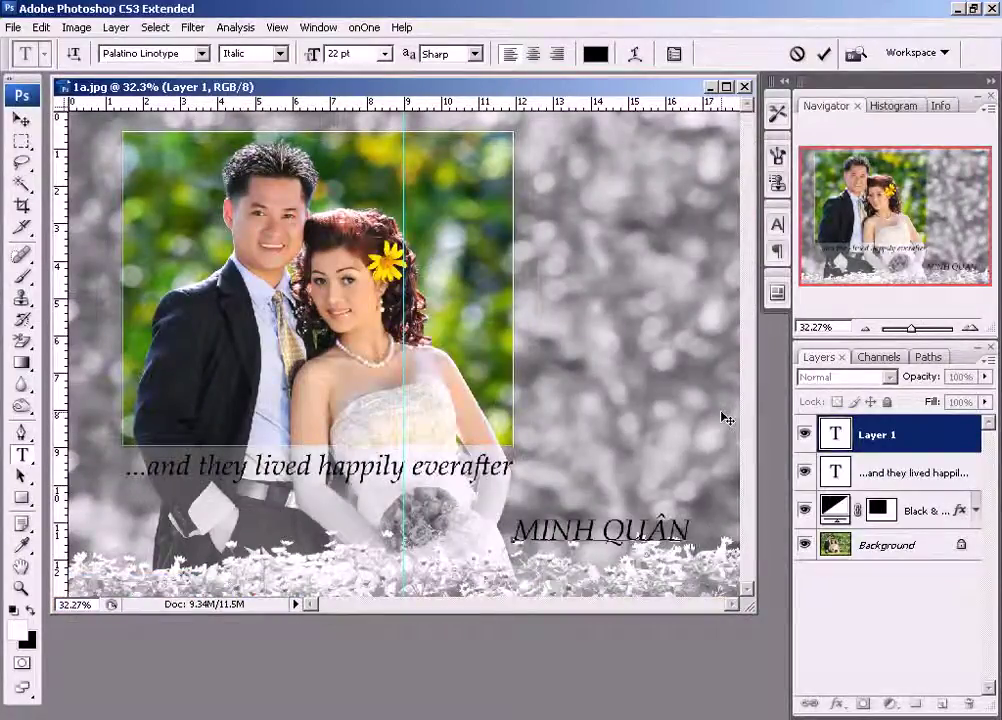
{"action": "type", "text": " &"}
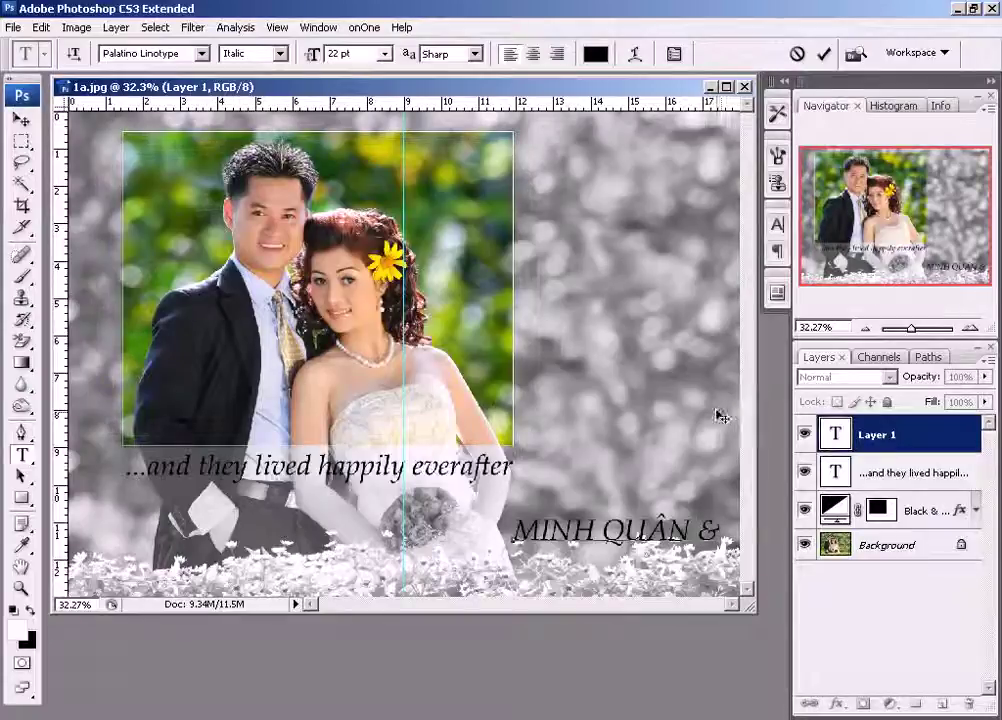
Move the names text left toward the guide, add the bride's name, and select all the title text.
{"action": "left_click", "coordinate": [21, 120]}
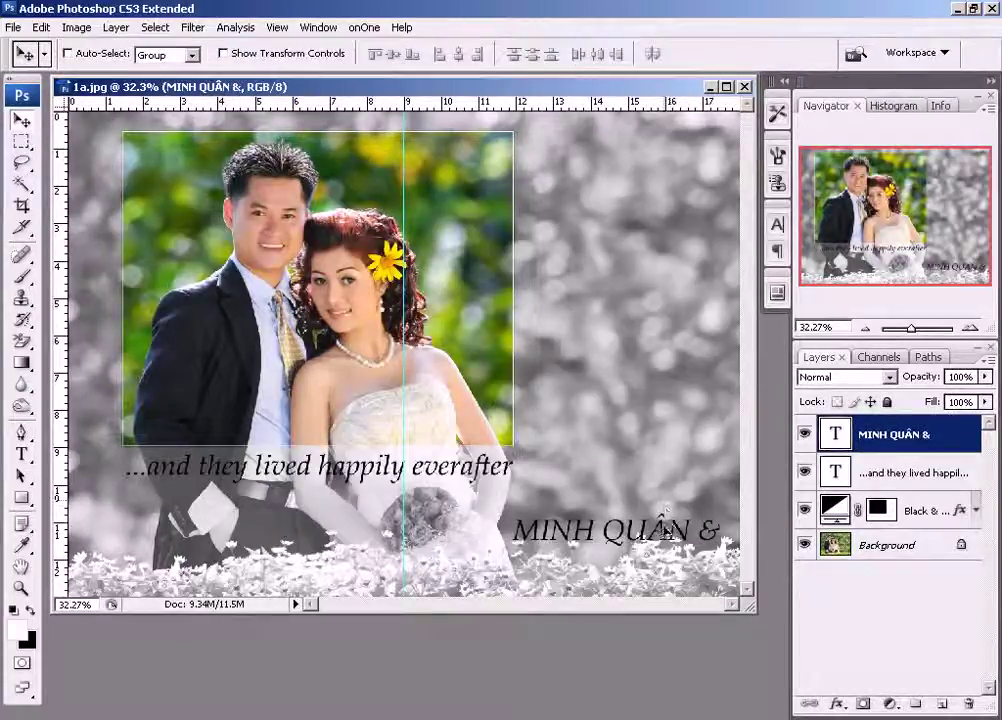
{"action": "left_click_drag", "start_coordinate": [548, 410], "coordinate": [420, 417]}
{"action": "left_click", "coordinate": [21, 453]}
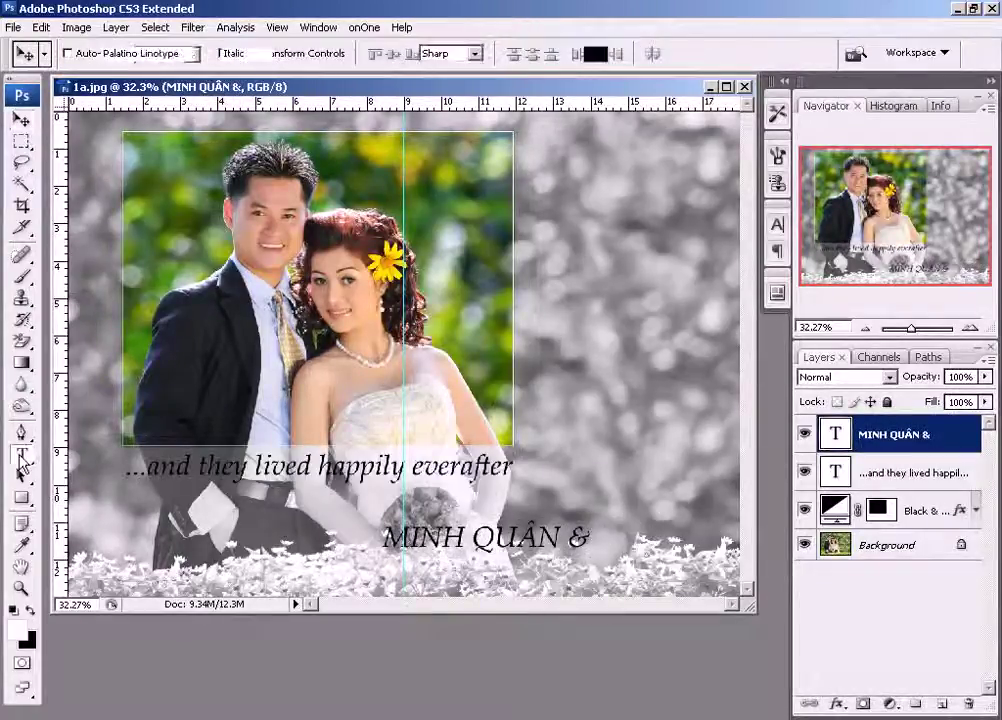
{"action": "left_click", "coordinate": [680, 530]}
{"action": "type", "text": "H"}
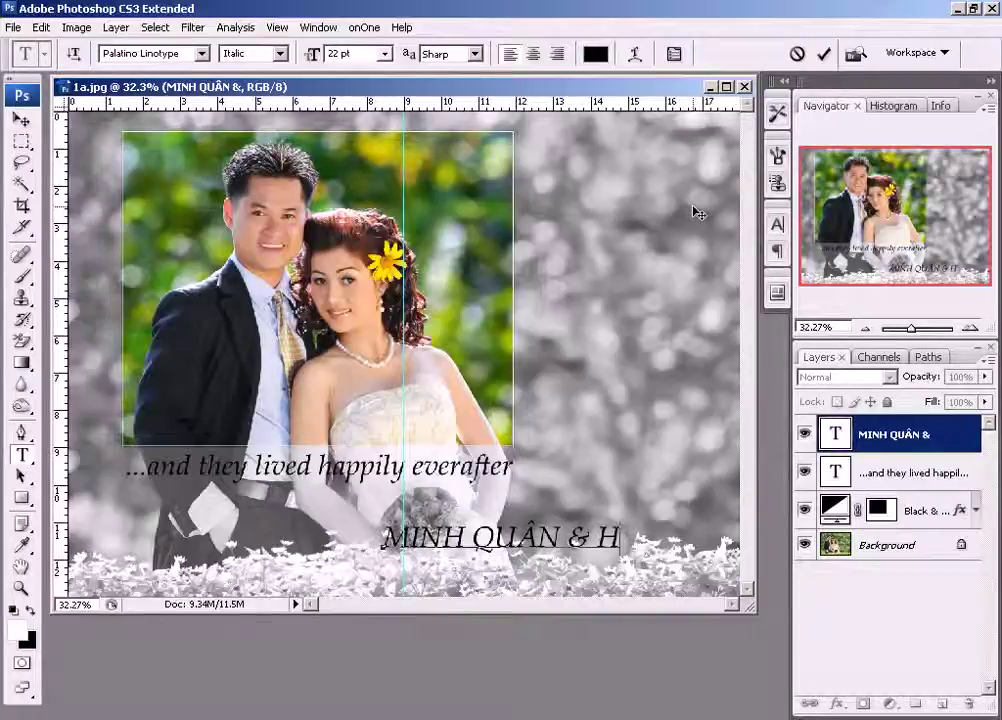
{"action": "type", "text": "OONGF TH"}
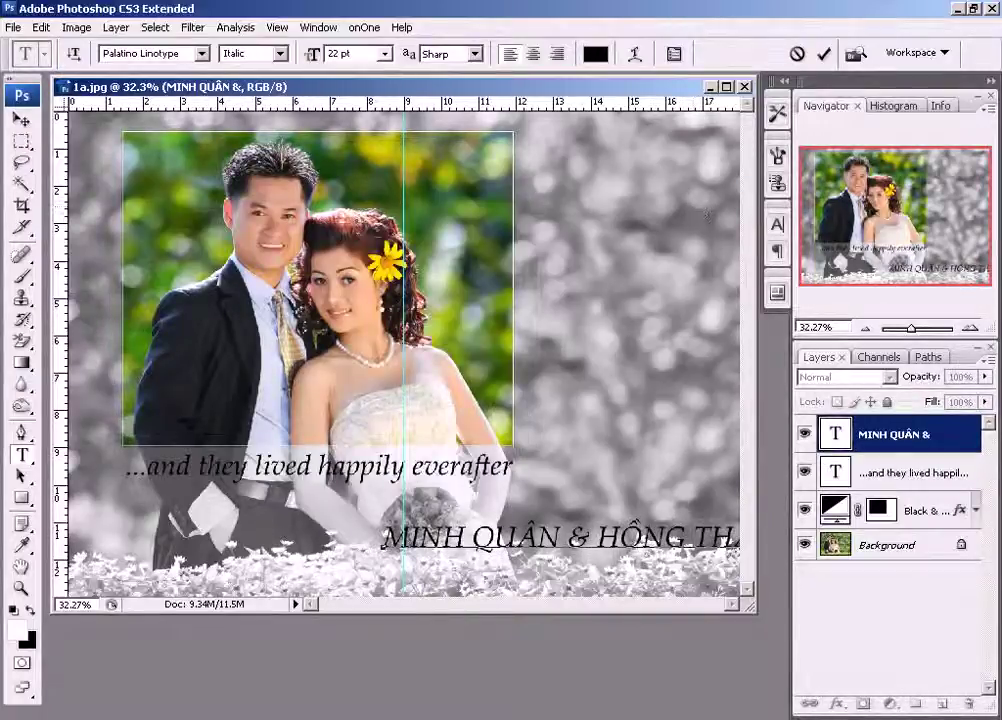
{"action": "key", "text": "ctrl+a"}
Try Poplar Std, then Verdana Bold, on the names title.
{"action": "left_click", "coordinate": [202, 53]}
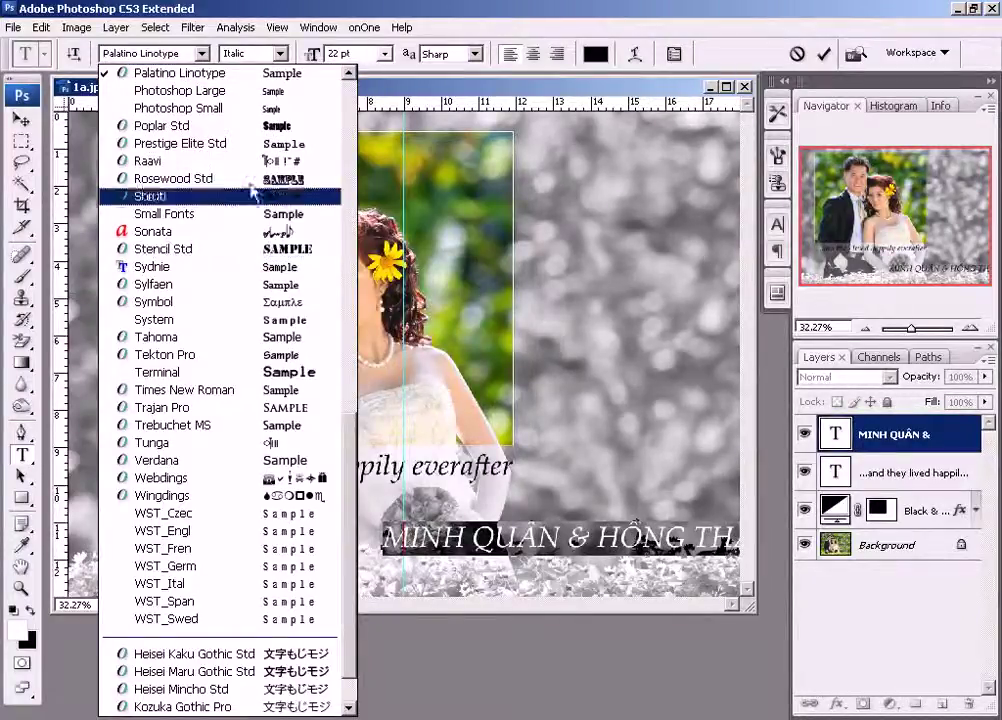
{"action": "left_click", "coordinate": [256, 128]}
{"action": "left_click", "coordinate": [143, 50]}
{"action": "key", "text": "Down"}
{"action": "key", "text": "Down"}
{"action": "key", "text": "Down"}
{"action": "key", "text": "Down"}
{"action": "key", "text": "Down"}
{"action": "key", "text": "Down"}
{"action": "key", "text": "Down"}
{"action": "key", "text": "Down"}
{"action": "key", "text": "Down"}
{"action": "key", "text": "Down"}
{"action": "key", "text": "Down"}
{"action": "key", "text": "Down"}
{"action": "key", "text": "Down"}
{"action": "key", "text": "Down"}
{"action": "key", "text": "Down"}
{"action": "key", "text": "Down"}
{"action": "key", "text": "Down"}
{"action": "key", "text": "Down"}
{"action": "key", "text": "Down"}
{"action": "key", "text": "Down"}
{"action": "key", "text": "Down"}
{"action": "key", "text": "Down"}
{"action": "key", "text": "Up"}
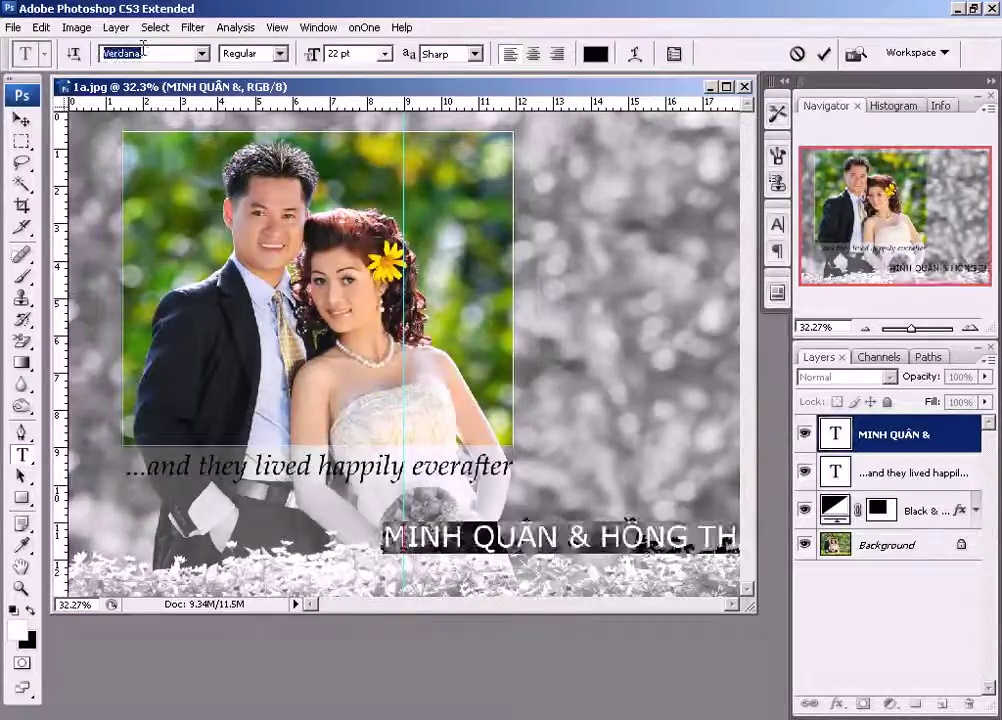
{"action": "left_click", "coordinate": [250, 53]}
{"action": "left_click", "coordinate": [265, 108]}
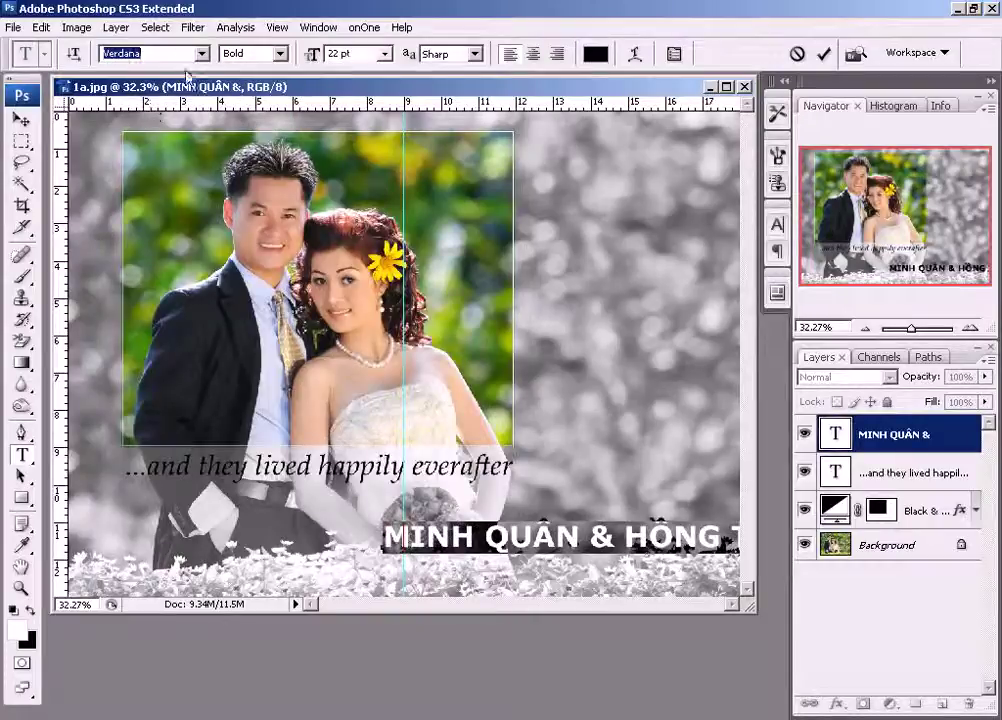
Try Arial, then set the title in Impact and place the cursor at the letter Â.
{"action": "left_click", "coordinate": [152, 55]}
{"action": "scroll", "coordinate": [237, 160], "scroll_direction": "up", "scroll_amount": 6}
{"action": "scroll", "coordinate": [237, 160], "scroll_direction": "up", "scroll_amount": 10}
{"action": "scroll", "coordinate": [239, 150], "scroll_direction": "up", "scroll_amount": 1}
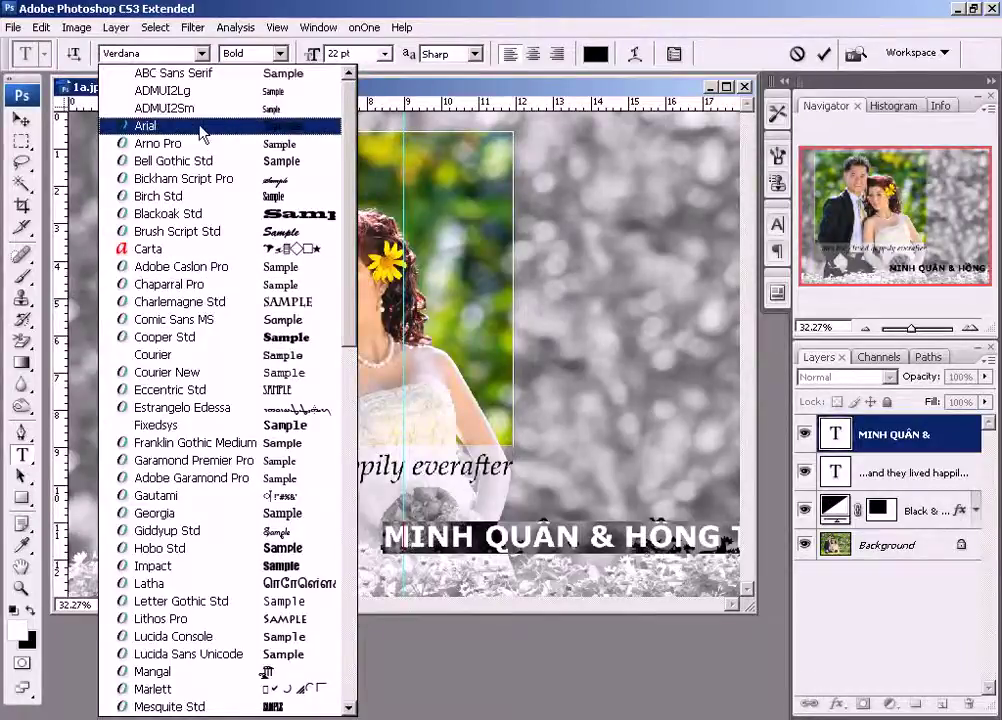
{"action": "left_click", "coordinate": [160, 125]}
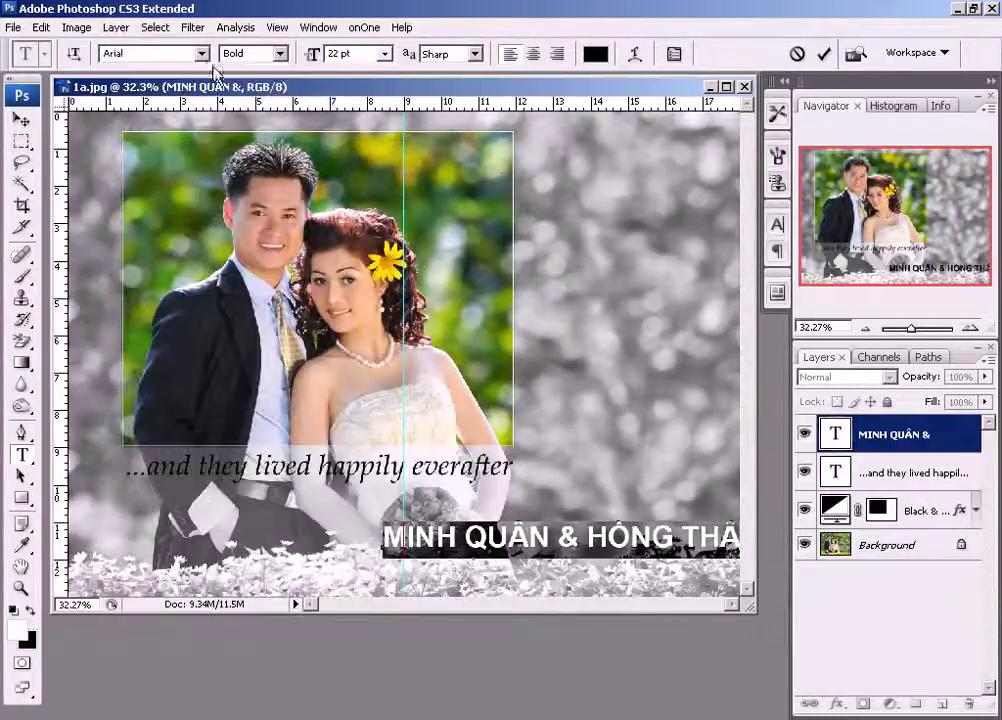
{"action": "left_click", "coordinate": [204, 56]}
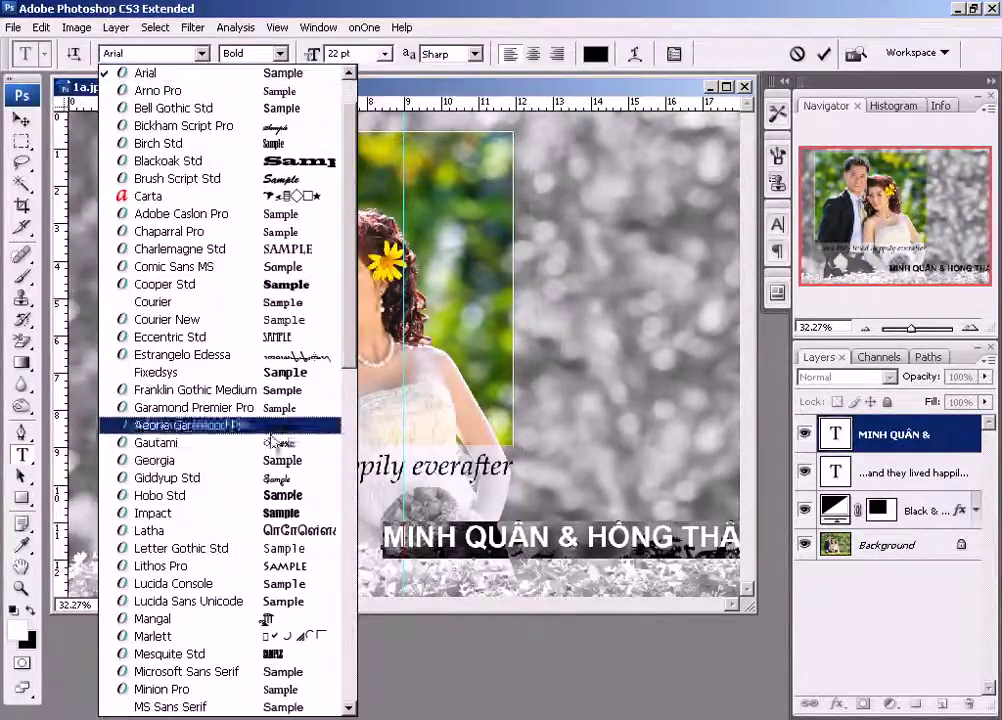
{"action": "left_click", "coordinate": [281, 512]}
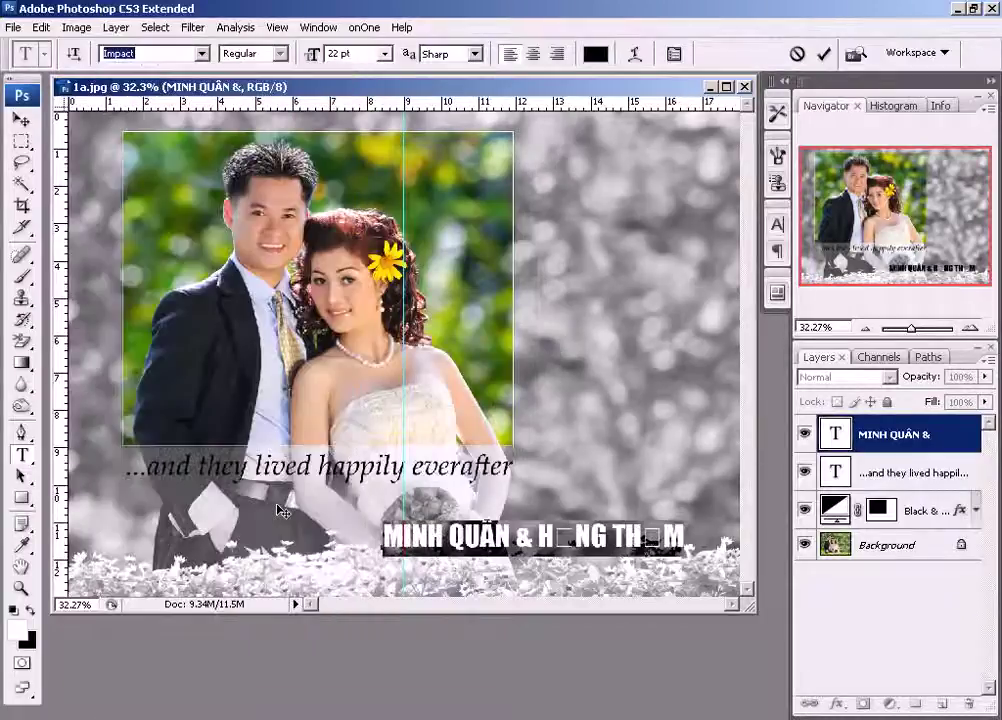
{"action": "left_click", "coordinate": [202, 53]}
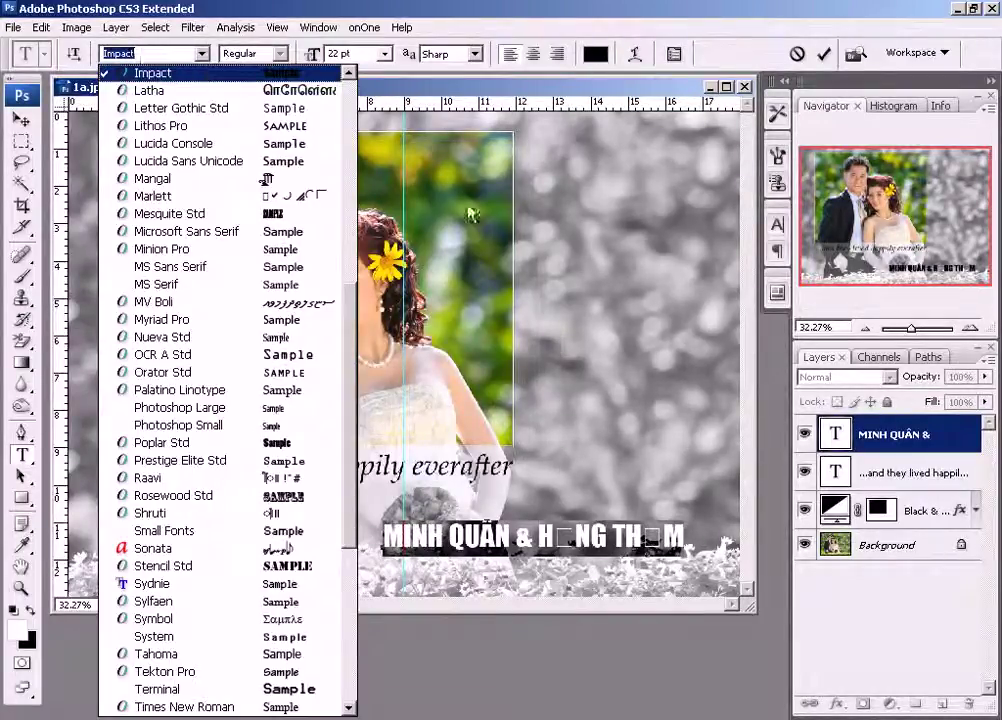
{"action": "left_click", "coordinate": [478, 544]}
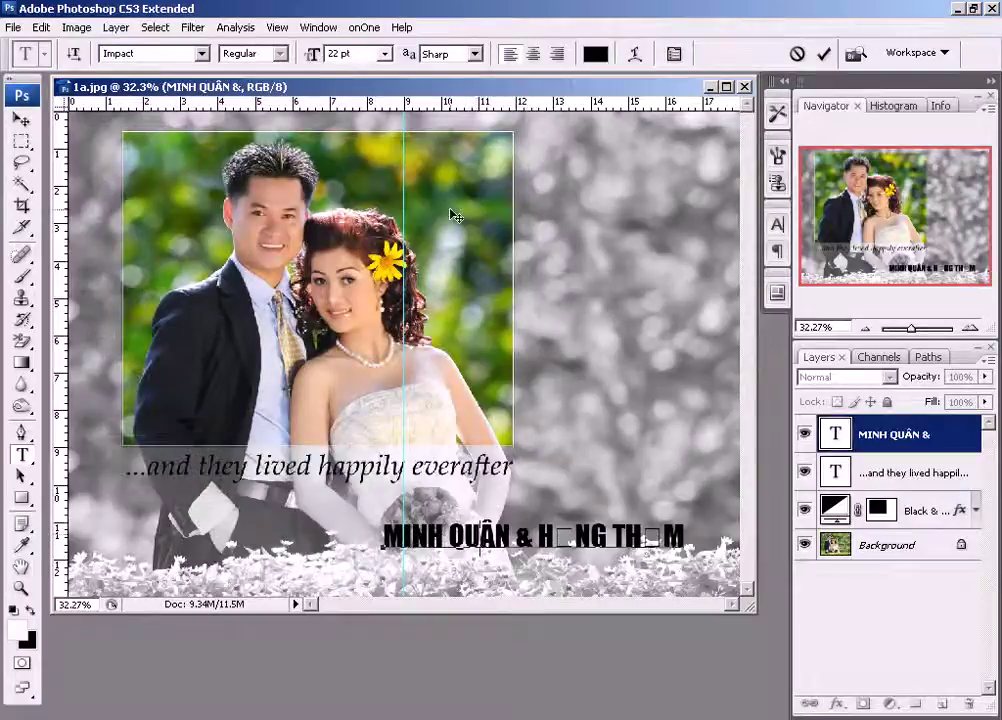
Replace the title's three undisplayable accented letters with plain A, O and A.
{"action": "key", "text": "Delete"}
{"action": "type", "text": "A"}
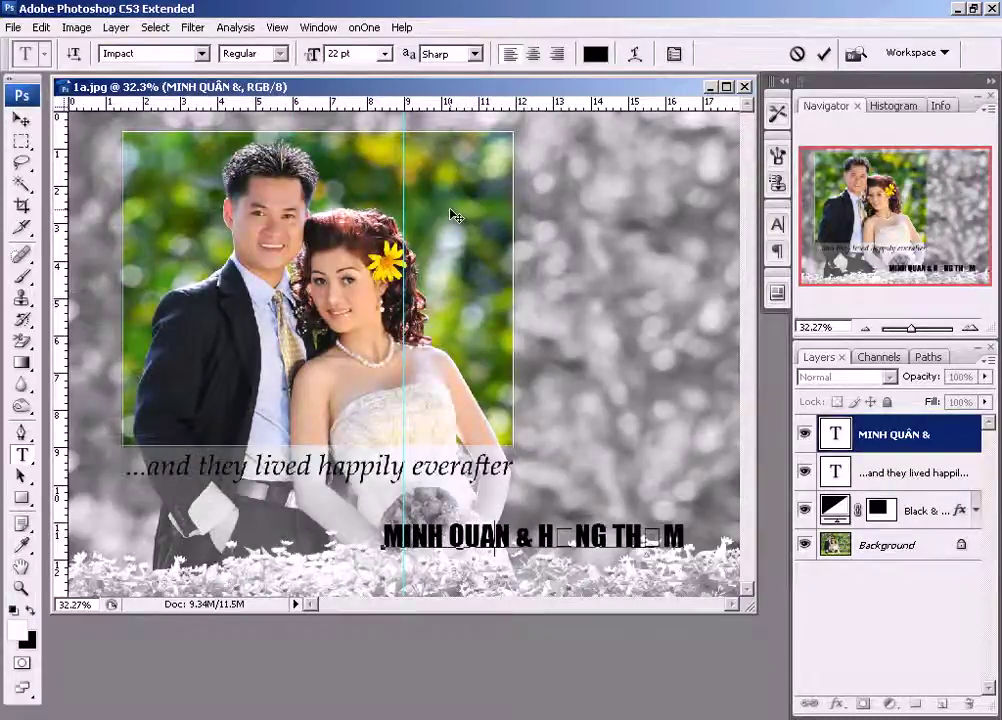
{"action": "key", "text": "Delete"}
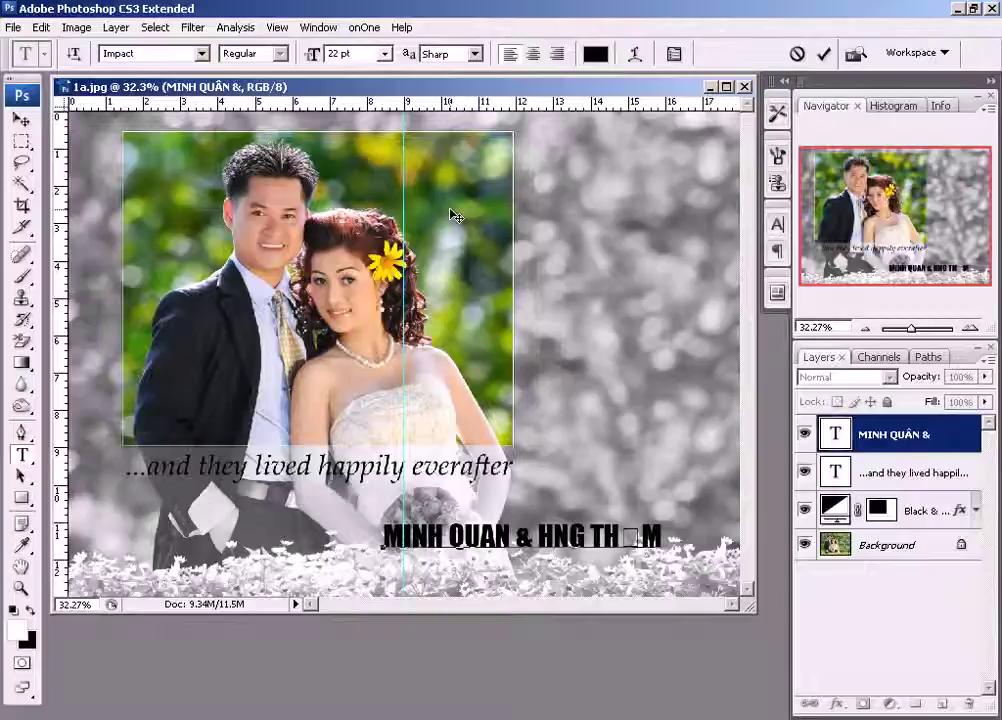
{"action": "type", "text": "O"}
{"action": "key", "text": "Delete"}
{"action": "type", "text": "A"}
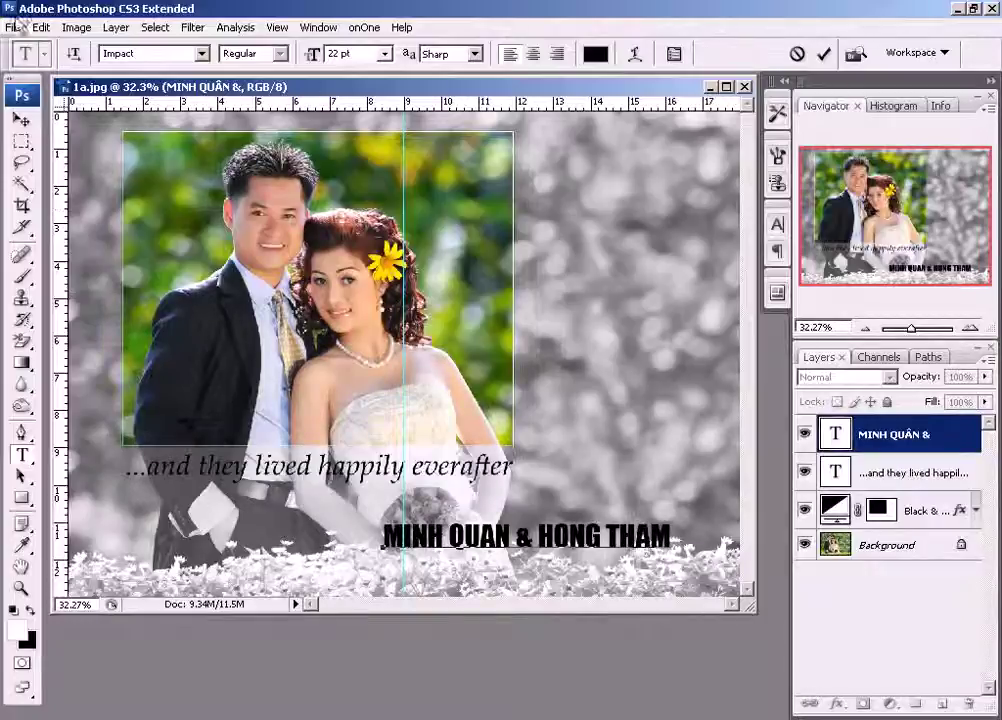
Shift the names title right and narrow it to about 92% width.
{"action": "left_click", "coordinate": [20, 119]}
{"action": "mouse_move", "coordinate": [542, 540]}
{"action": "left_mouse_down"}
{"action": "mouse_move", "coordinate": [605, 540]}
{"action": "mouse_move", "coordinate": [597, 534]}
{"action": "left_mouse_up"}
{"action": "key", "text": "ctrl+t"}
{"action": "mouse_move", "coordinate": [728, 519]}
{"action": "left_mouse_down"}
{"action": "mouse_move", "coordinate": [670, 522]}
{"action": "mouse_move", "coordinate": [665, 532]}
{"action": "mouse_move", "coordinate": [651, 523]}
{"action": "left_mouse_up"}
{"action": "key", "text": "Return"}
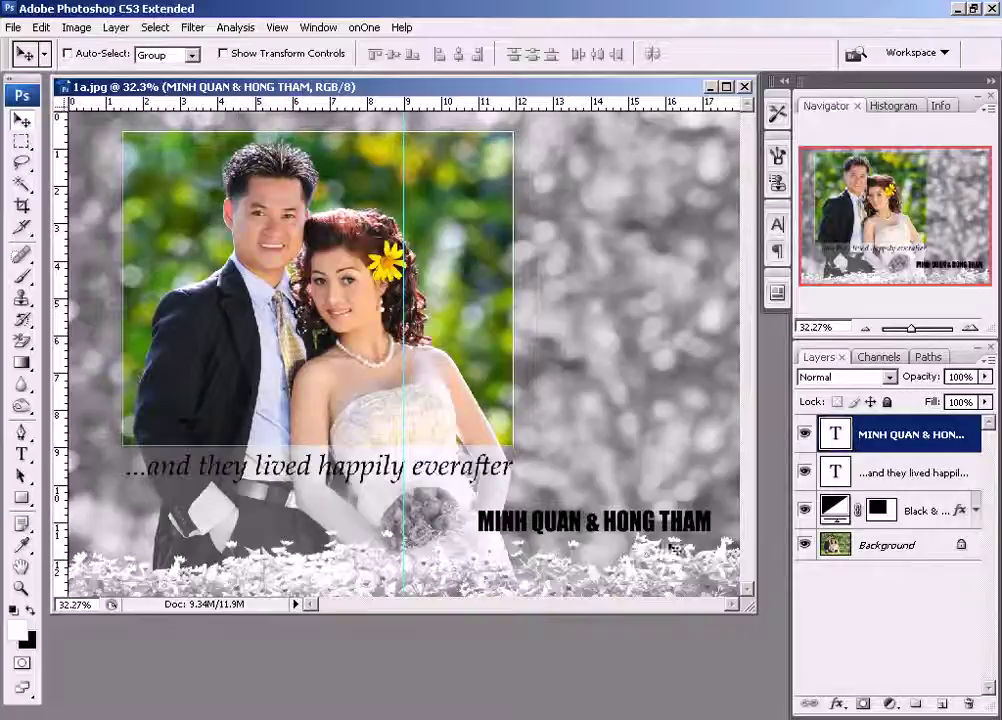
Nudge the names title slightly down and select all its text for editing.
{"action": "left_click_drag", "start_coordinate": [633, 530], "coordinate": [633, 533]}
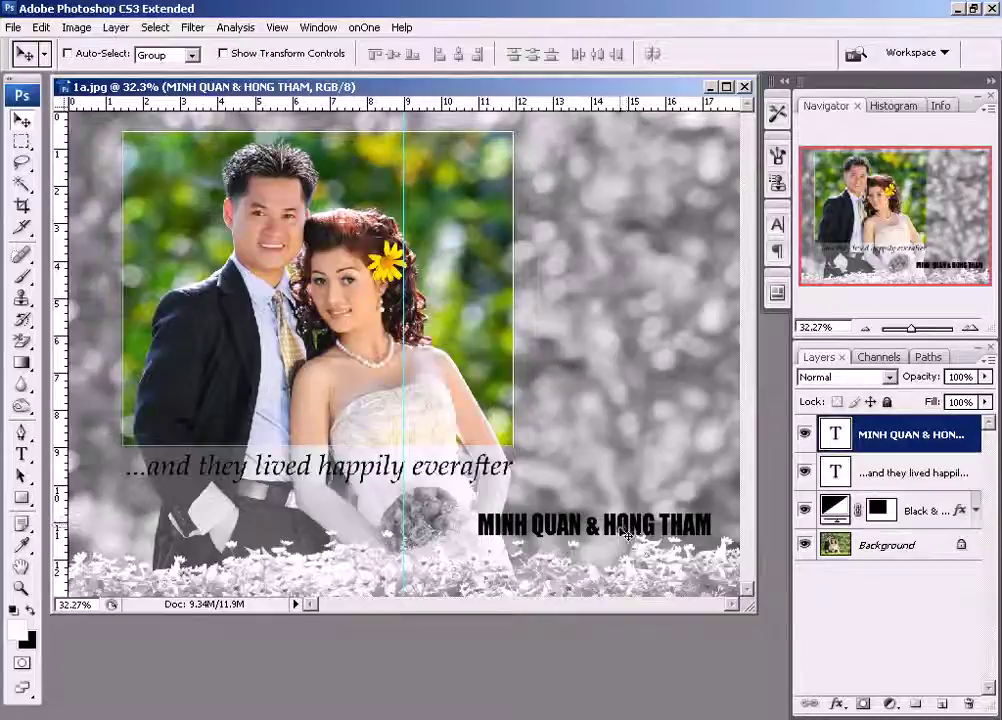
{"action": "double_click", "coordinate": [836, 434]}
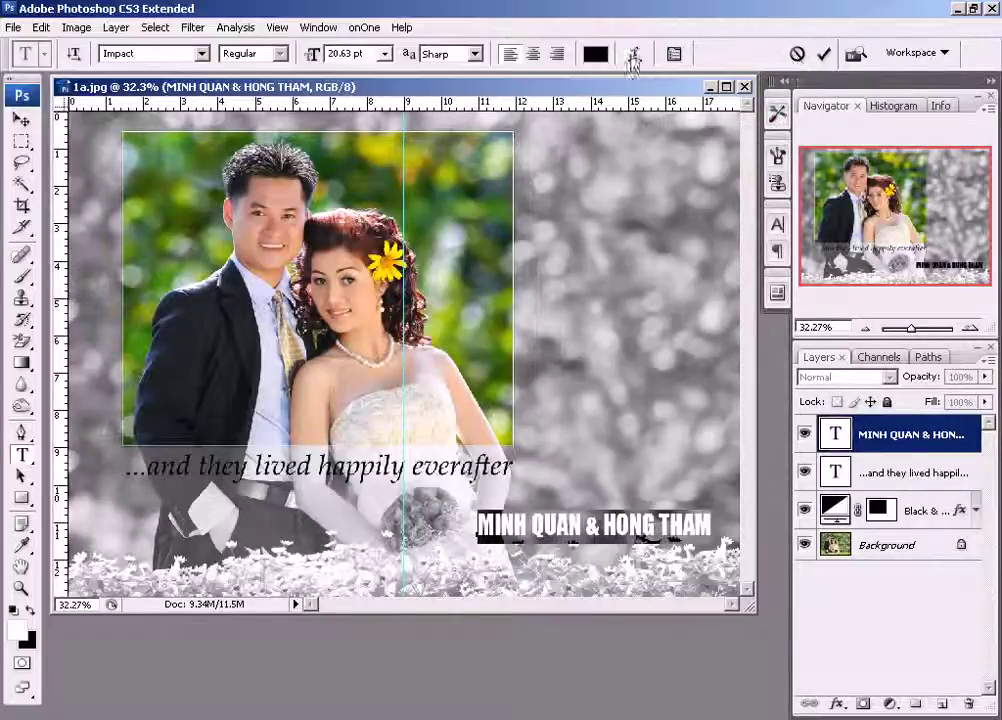
Set the selected names title text colour to bright green #72e220 and commit.
{"action": "left_click", "coordinate": [595, 53]}
{"action": "left_click", "coordinate": [296, 144]}
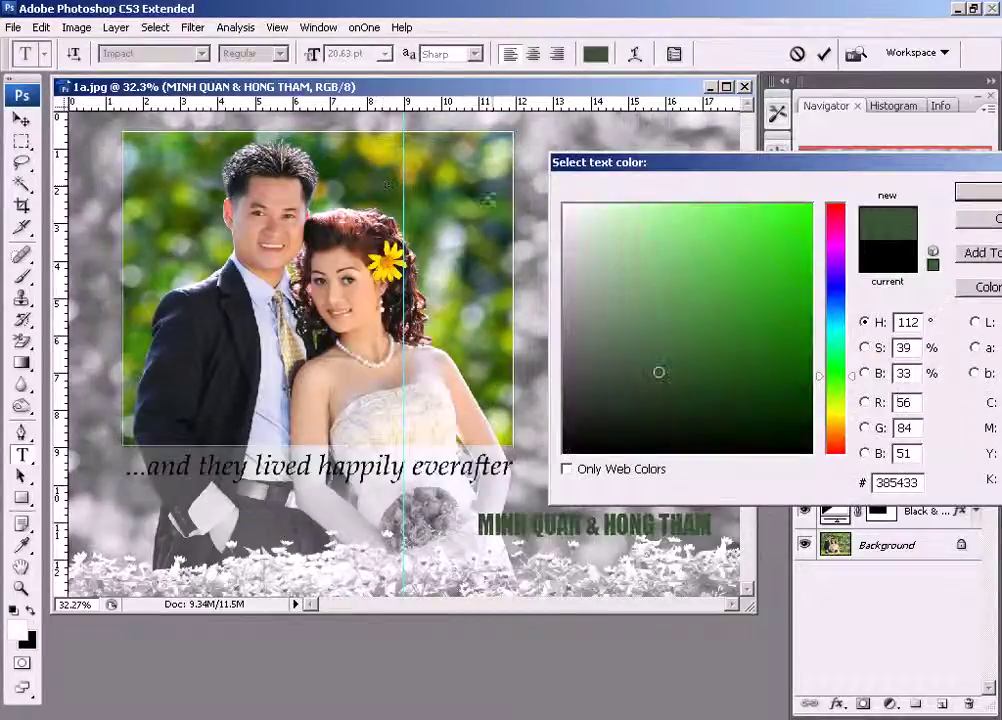
{"action": "left_click", "coordinate": [477, 213]}
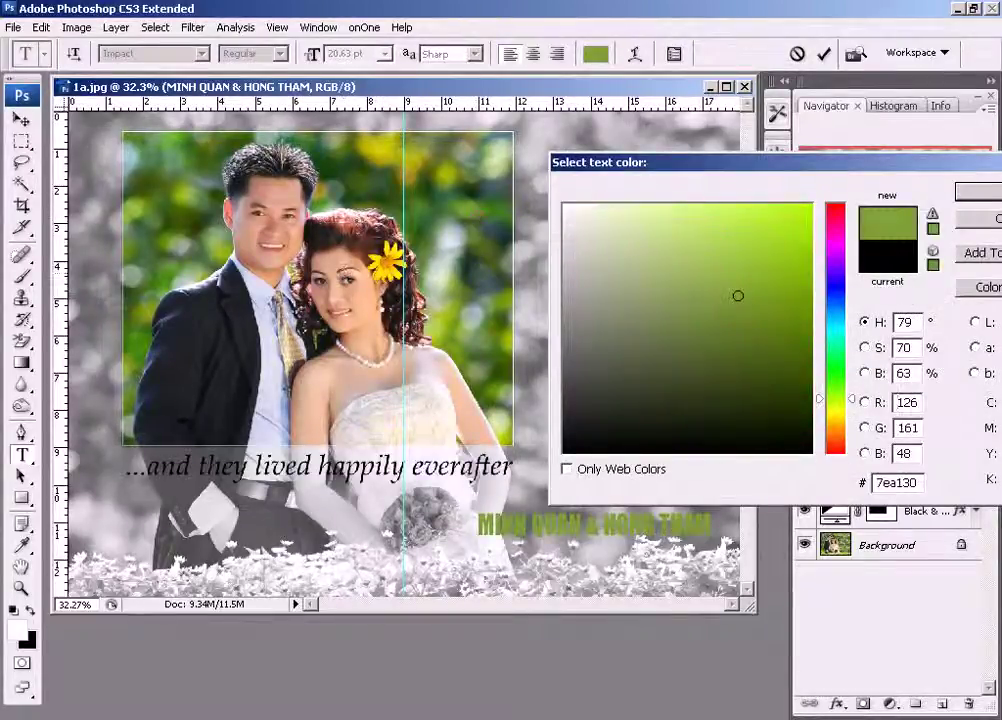
{"action": "left_click", "coordinate": [729, 270]}
{"action": "mouse_move", "coordinate": [837, 374]}
{"action": "left_mouse_down"}
{"action": "mouse_move", "coordinate": [840, 396]}
{"action": "mouse_move", "coordinate": [840, 387]}
{"action": "left_mouse_up"}
{"action": "left_click", "coordinate": [776, 237]}
{"action": "left_click", "coordinate": [777, 232]}
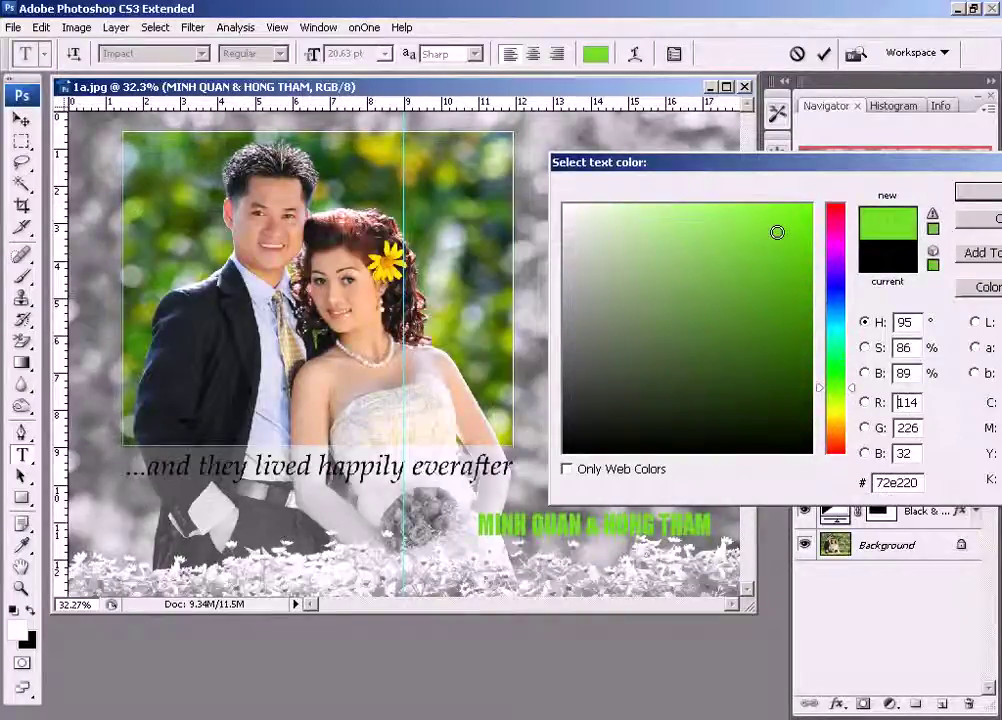
{"action": "key", "text": "Return"}
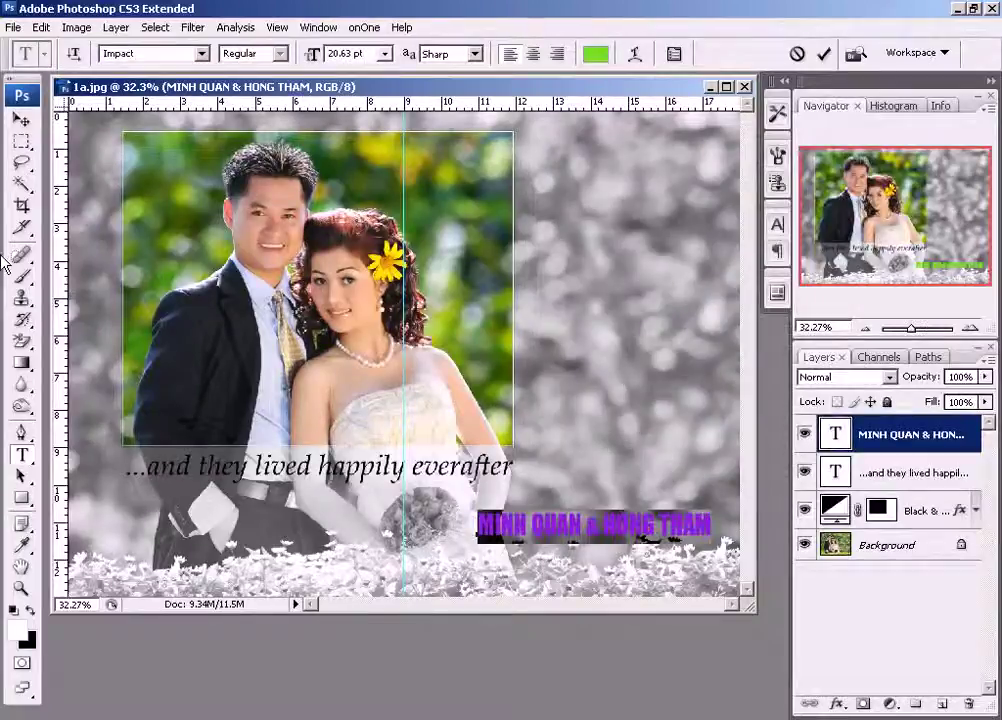
{"action": "left_click", "coordinate": [20, 118]}
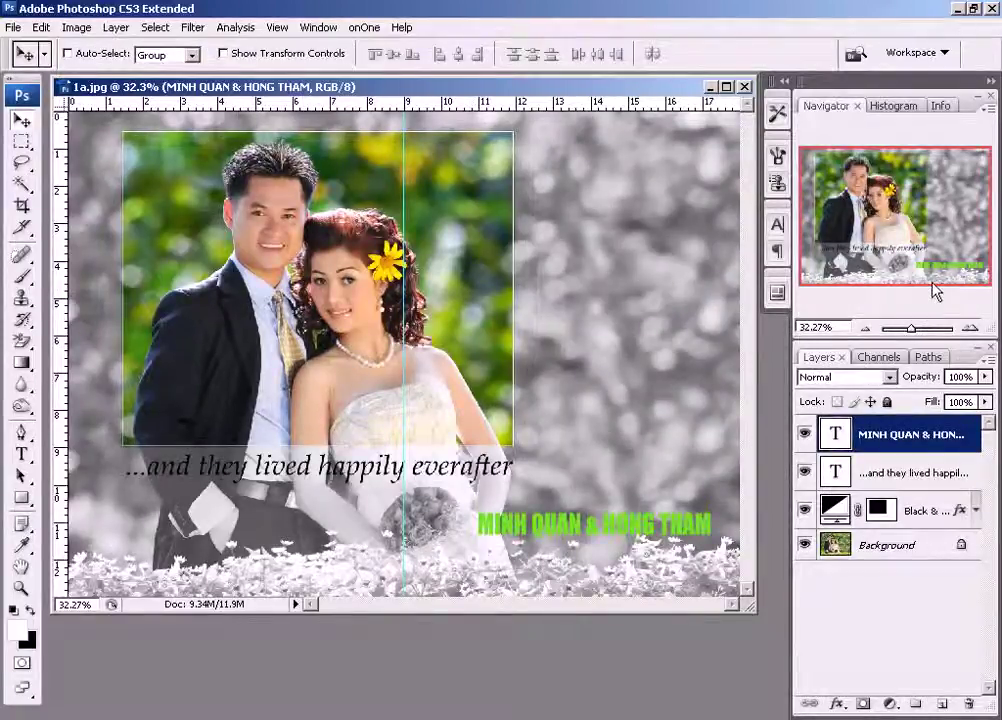
Add a black stroke layer effect to the names title.
{"action": "right_click", "coordinate": [920, 453]}
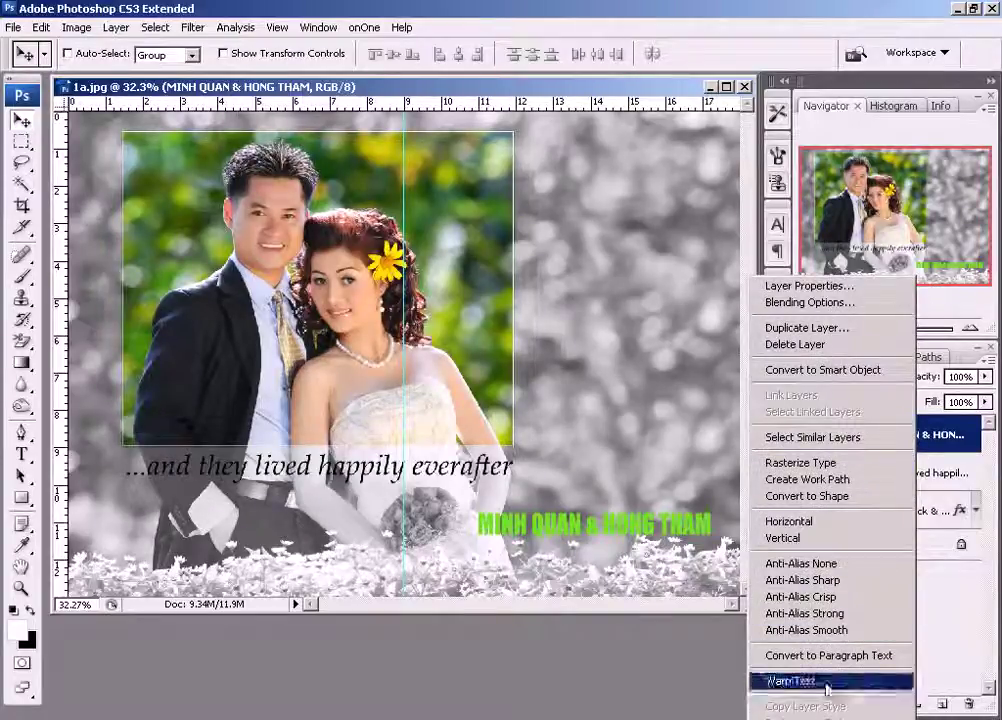
{"action": "left_click", "coordinate": [958, 346]}
{"action": "left_click", "coordinate": [836, 704]}
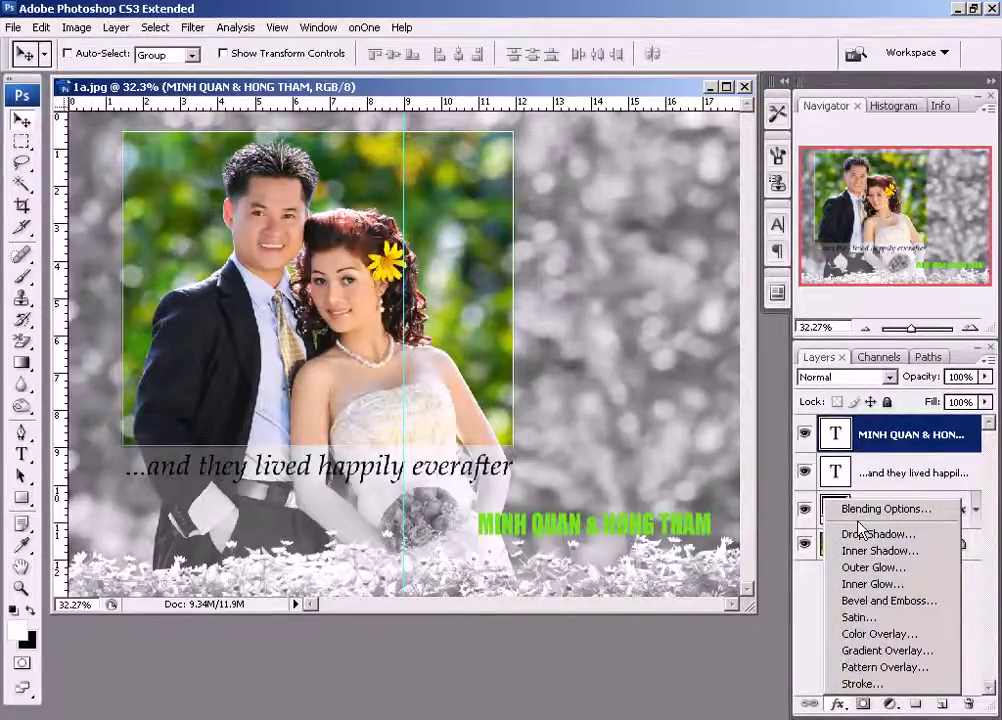
{"action": "left_click", "coordinate": [856, 684]}
{"action": "left_click_drag", "start_coordinate": [625, 190], "coordinate": [927, 114]}
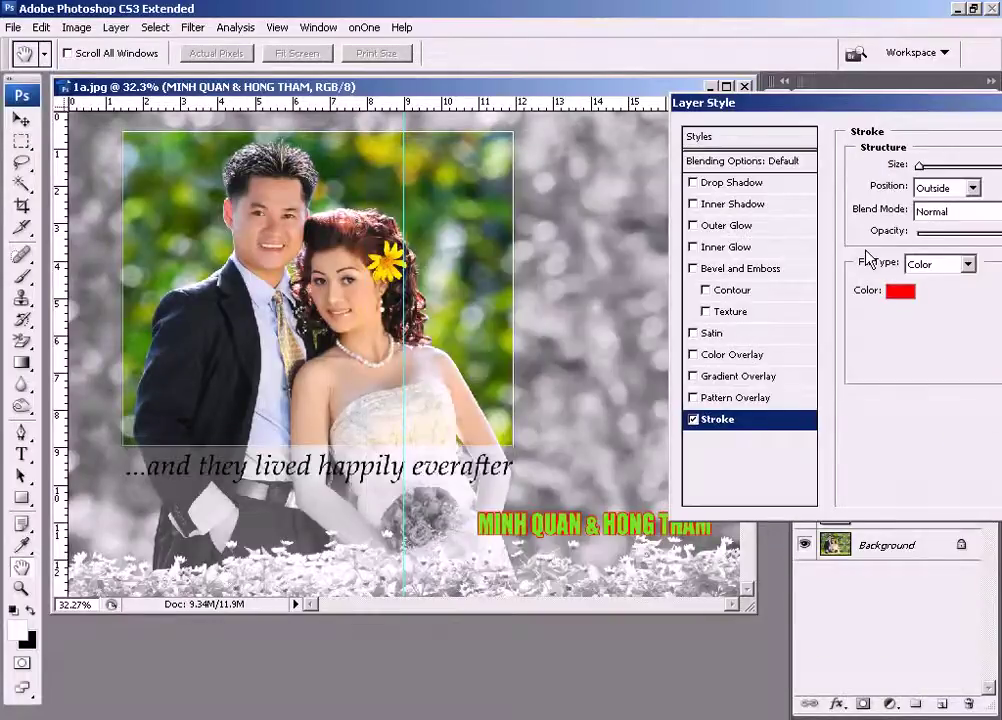
{"action": "left_click", "coordinate": [900, 291]}
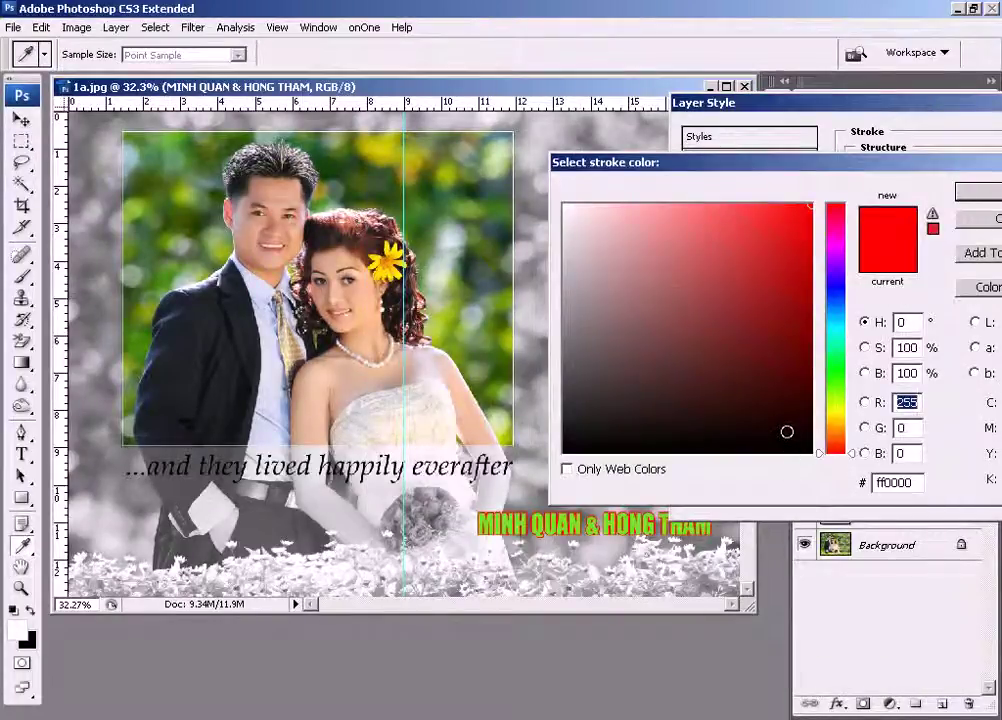
{"action": "mouse_move", "coordinate": [811, 448]}
{"action": "left_mouse_down"}
{"action": "mouse_move", "coordinate": [822, 478]}
{"action": "mouse_move", "coordinate": [868, 505]}
{"action": "left_mouse_up"}
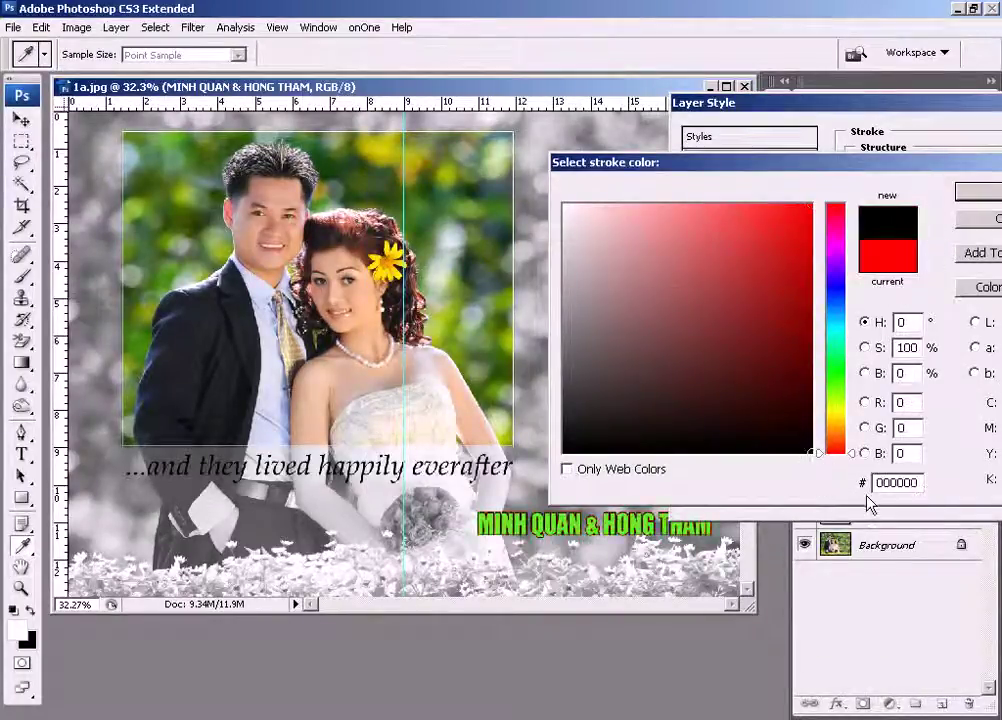
{"action": "left_click", "coordinate": [965, 191]}
Add a drop shadow (distance 15, size 13) and bevel and emboss, then apply.
{"action": "left_click", "coordinate": [692, 182]}
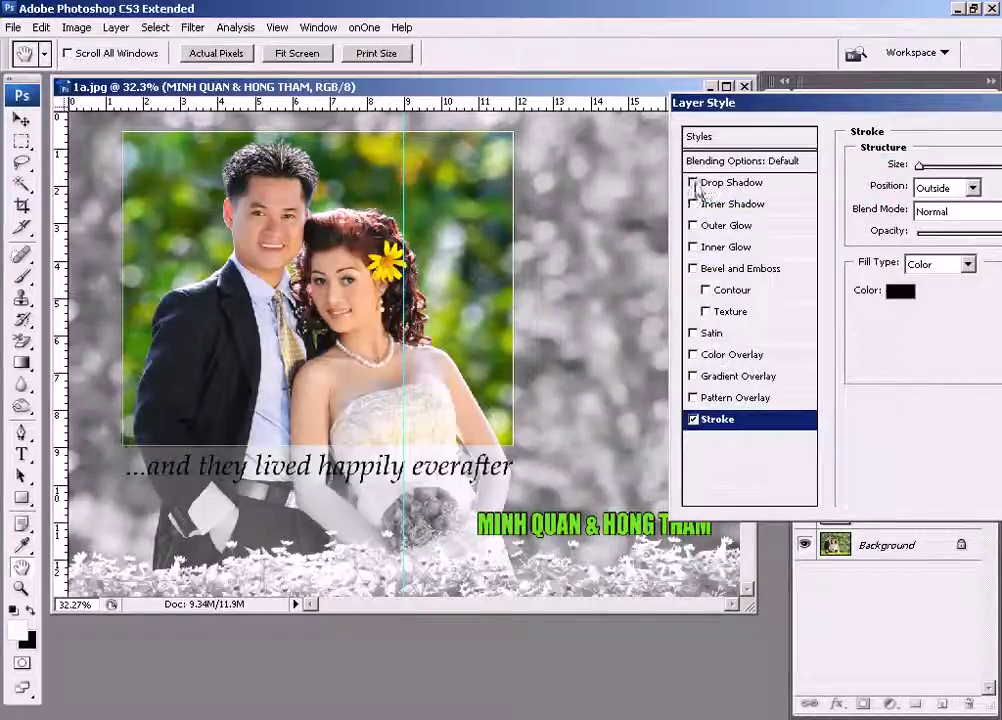
{"action": "left_click_drag", "start_coordinate": [800, 103], "coordinate": [745, 55]}
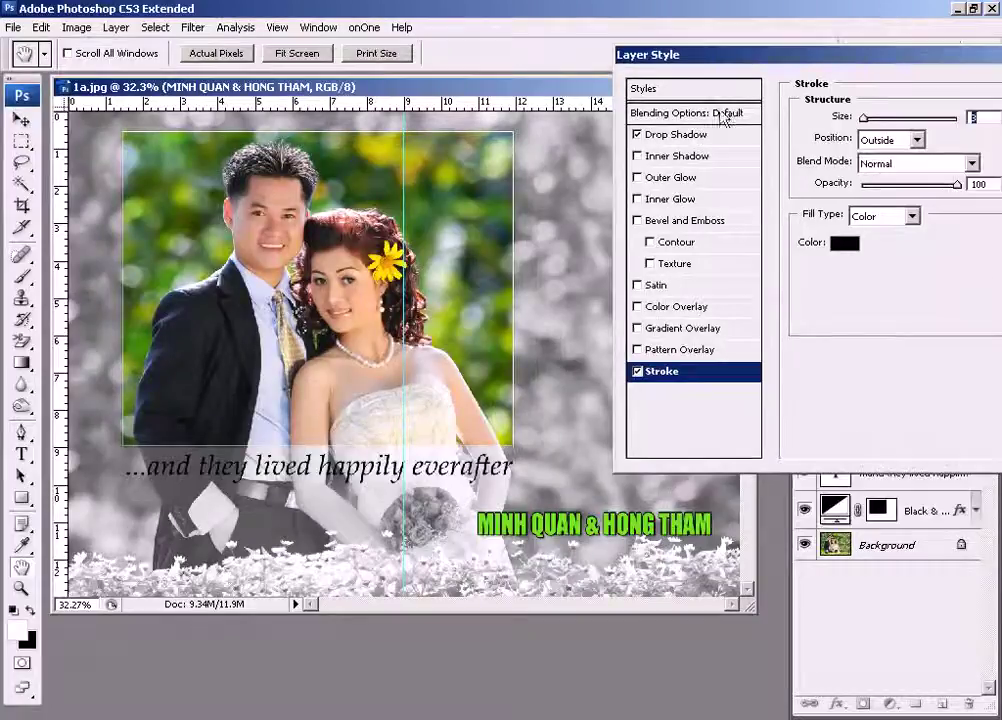
{"action": "left_click", "coordinate": [695, 134]}
{"action": "mouse_move", "coordinate": [866, 201]}
{"action": "left_mouse_down"}
{"action": "mouse_move", "coordinate": [877, 201]}
{"action": "mouse_move", "coordinate": [875, 242]}
{"action": "left_mouse_up"}
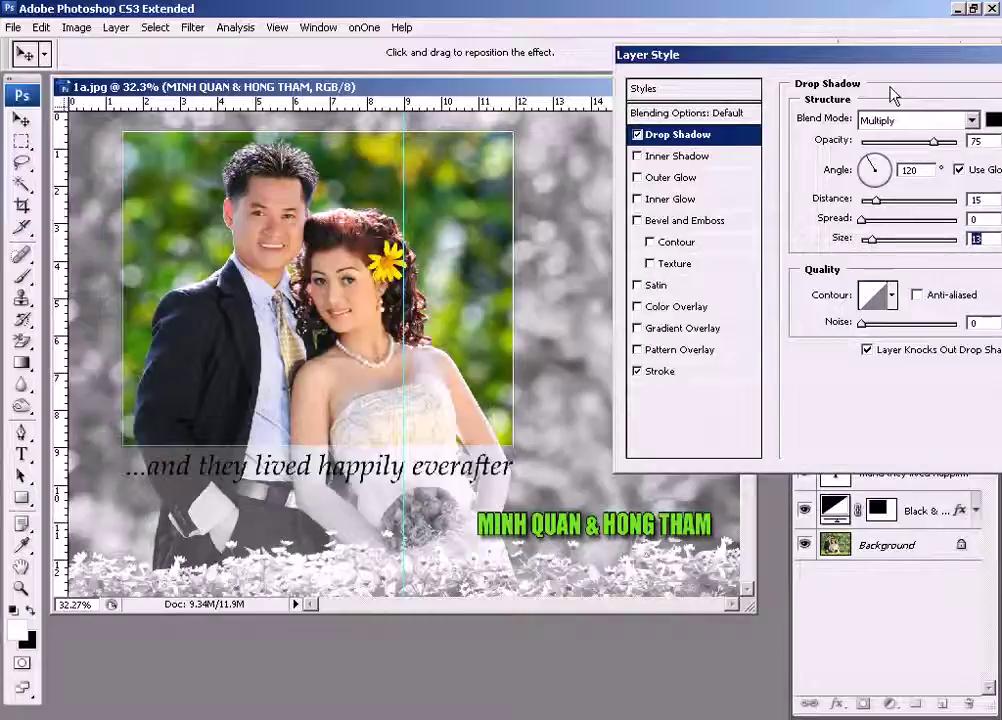
{"action": "left_click", "coordinate": [637, 220]}
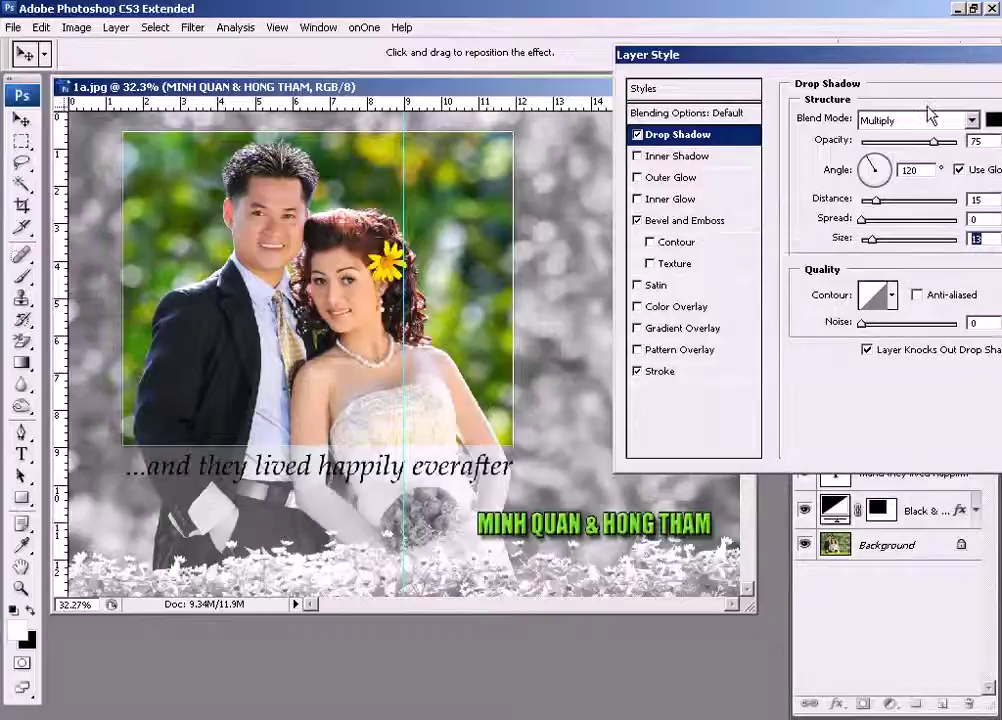
{"action": "left_click_drag", "start_coordinate": [742, 55], "coordinate": [588, 58]}
{"action": "key", "text": "Return"}
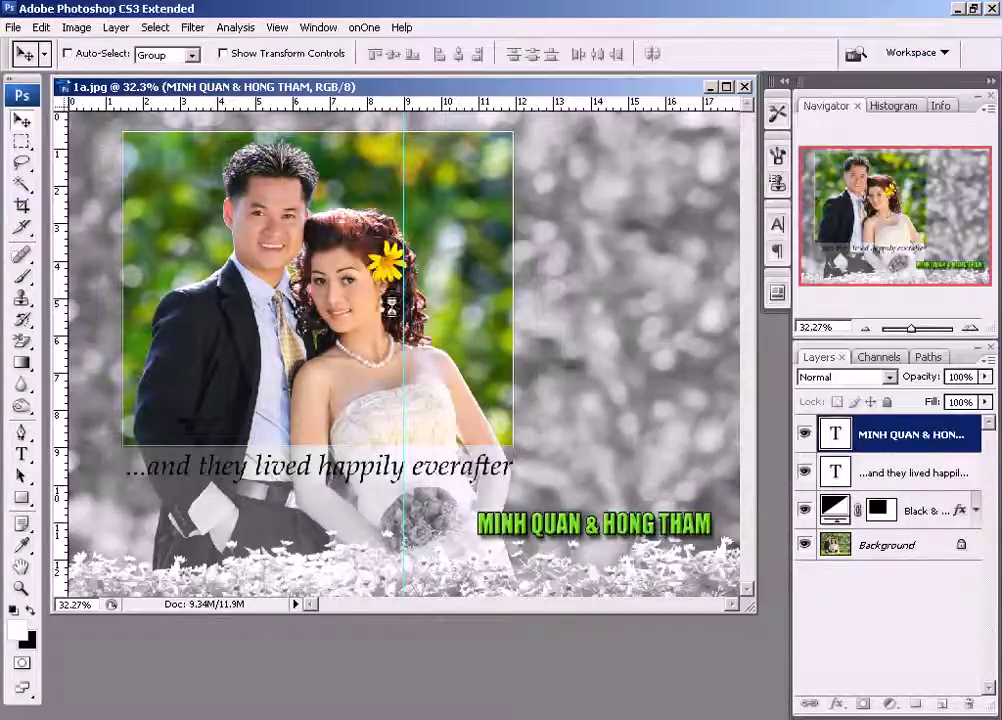
Duplicate the caption layer near the bottom and open the copy for text editing.
{"action": "right_click", "coordinate": [452, 472]}
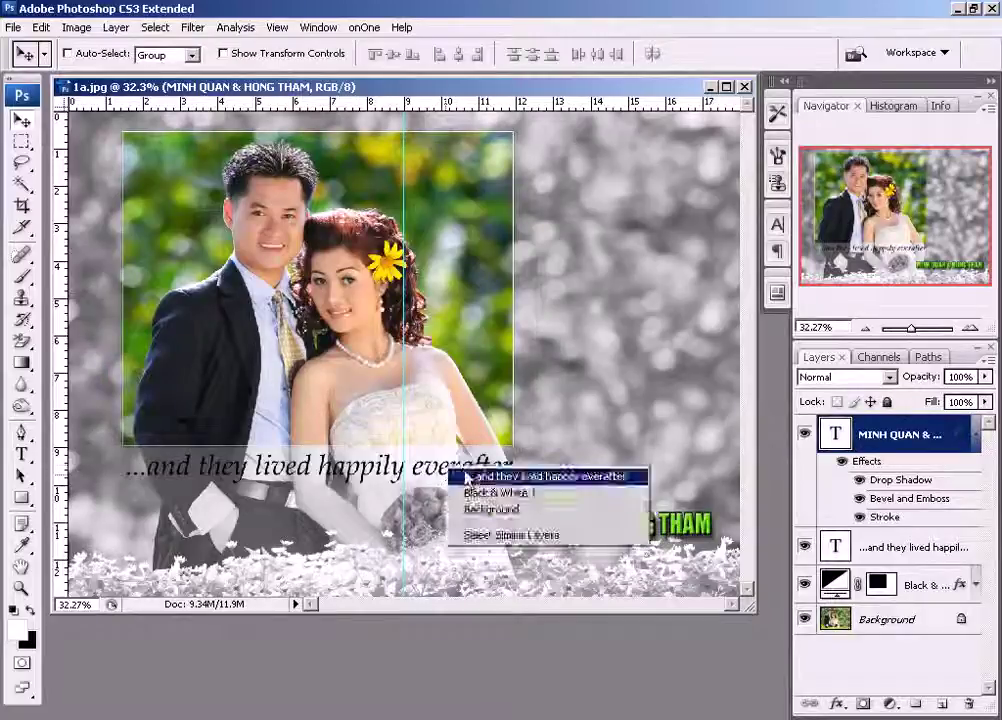
{"action": "left_click", "coordinate": [512, 475]}
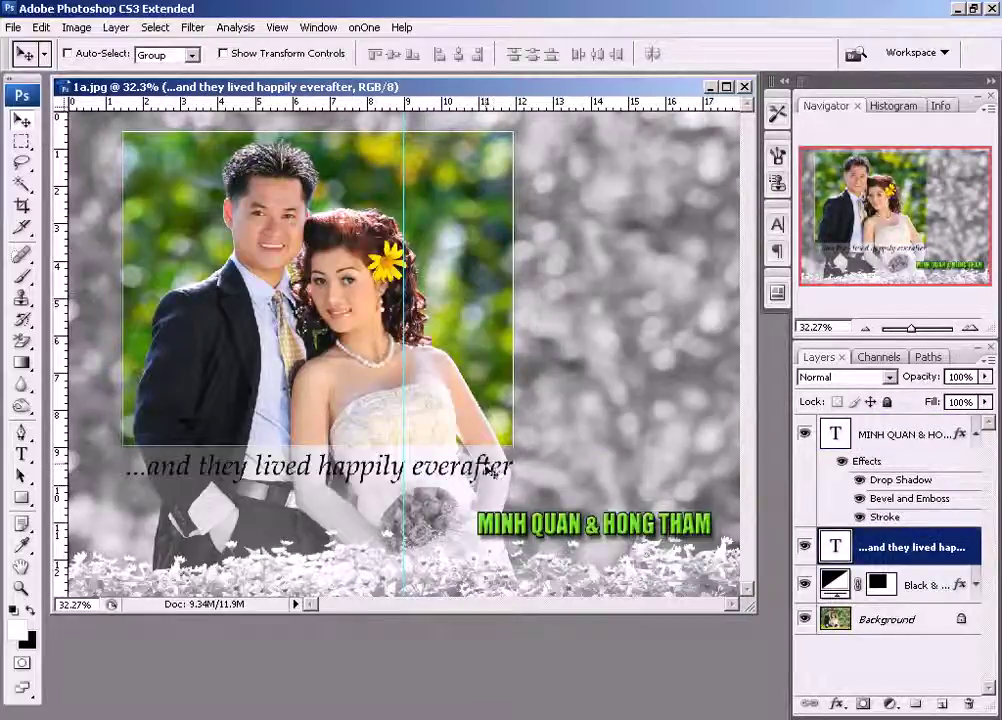
{"action": "left_click_drag", "start_coordinate": [516, 470], "coordinate": [686, 550]}
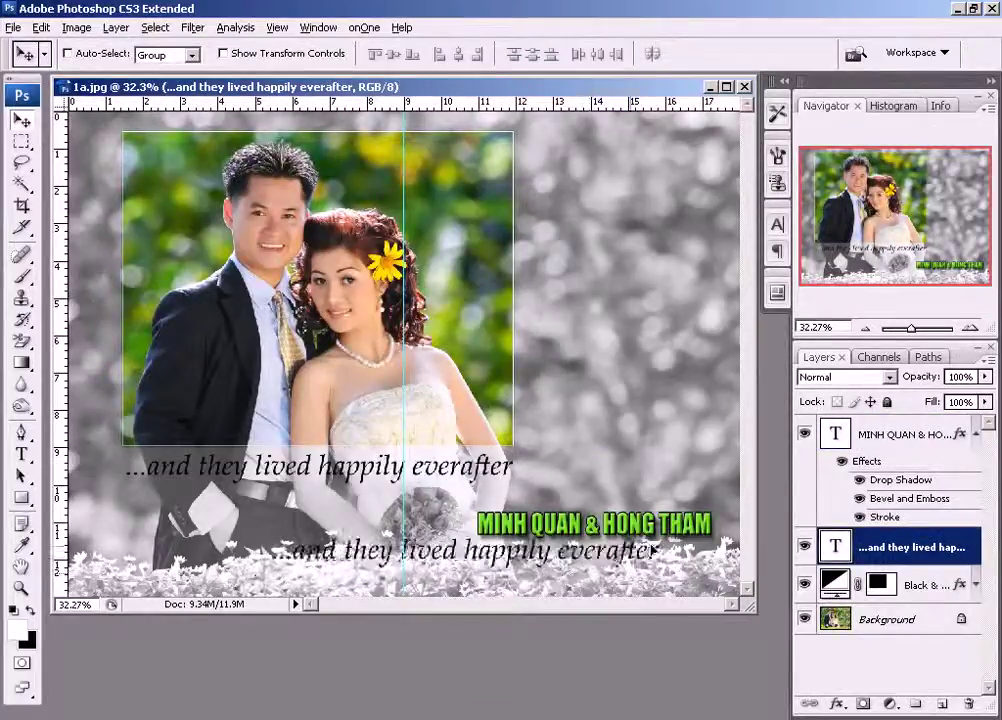
{"action": "double_click", "coordinate": [835, 546]}
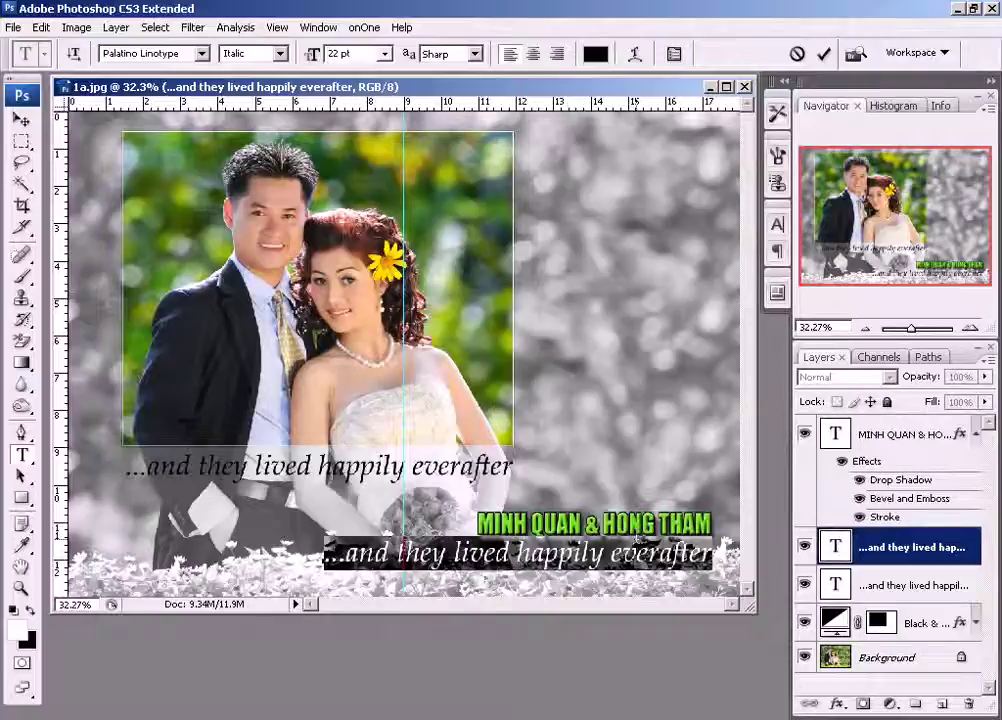
Replace the copied caption text with the date 06/14/2008.
{"action": "type", "text": "25"}
{"action": "key", "text": "BackSpace"}
{"action": "key", "text": "BackSpace"}
{"action": "type", "text": "06"}
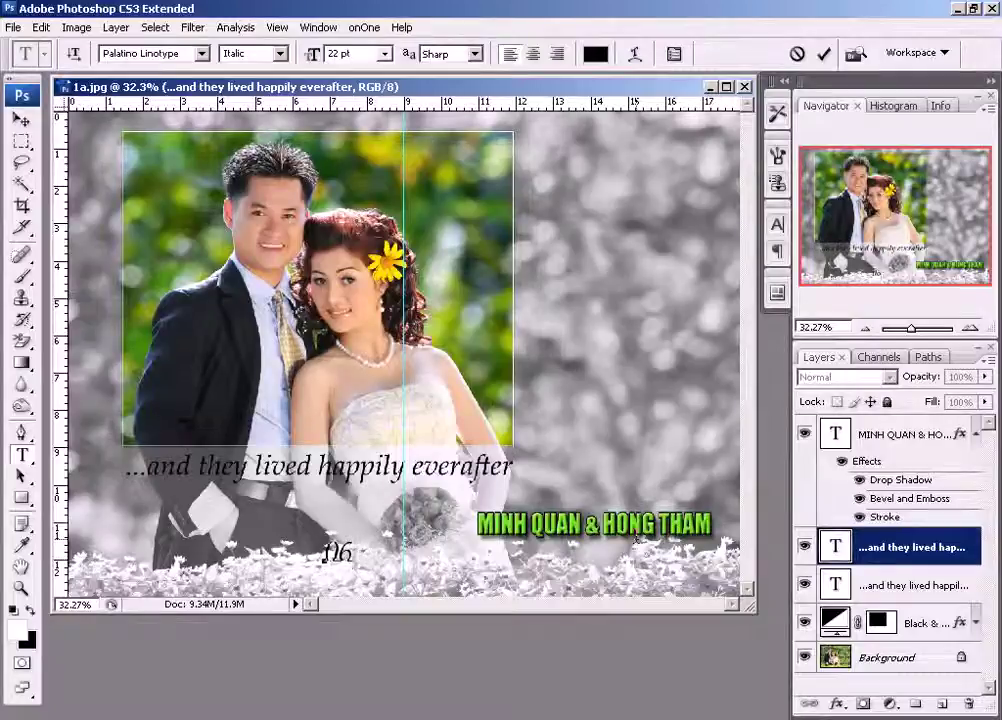
{"action": "type", "text": "-14"}
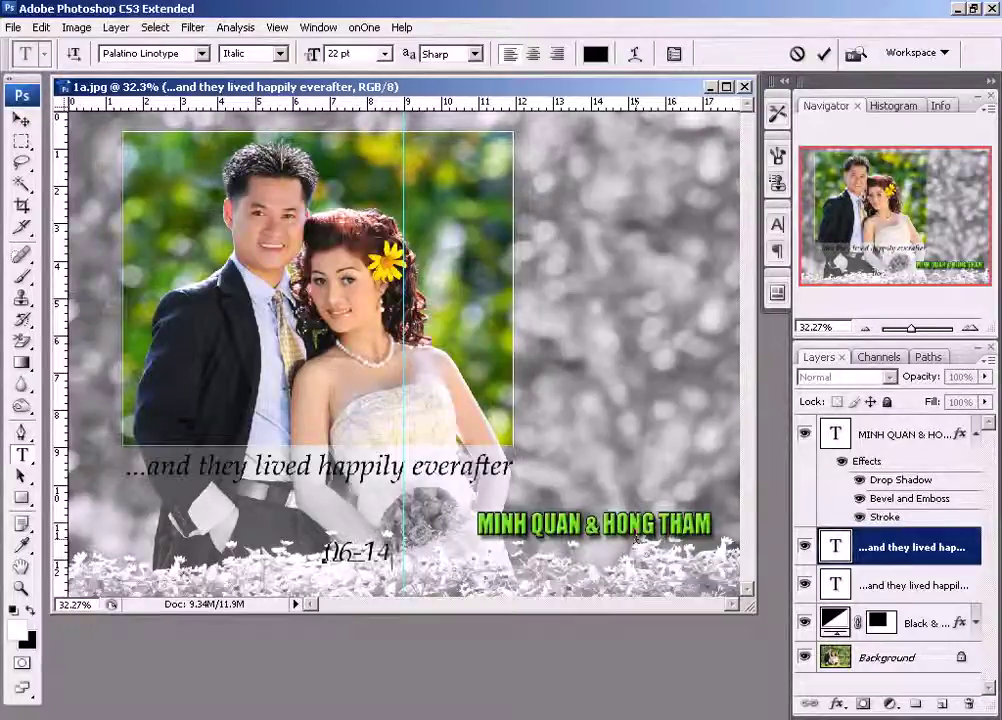
{"action": "type", "text": "-2008"}
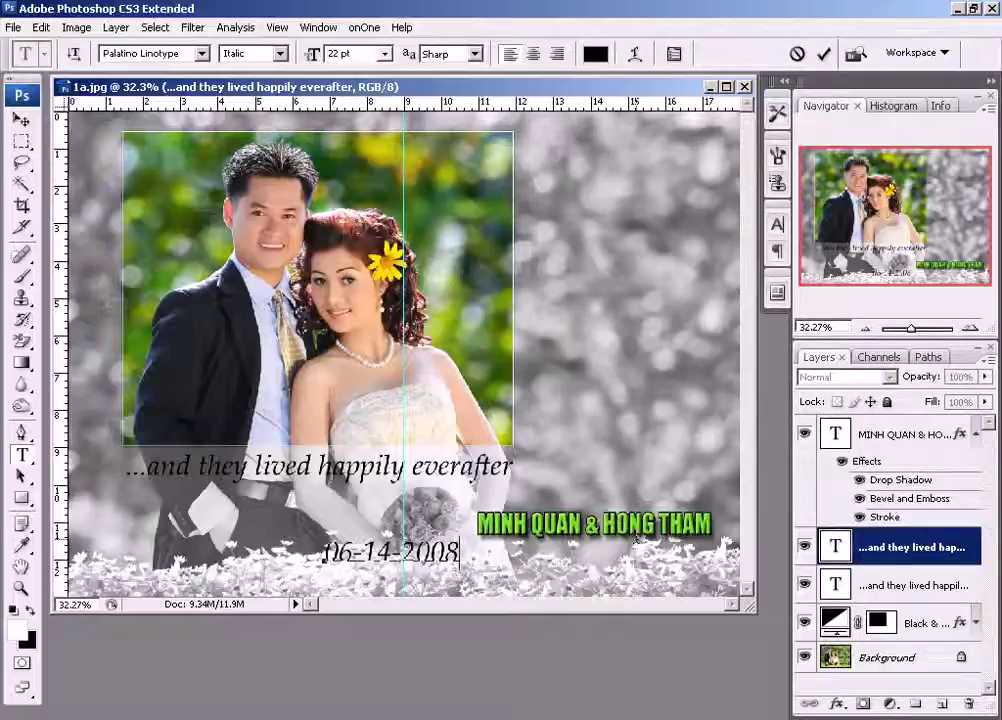
{"action": "key", "text": "Left"}
{"action": "key", "text": "Left"}
{"action": "key", "text": "Left"}
{"action": "key", "text": "BackSpace"}
{"action": "type", "text": "/"}
{"action": "key", "text": "BackSpace"}
{"action": "type", "text": "/"}
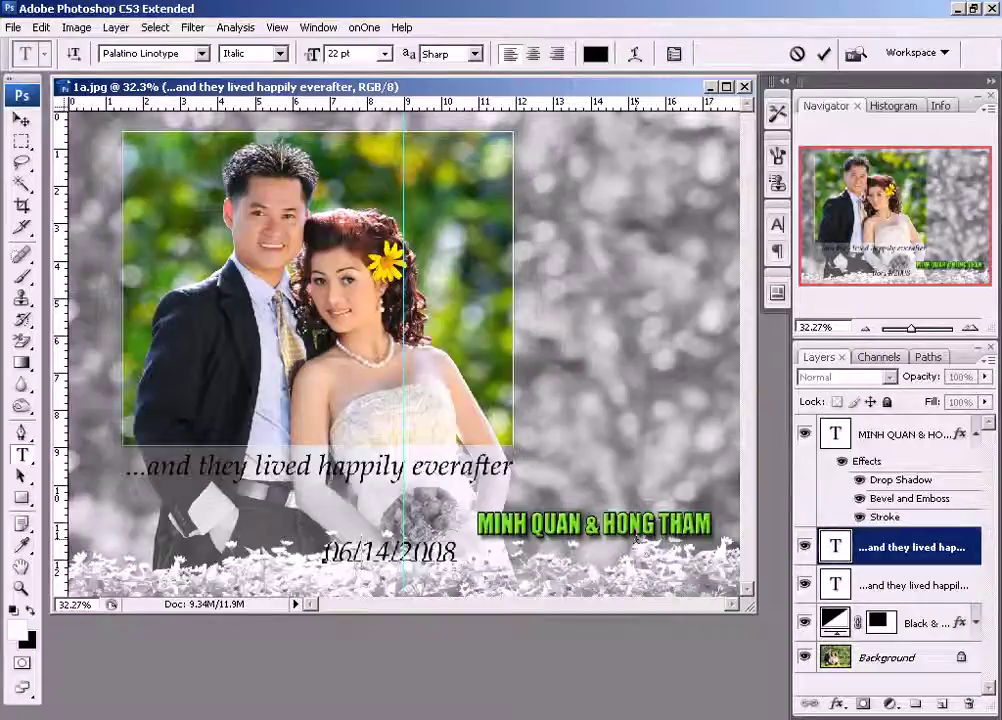
Reword the date to 'June 14, 2008', commit, and move it under the names.
{"action": "key", "text": "Delete"}
{"action": "key", "text": "Delete"}
{"action": "key", "text": "Delete"}
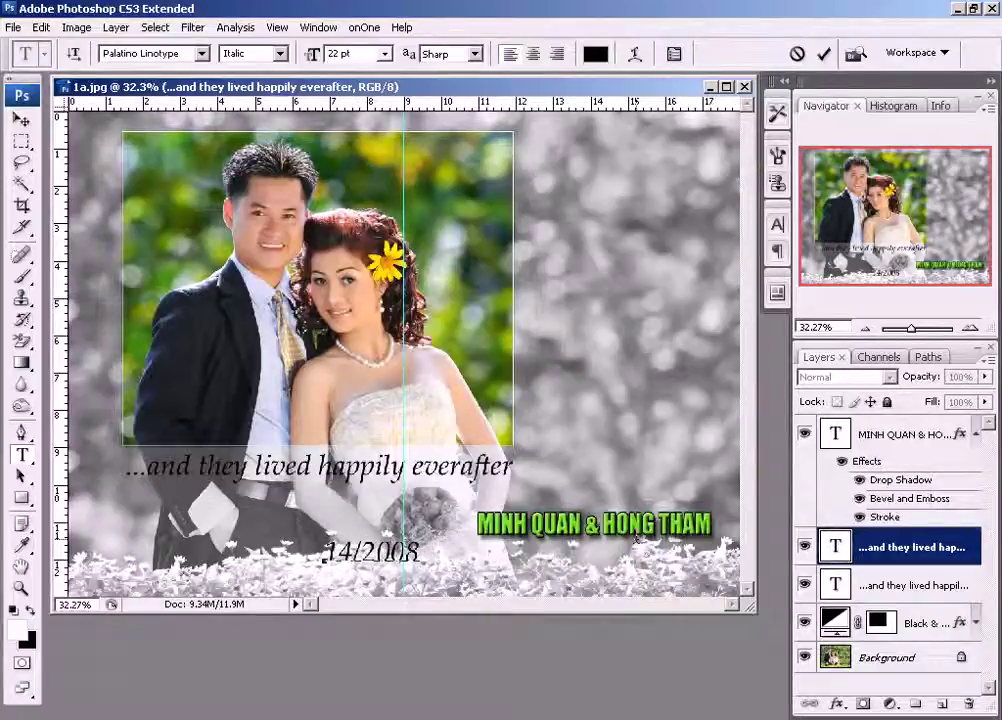
{"action": "type", "text": "j"}
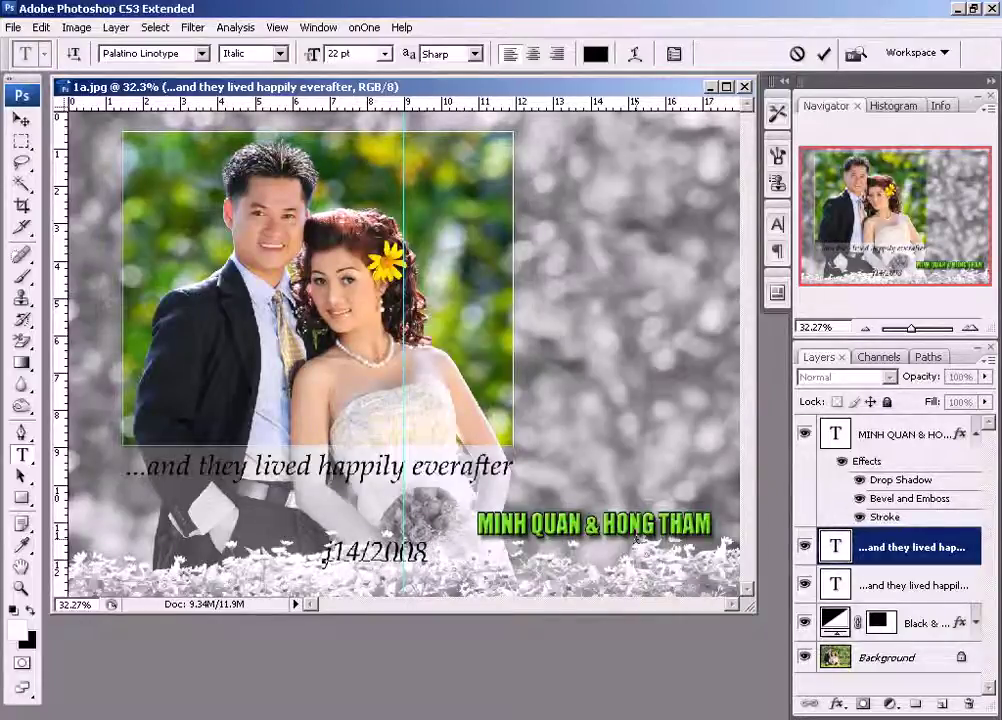
{"action": "key", "text": "BackSpace"}
{"action": "type", "text": "Jun"}
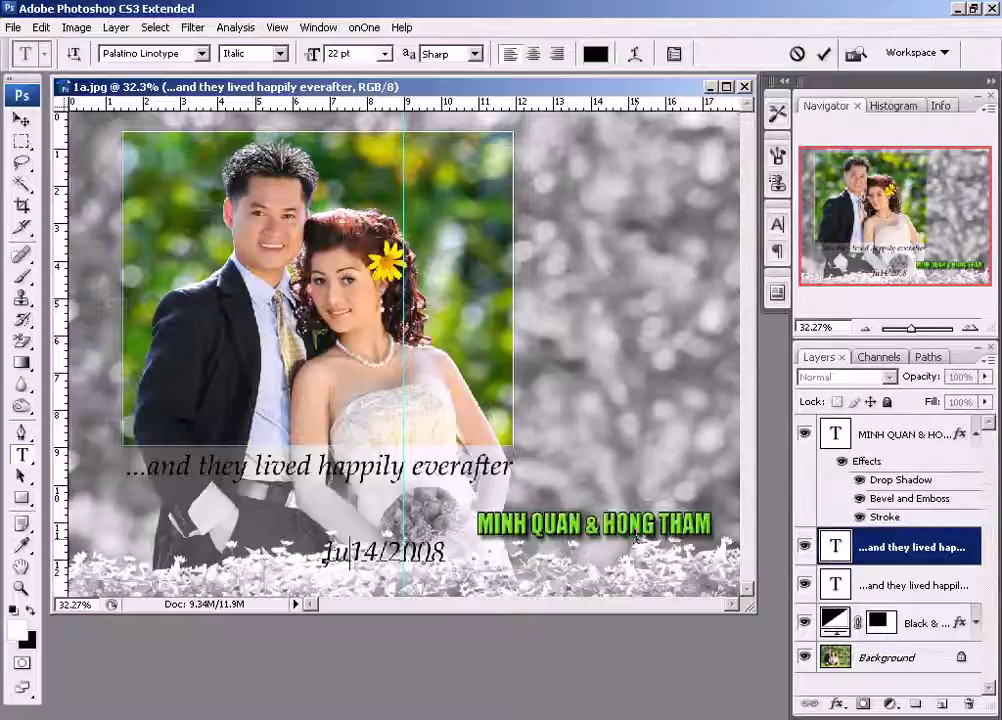
{"action": "type", "text": "e"}
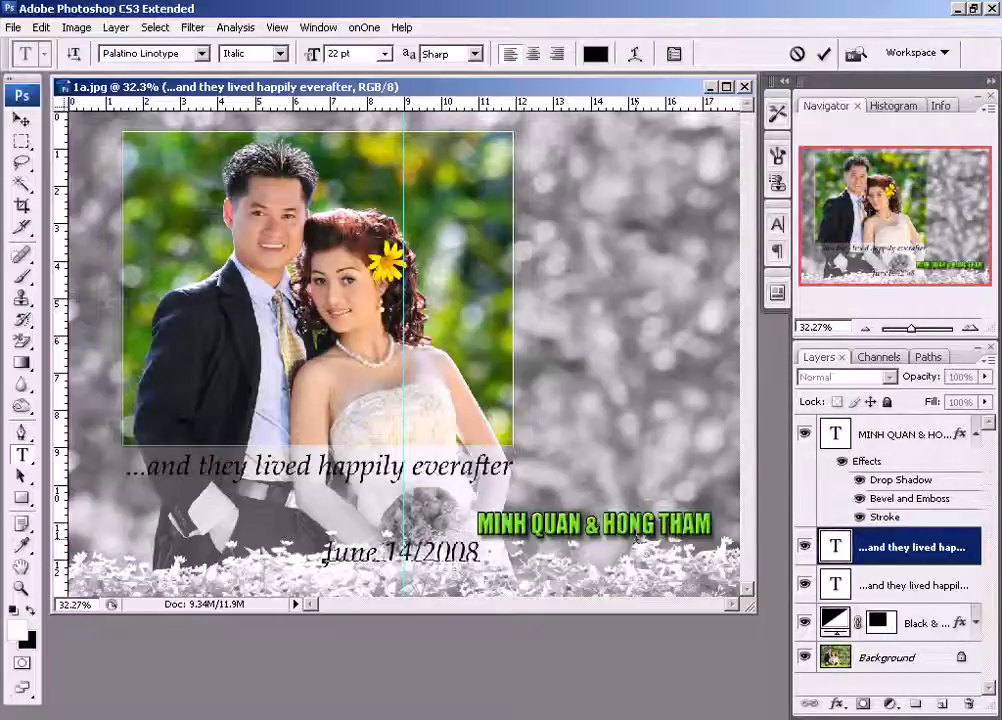
{"action": "key", "text": "Right"}
{"action": "key", "text": "Right"}
{"action": "key", "text": "Delete"}
{"action": "type", "text": ","}
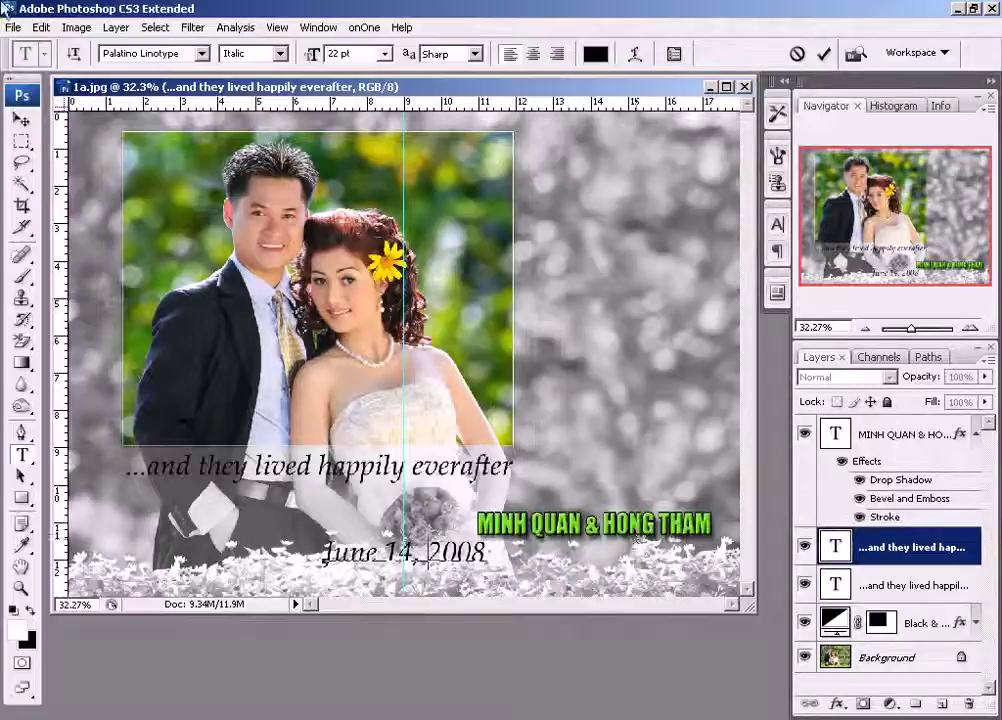
{"action": "key", "text": "ctrl+Return"}
{"action": "key", "text": "v"}
{"action": "left_click_drag", "start_coordinate": [262, 440], "coordinate": [486, 440]}
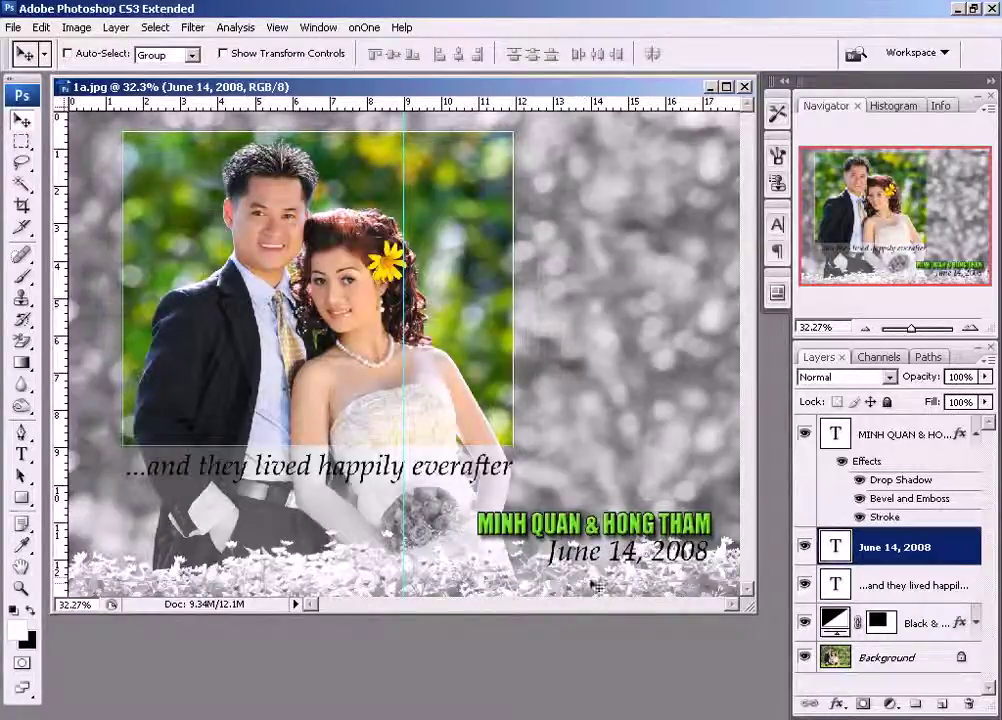
Scale the date line down to about 86.8% and nudge it slightly right.
{"action": "key", "text": "ctrl+t"}
{"action": "left_click_drag", "start_coordinate": [548, 568], "coordinate": [566, 562]}
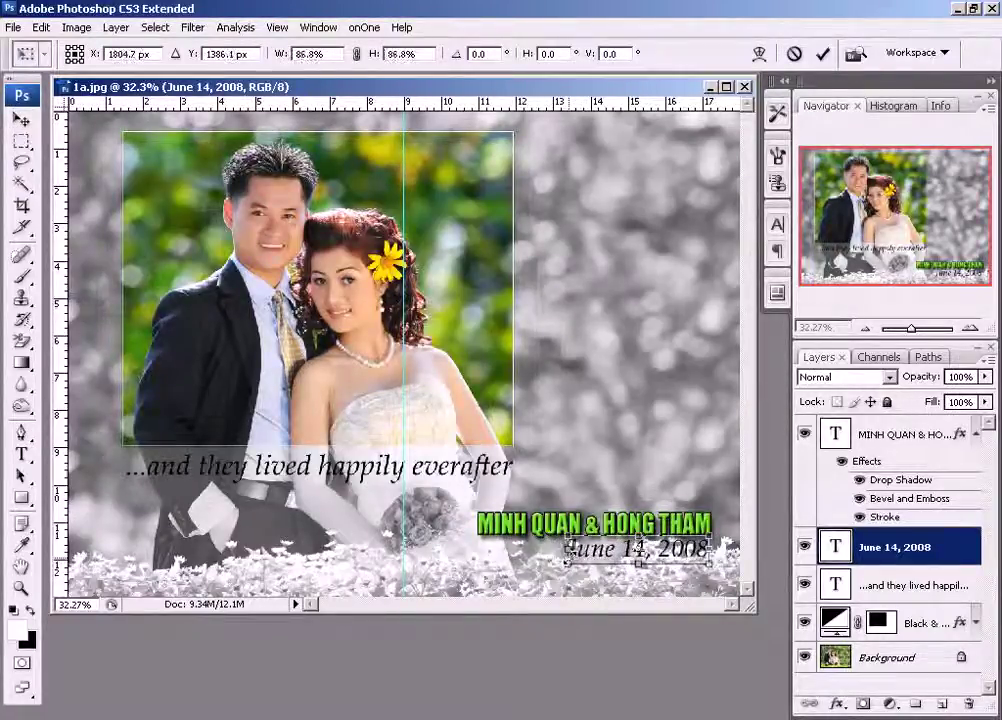
{"action": "key", "text": "Return"}
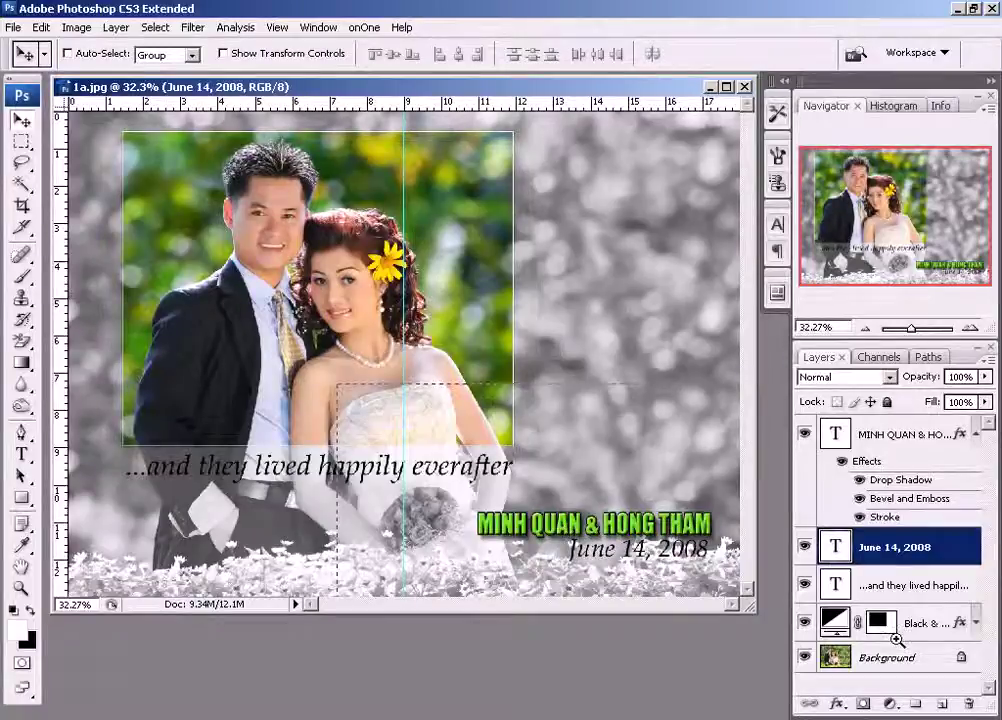
{"action": "scroll", "coordinate": [641, 535], "scroll_direction": "up", "scroll_amount": 2}
{"action": "left_click_drag", "start_coordinate": [641, 535], "coordinate": [647, 535]}
Set the date text colour to white (#ffffff) and finish editing.
{"action": "double_click", "coordinate": [838, 549]}
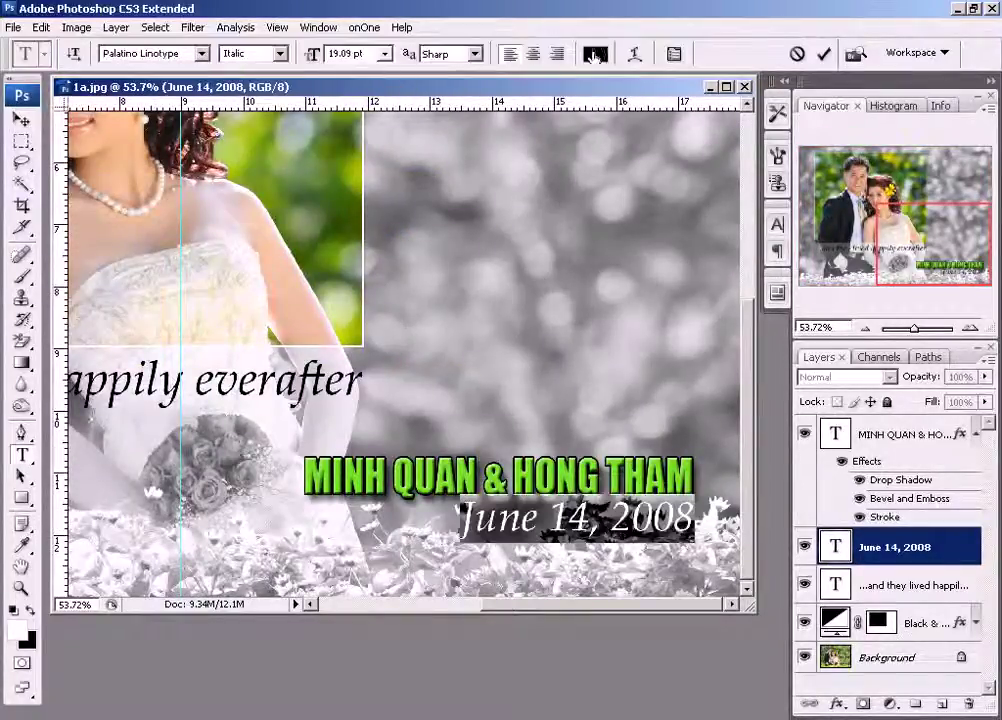
{"action": "left_click", "coordinate": [596, 53]}
{"action": "left_click_drag", "start_coordinate": [620, 226], "coordinate": [563, 203]}
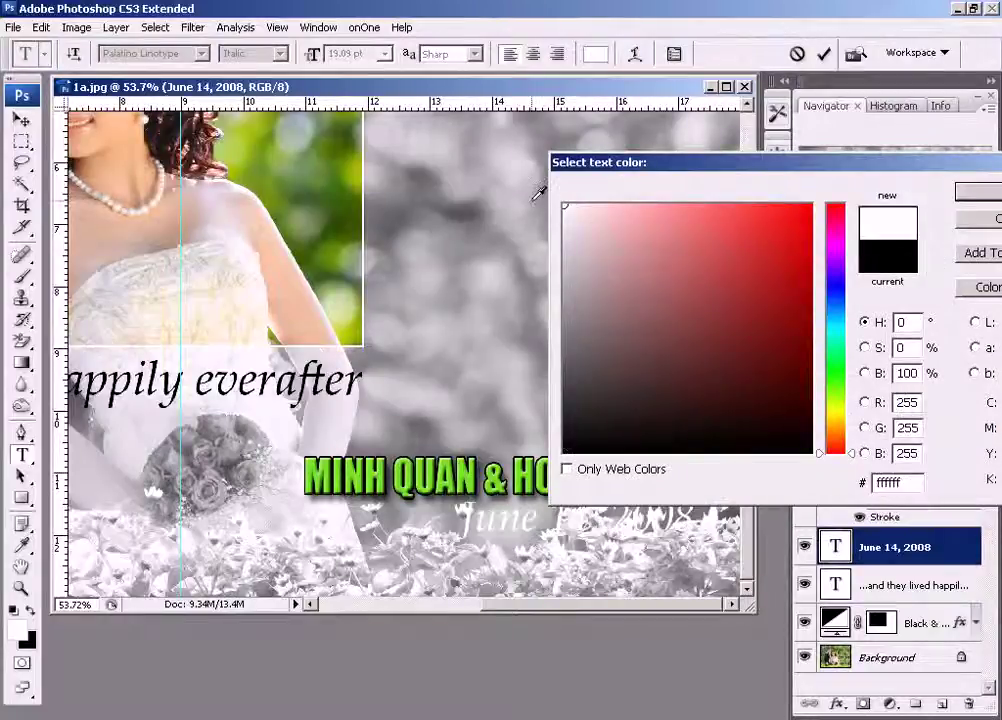
{"action": "left_click", "coordinate": [975, 192]}
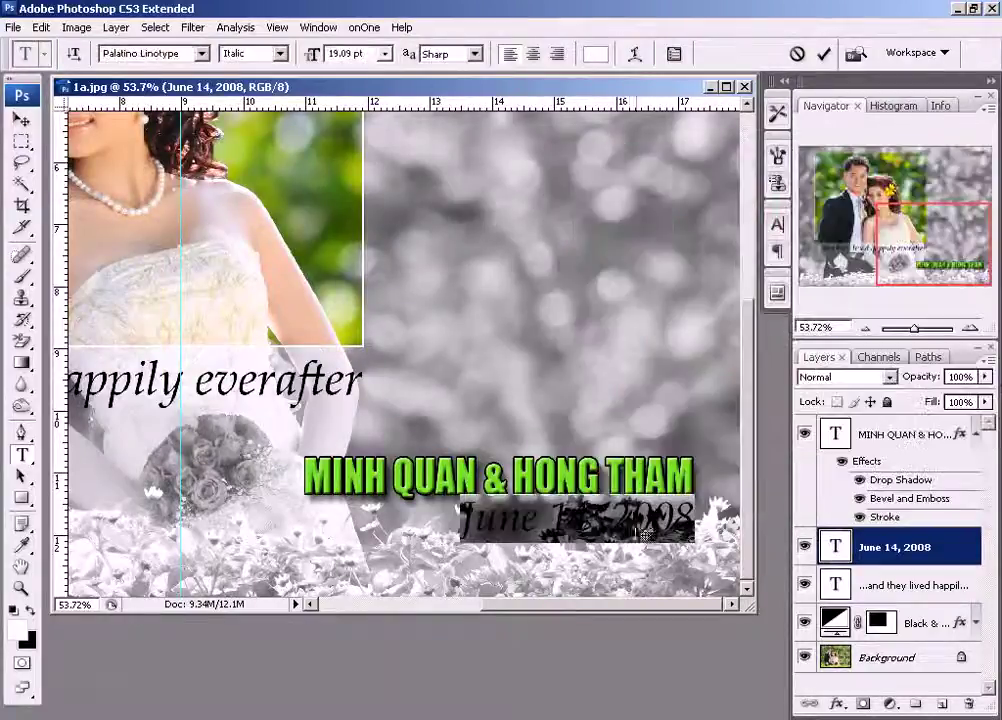
{"action": "left_click", "coordinate": [20, 118]}
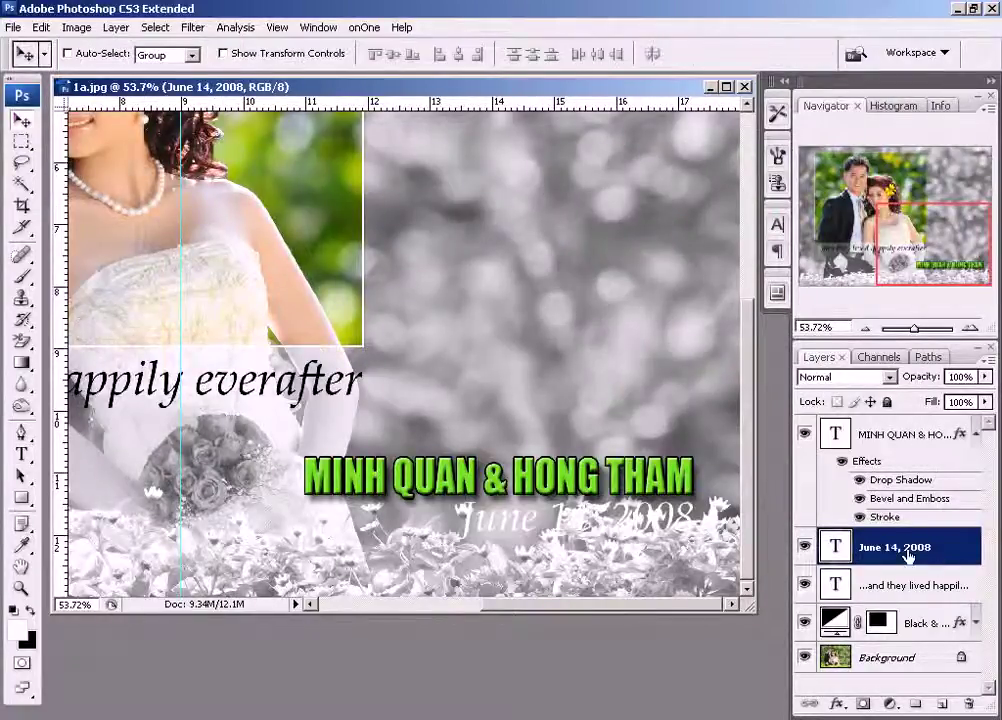
Give the date a drop shadow (opacity 100, distance 7, size 2), zoom out, hide guides.
{"action": "left_click", "coordinate": [838, 707]}
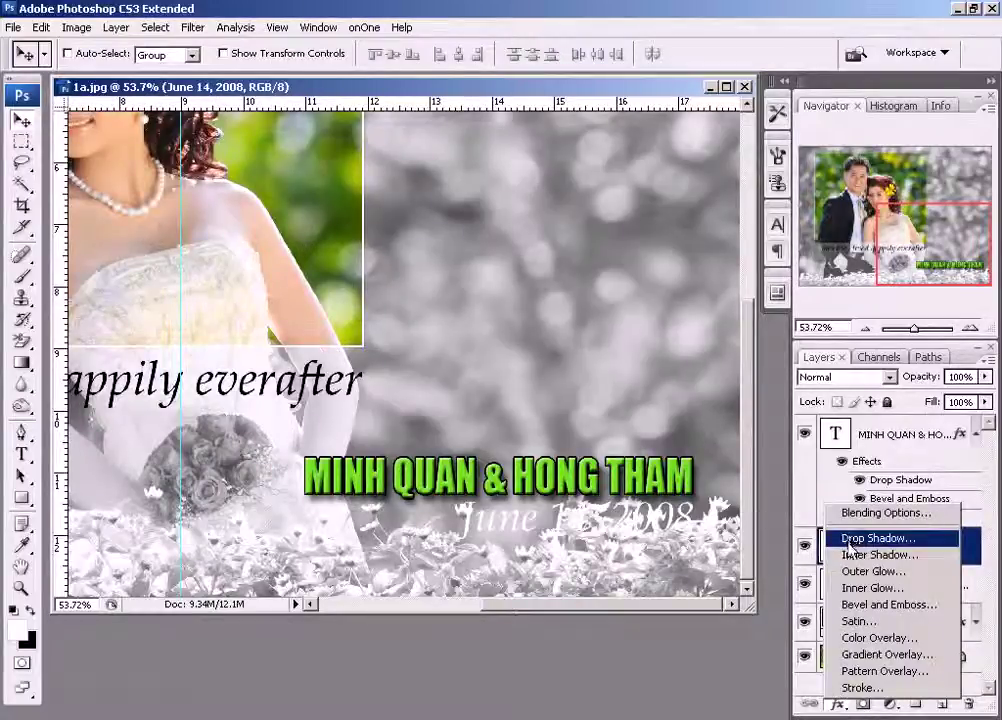
{"action": "left_click", "coordinate": [862, 540]}
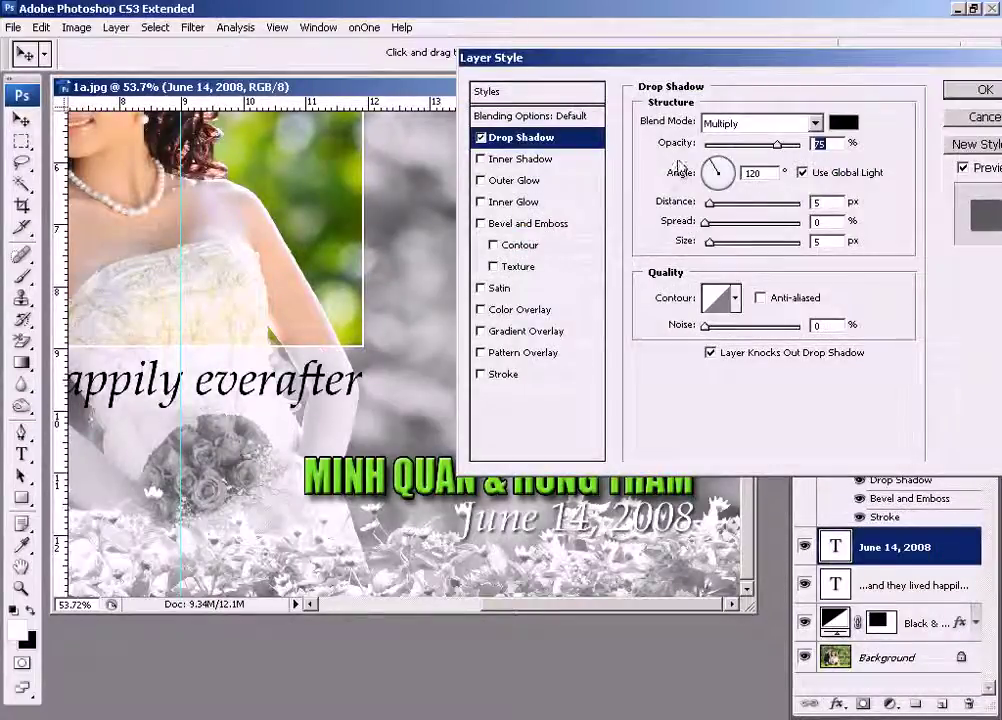
{"action": "mouse_move", "coordinate": [711, 203]}
{"action": "left_mouse_down"}
{"action": "mouse_move", "coordinate": [708, 242]}
{"action": "mouse_move", "coordinate": [712, 203]}
{"action": "left_mouse_up"}
{"action": "left_click_drag", "start_coordinate": [777, 145], "coordinate": [800, 145]}
{"action": "left_click_drag", "start_coordinate": [711, 203], "coordinate": [711, 241]}
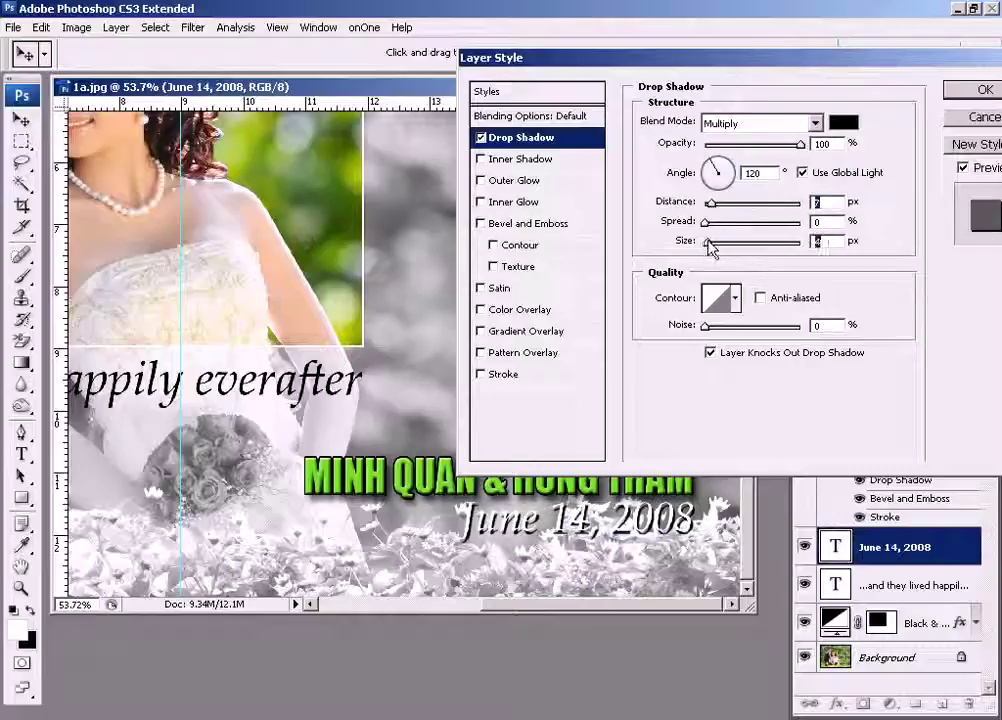
{"action": "key", "text": "Return"}
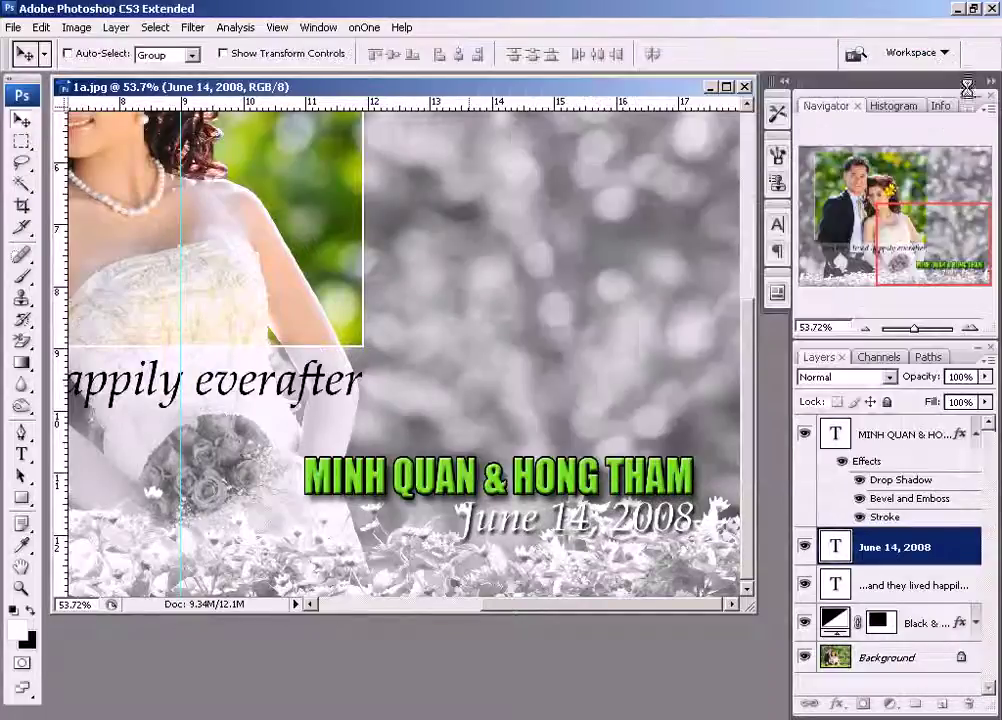
{"action": "key", "text": "ctrl+minus"}
{"action": "key", "text": "ctrl+minus"}
{"action": "key", "text": "ctrl+minus"}
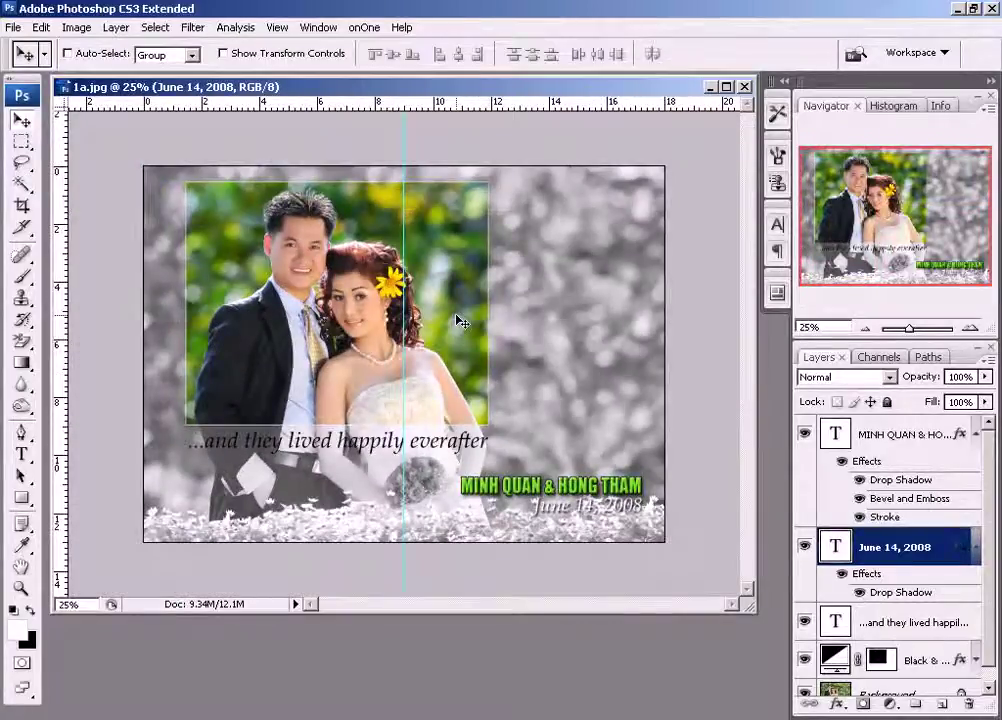
{"action": "key", "text": "ctrl+semicolon"}
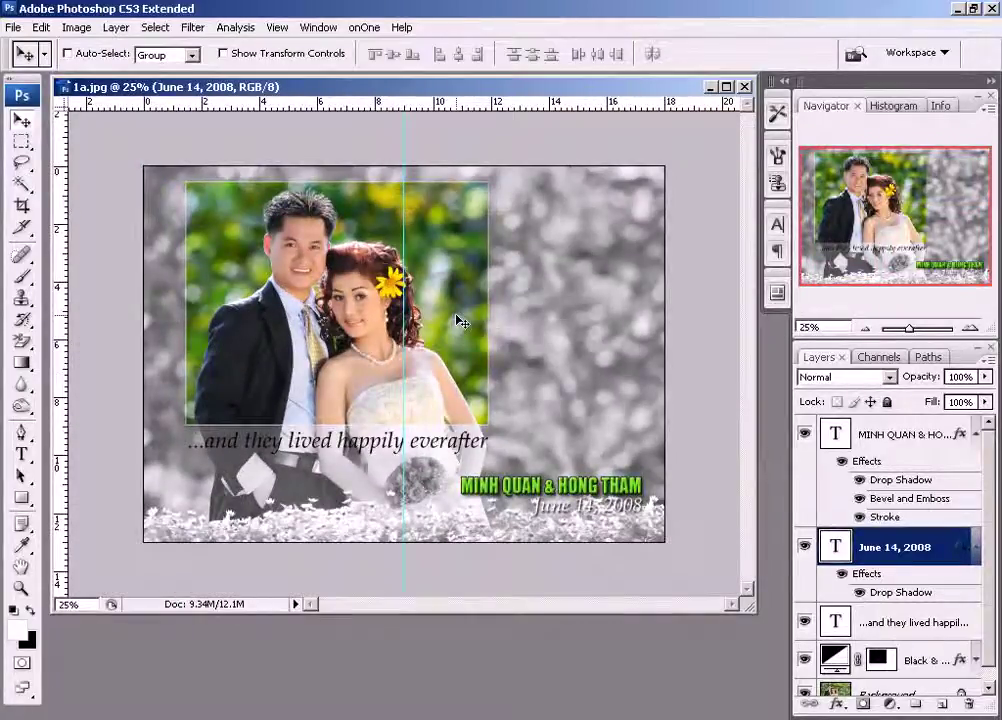